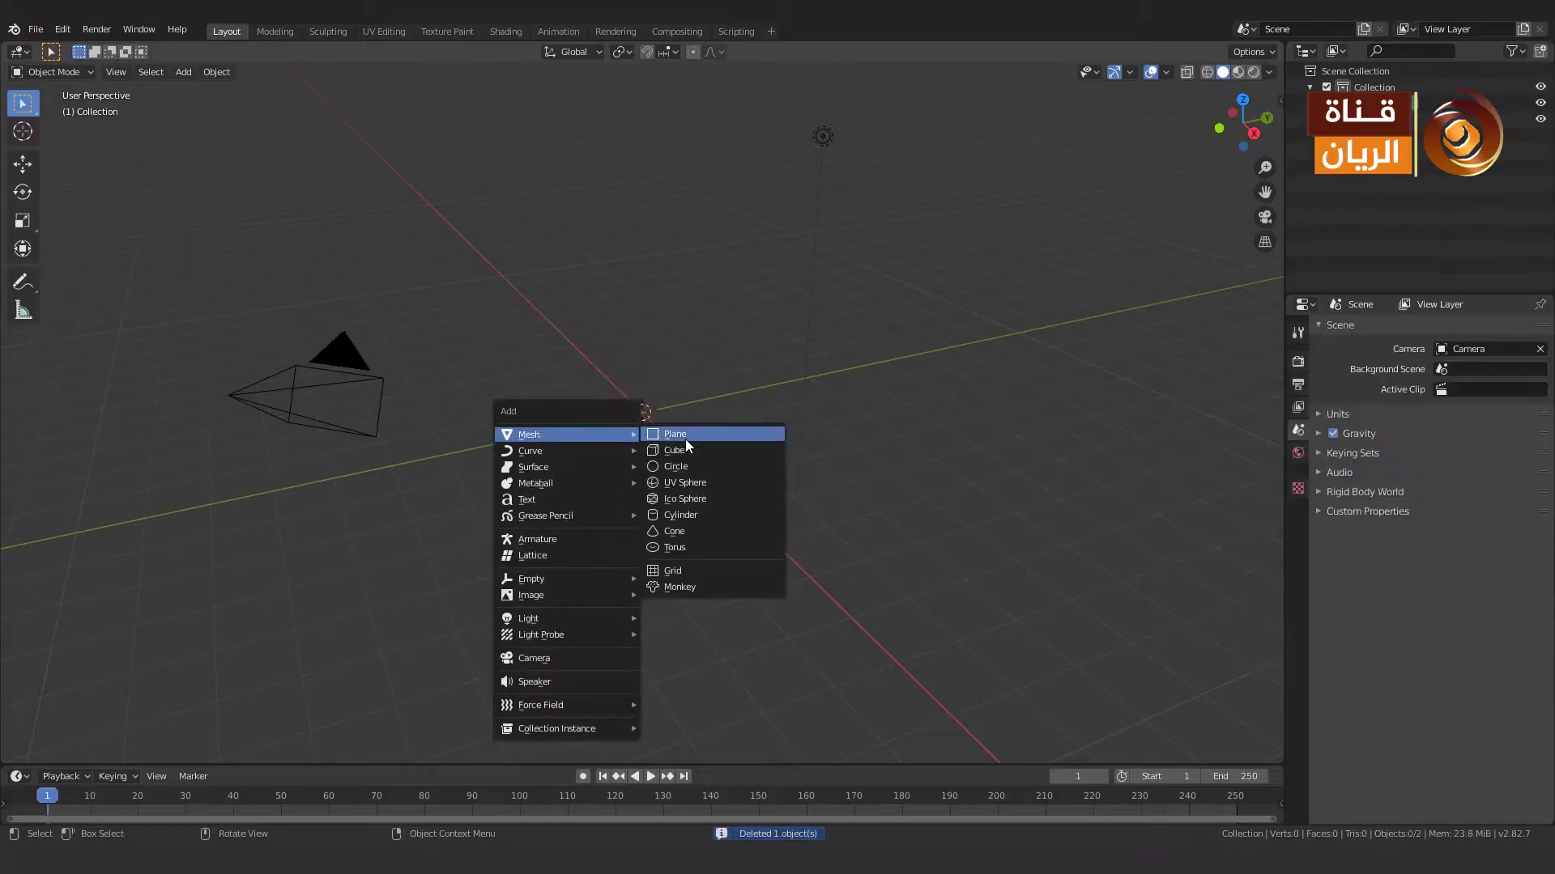
Add a plane, stretch it into a rectangle and extrude it into a thick slab.
key(y)
click(842, 465)
middle_drag(842, 464, 907, 384)
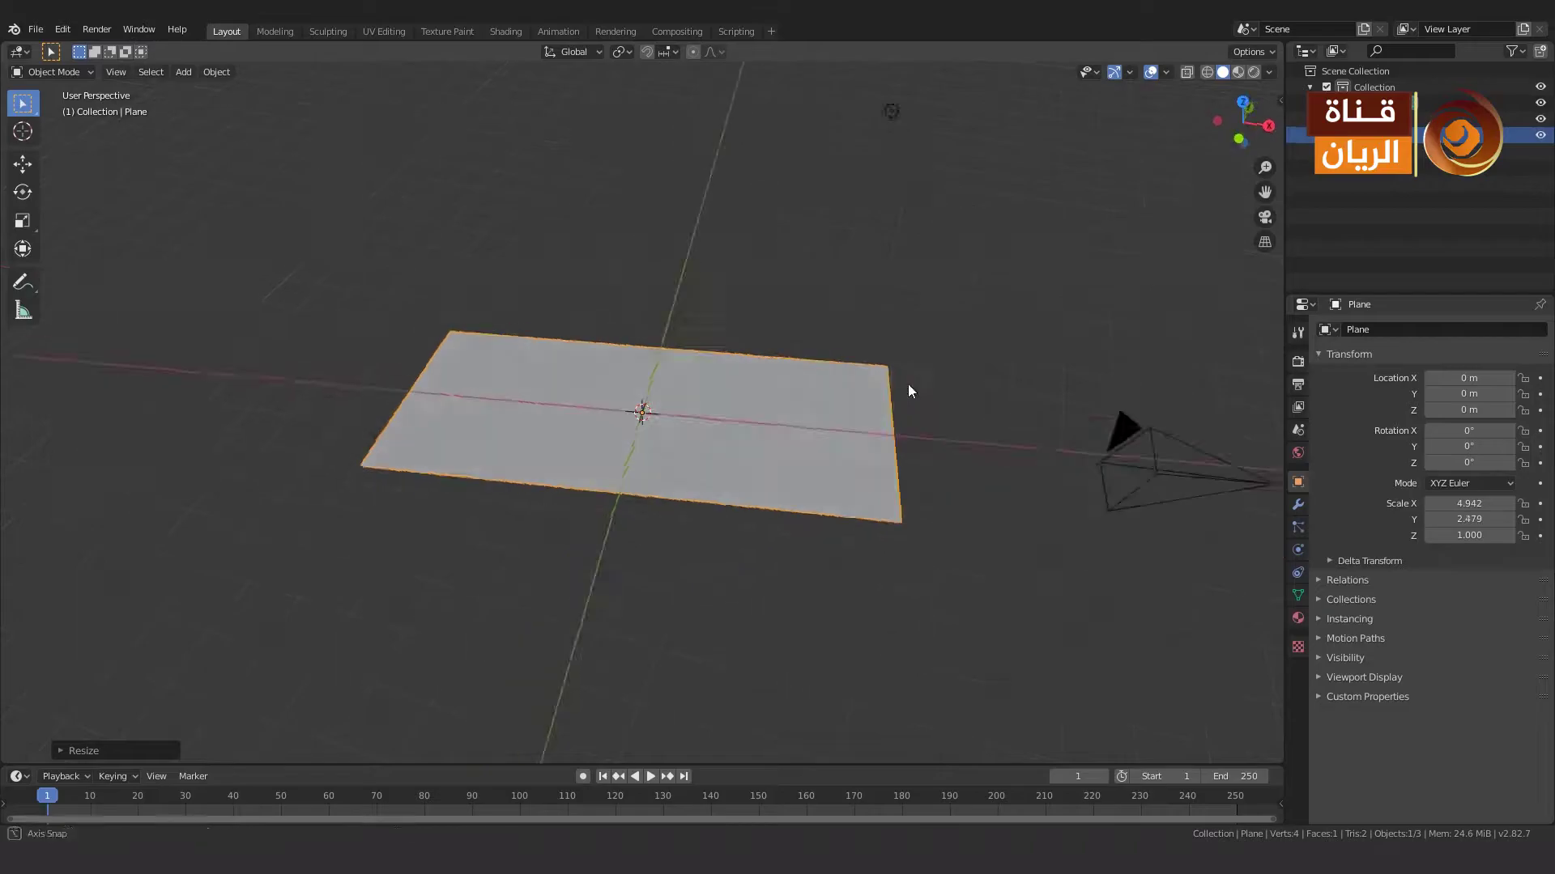
key(Tab)
scroll(856, 462, up, 3)
key(e)
click(700, 416)
Separate the slab's underside face into its own object, Plane.001.
key(3)
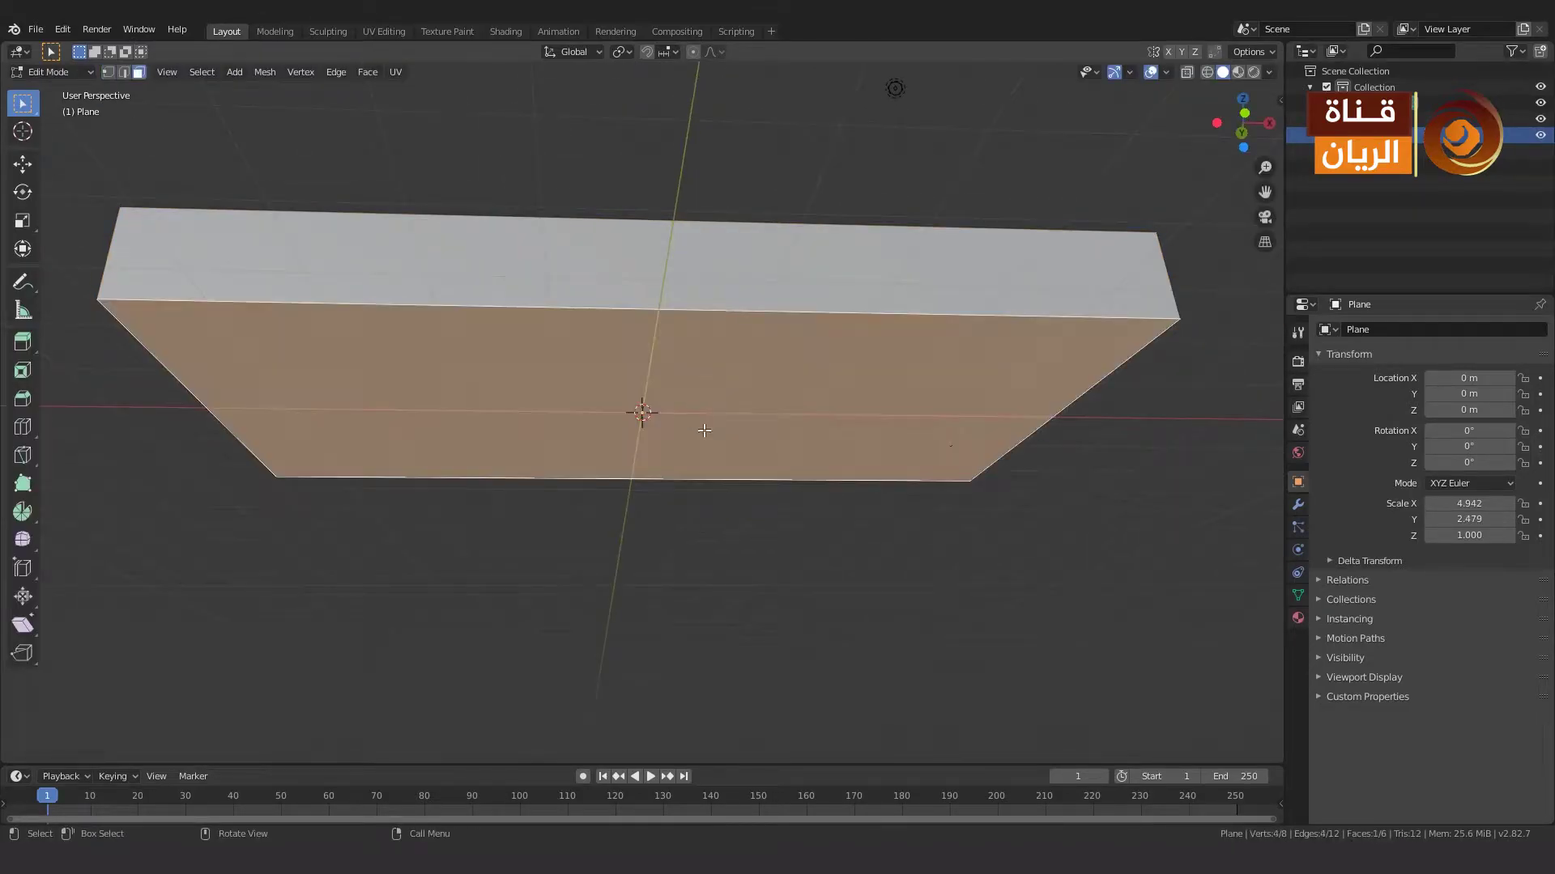
click(706, 434)
key(Tab)
click(855, 435)
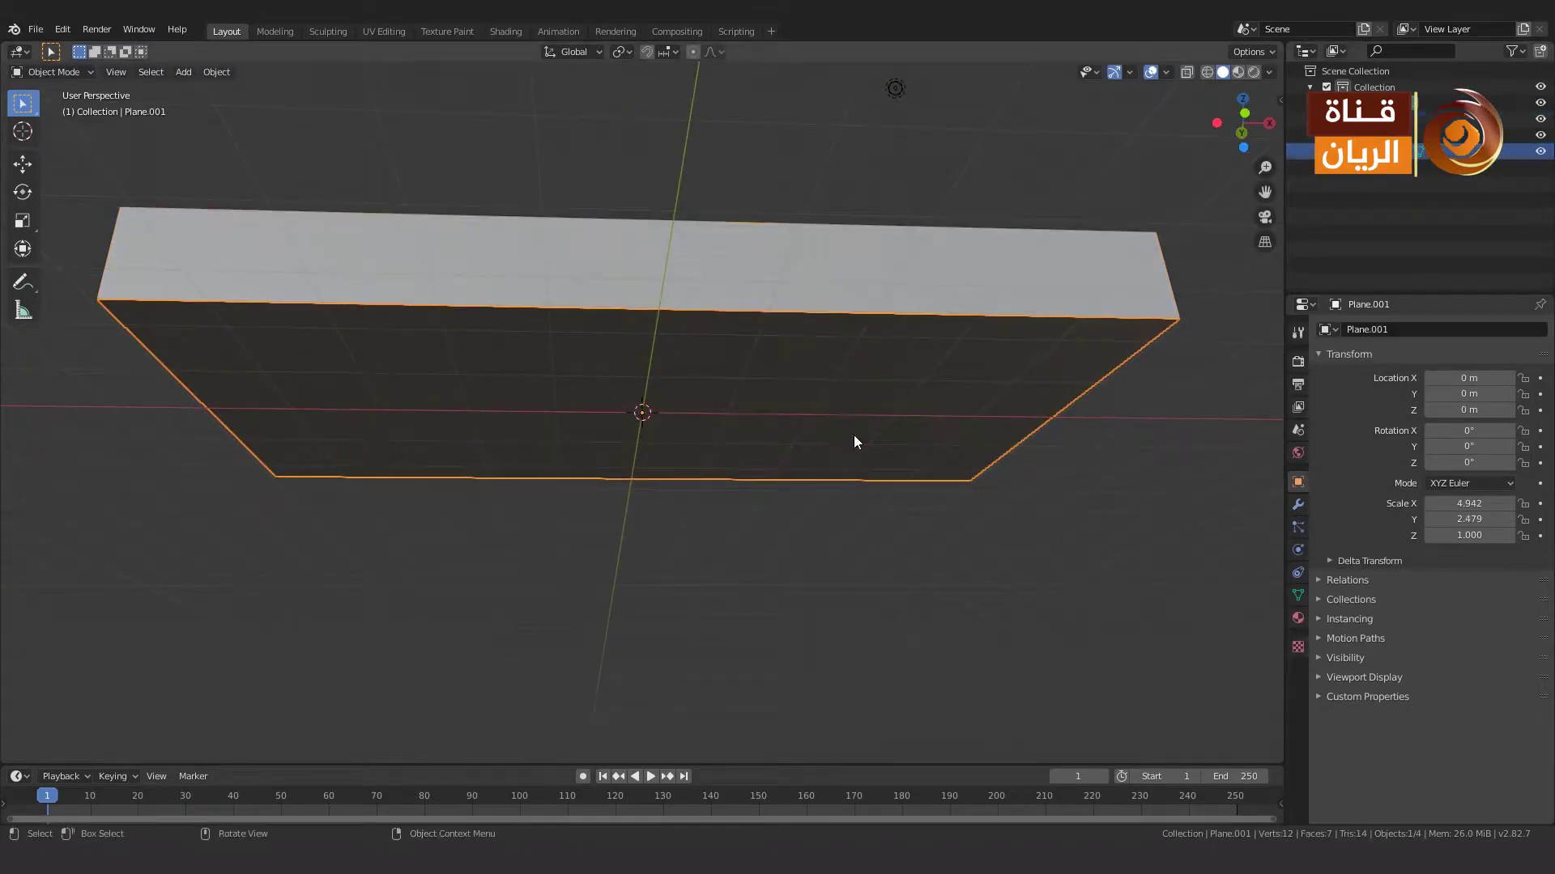
key(Tab)
Loop-cut the separated face twice, delete its middle, and extrude the sides down into legs.
key(ctrl+r)
scroll(778, 426, up, 1)
click(777, 426)
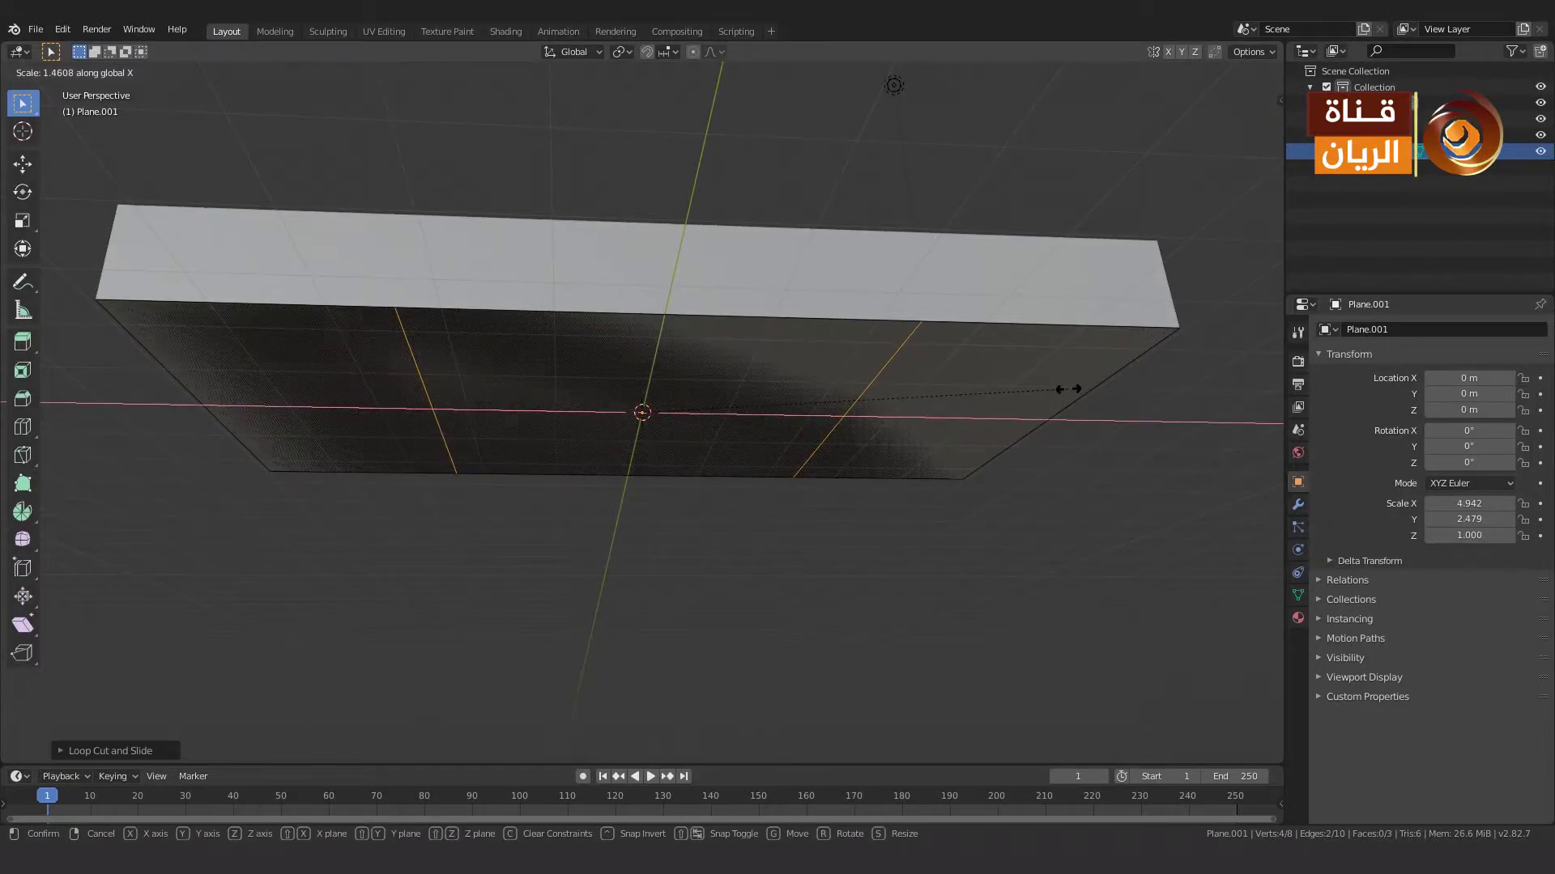
right_click(1065, 405)
key(x)
click(583, 413)
key(e)
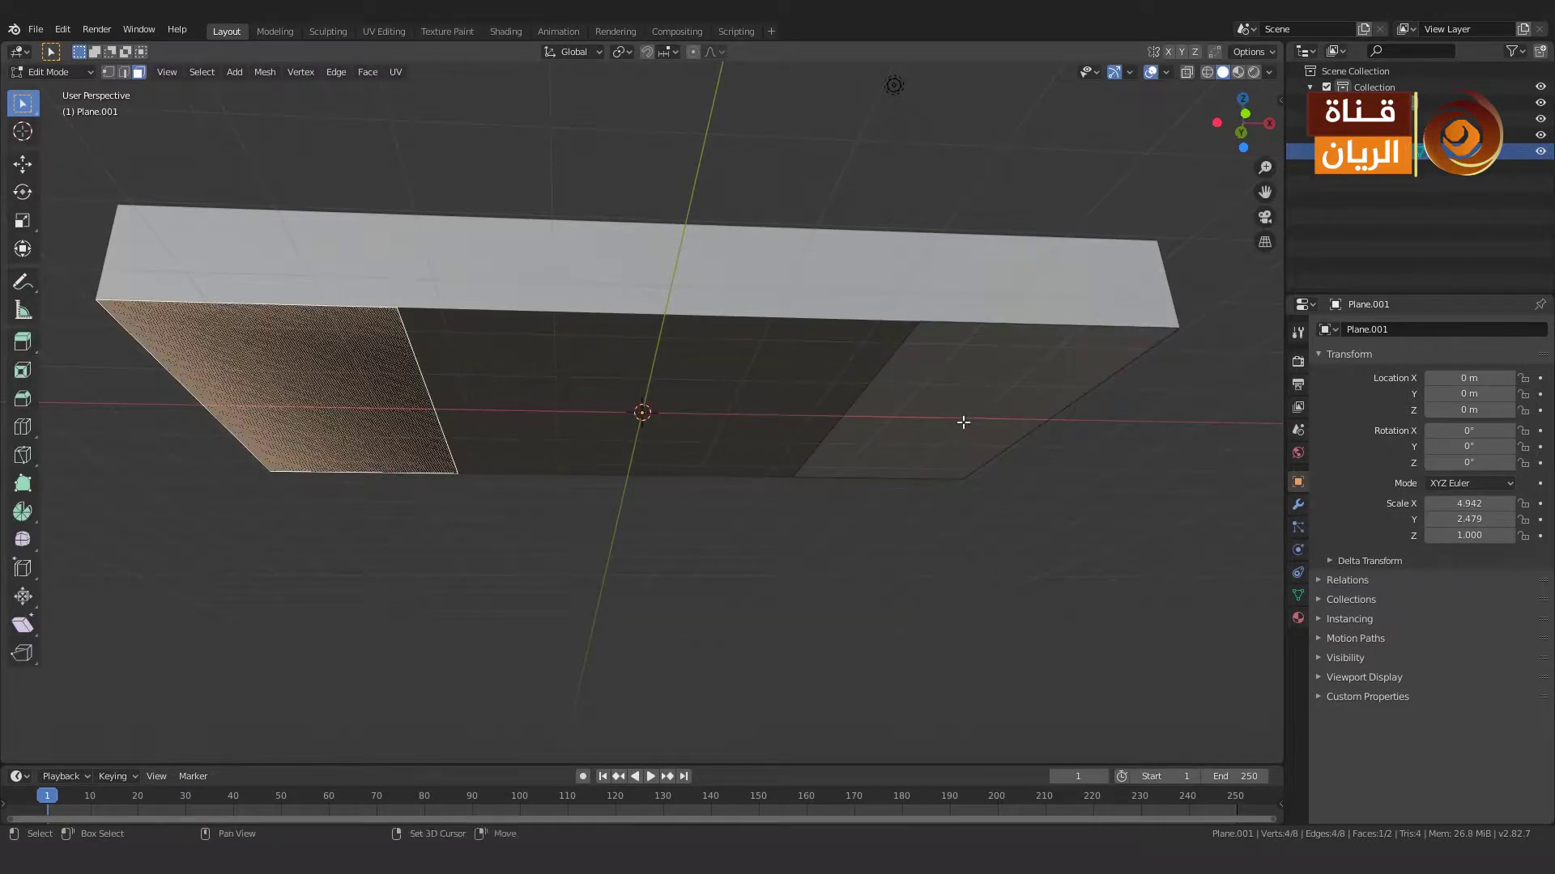
click(826, 709)
middle_drag(826, 709, 804, 628)
Select the tabletop's side face loop and extrude it outward along normals.
key(Tab)
click(642, 409)
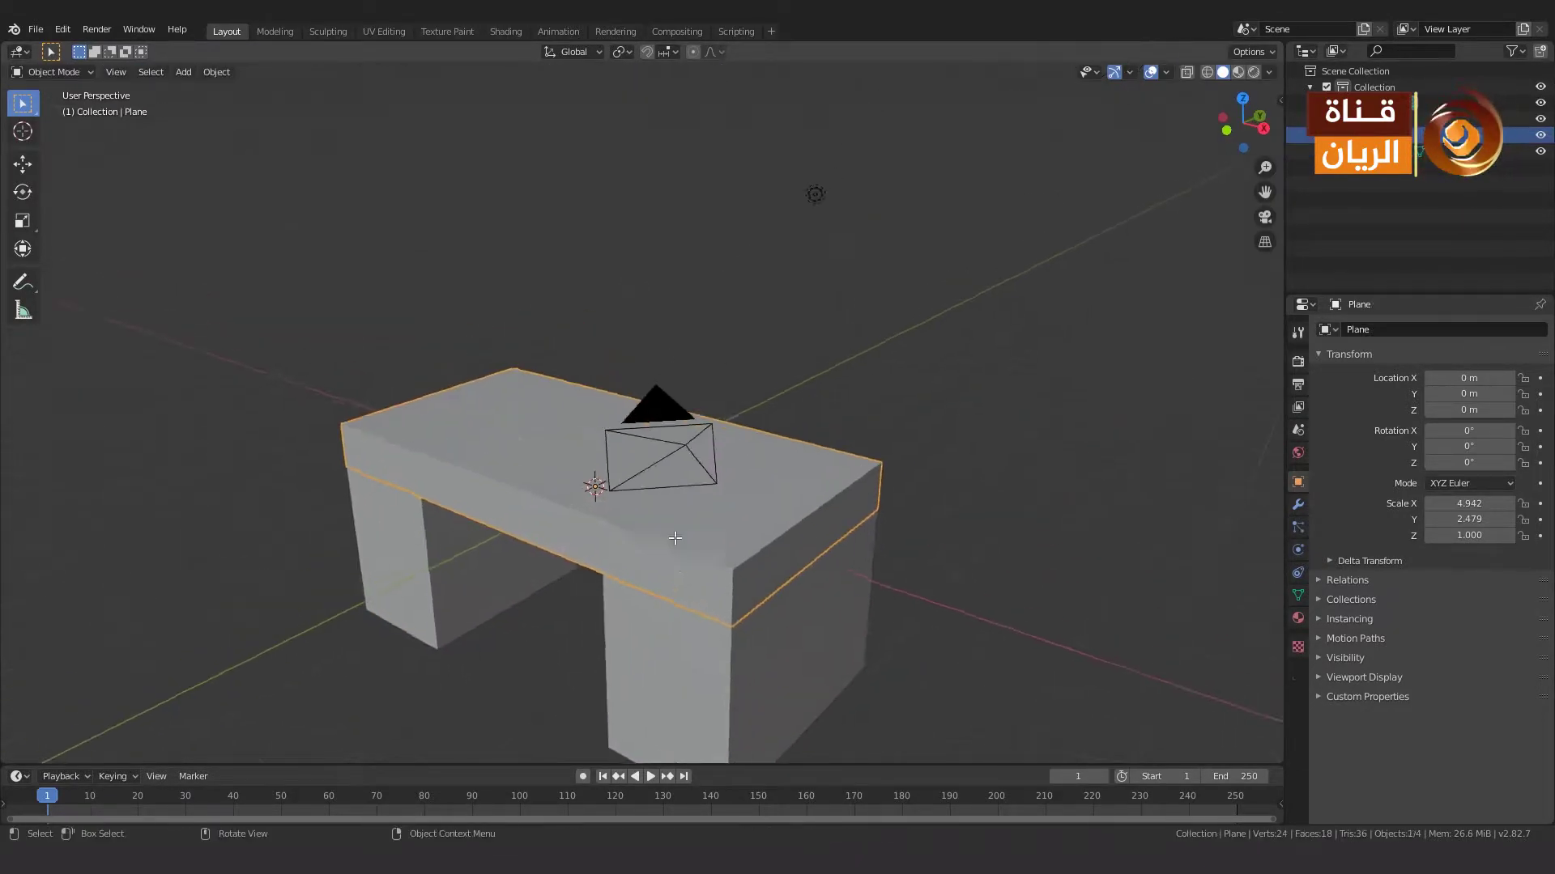
middle_drag(642, 409, 663, 519)
key(Tab)
click(664, 519)
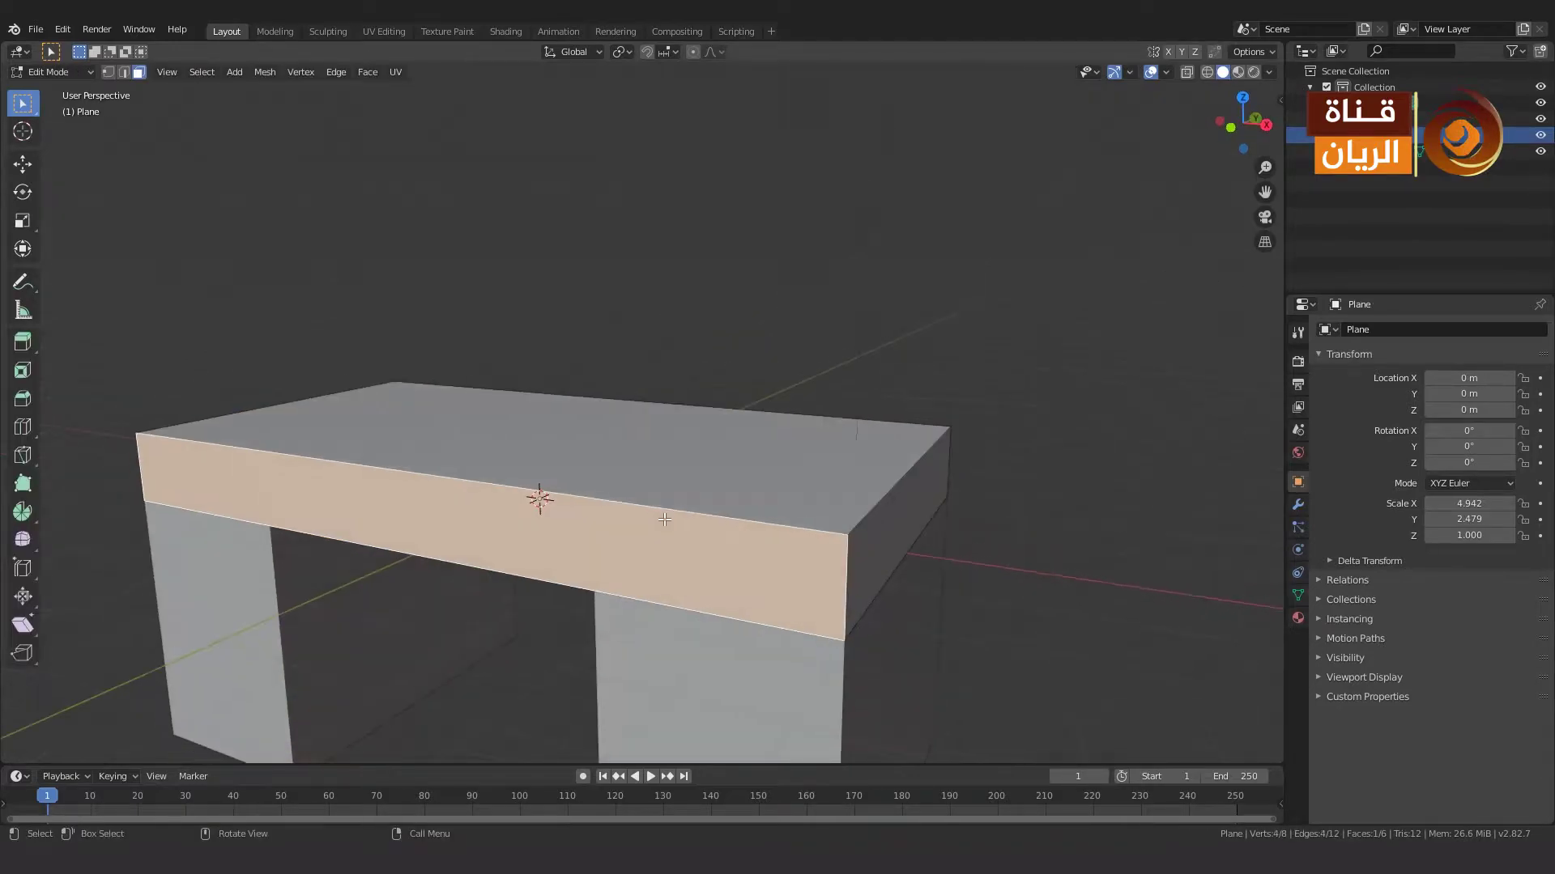
alt+click(870, 580)
middle_drag(870, 580, 840, 588)
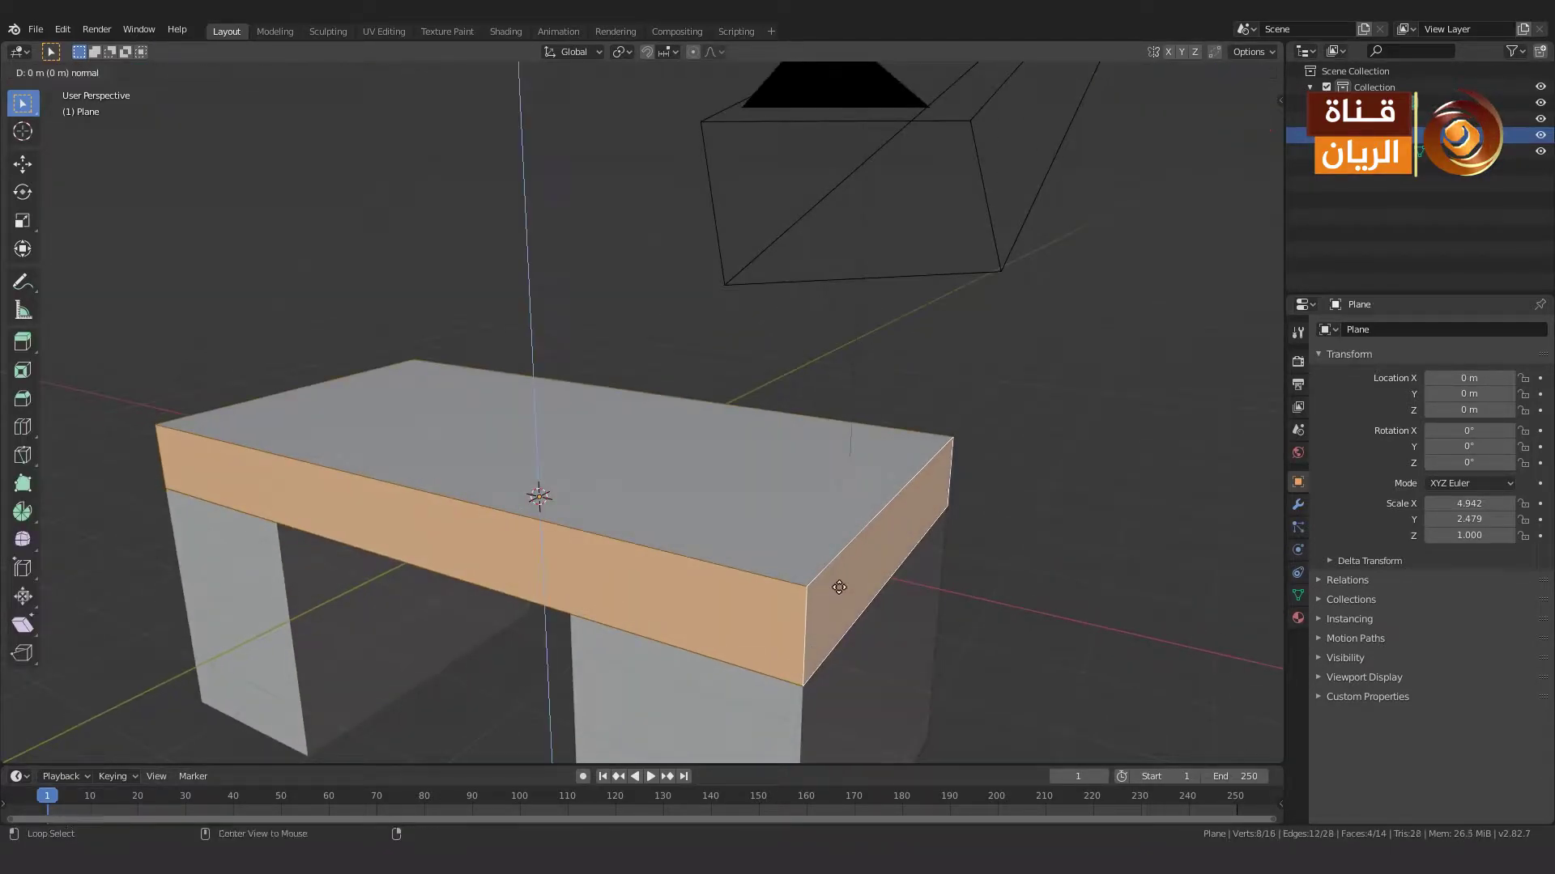
key(alt+e)
click(840, 588)
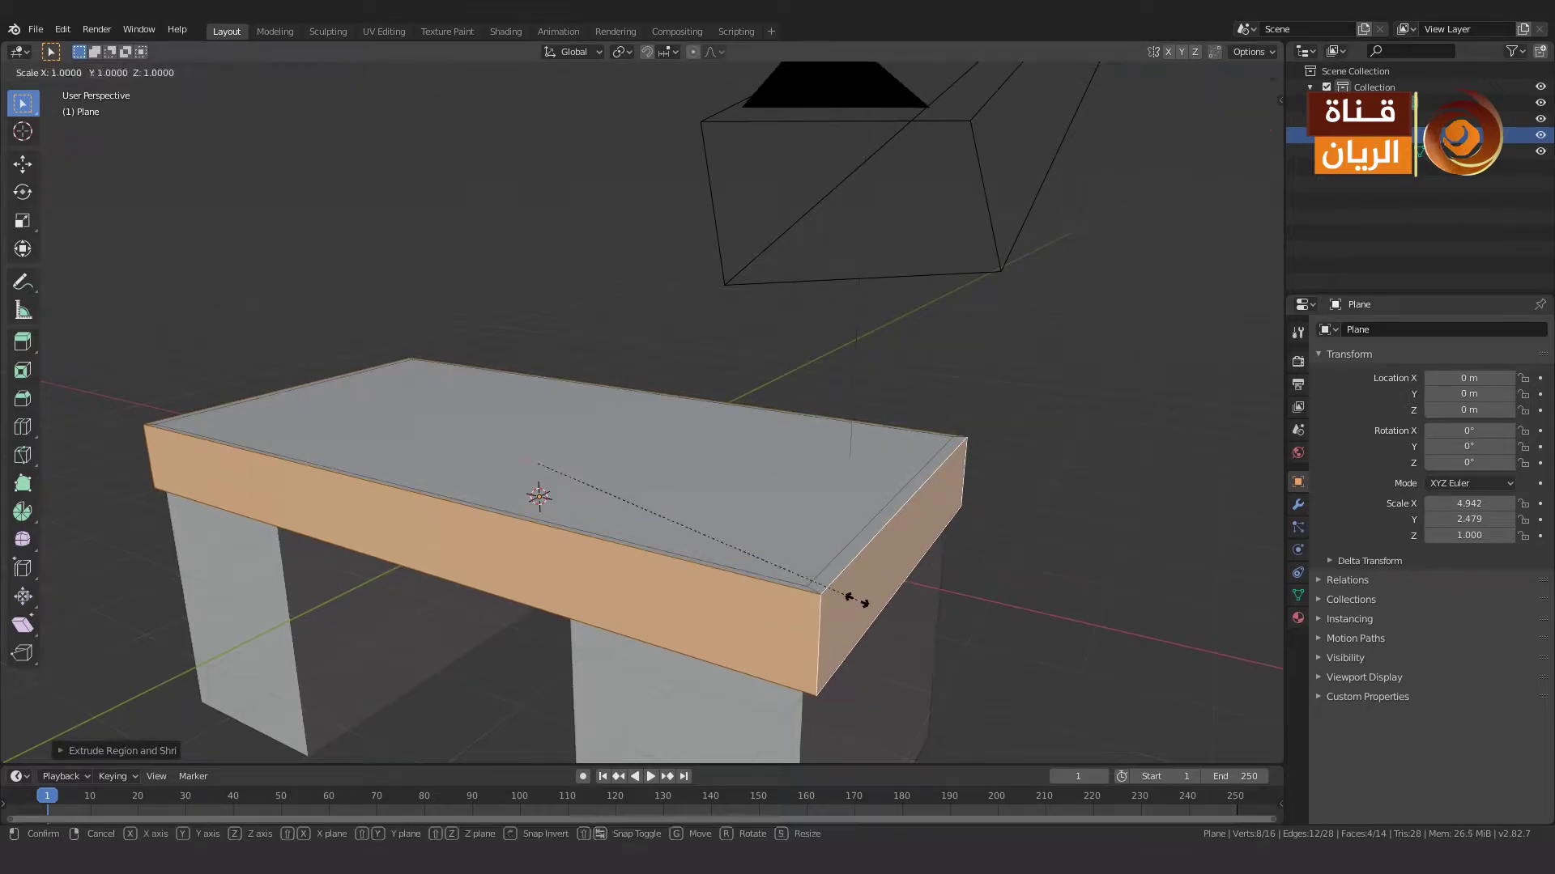
Add a loop cut around the rim and spread the rim loops apart vertically.
key(Escape)
key(ctrl+r)
click(810, 619)
key(s)
key(z)
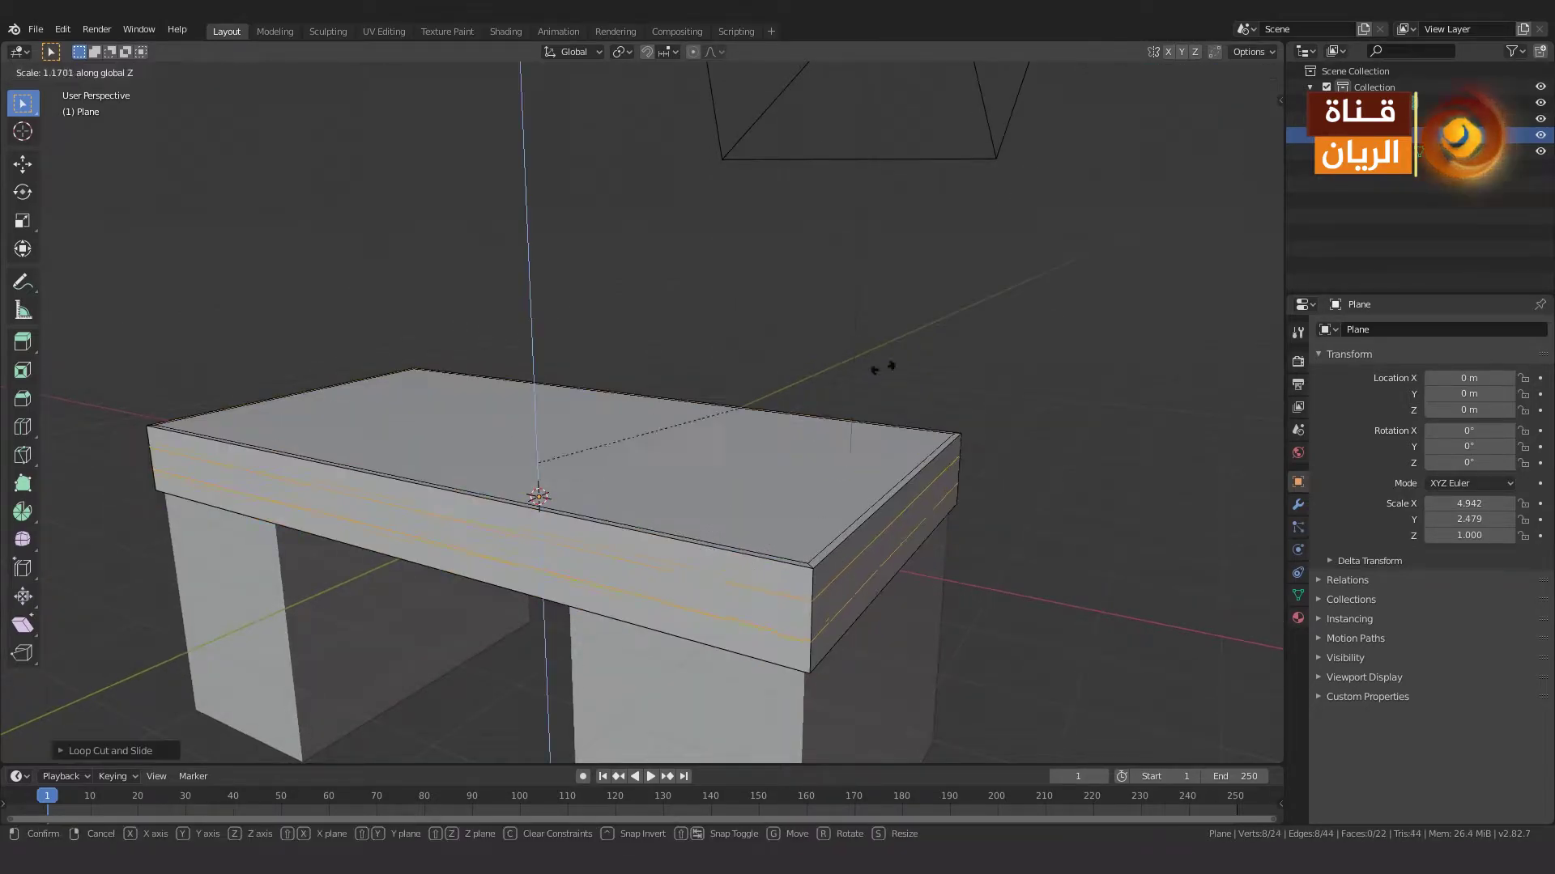
middle_drag(1099, 321, 805, 630)
alt+click(805, 630)
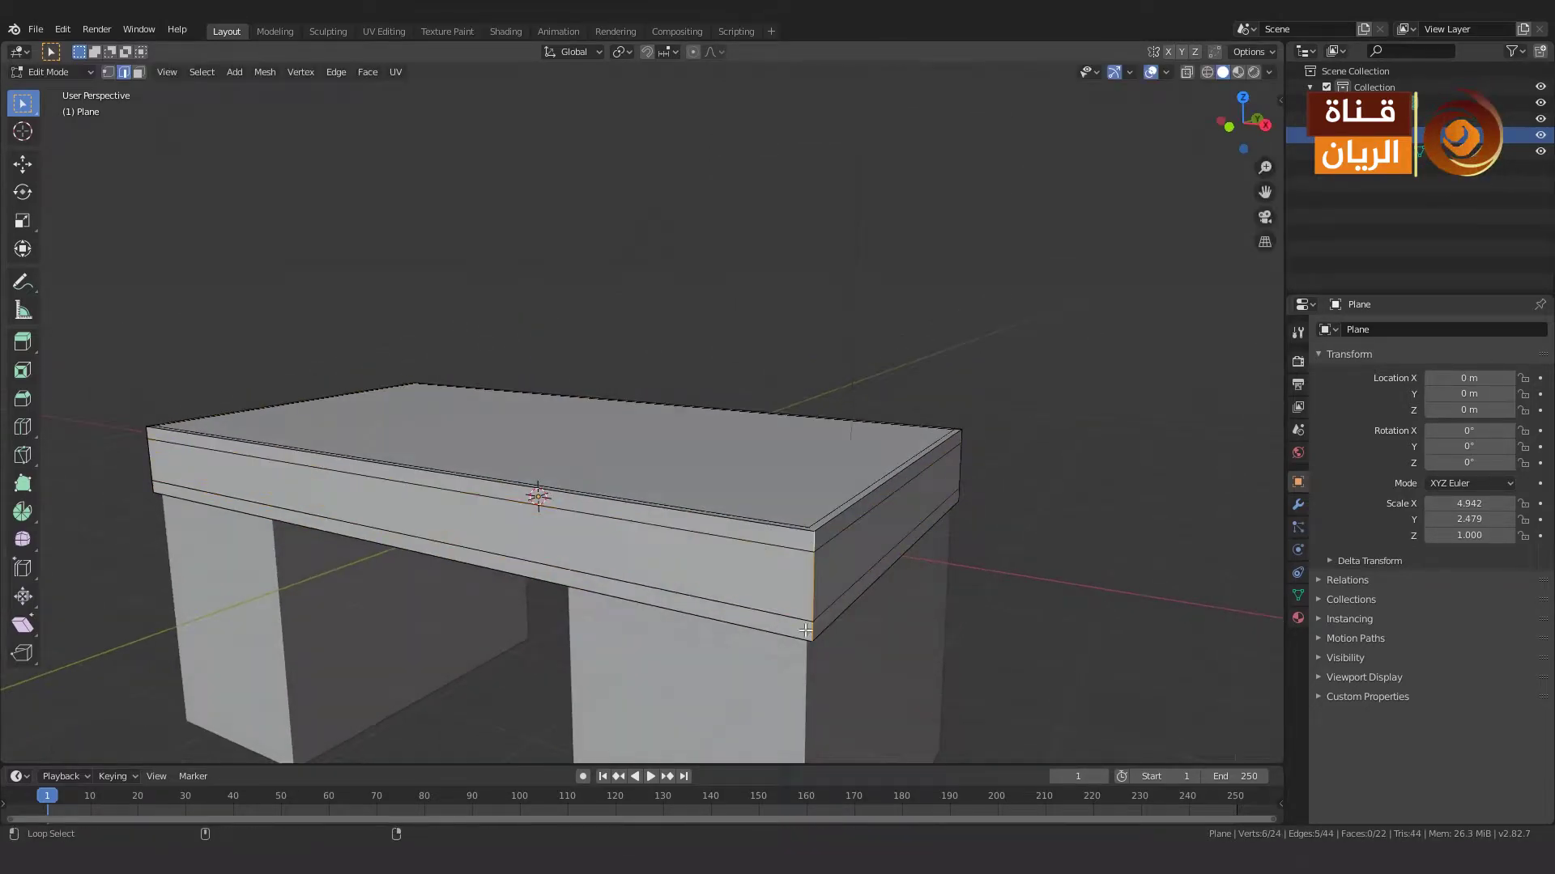
Extrude the upper and lower rim bands outward and scale them along X.
key(alt+e)
click(814, 581)
scroll(814, 580, up, 3)
key(s)
key(x)
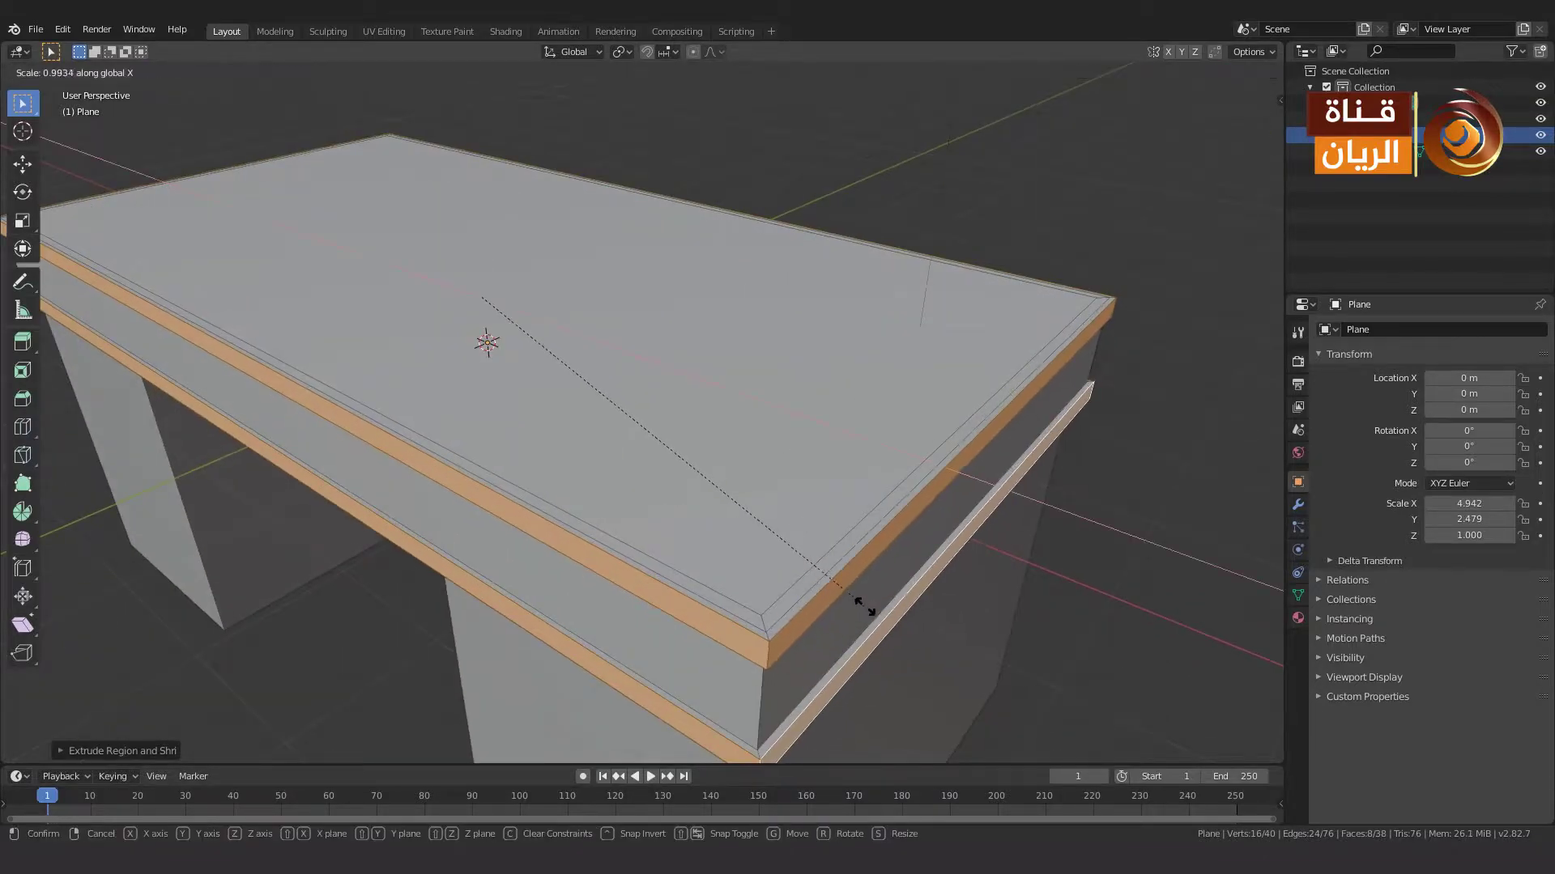
middle_drag(852, 595, 857, 579)
key(alt+e)
click(856, 574)
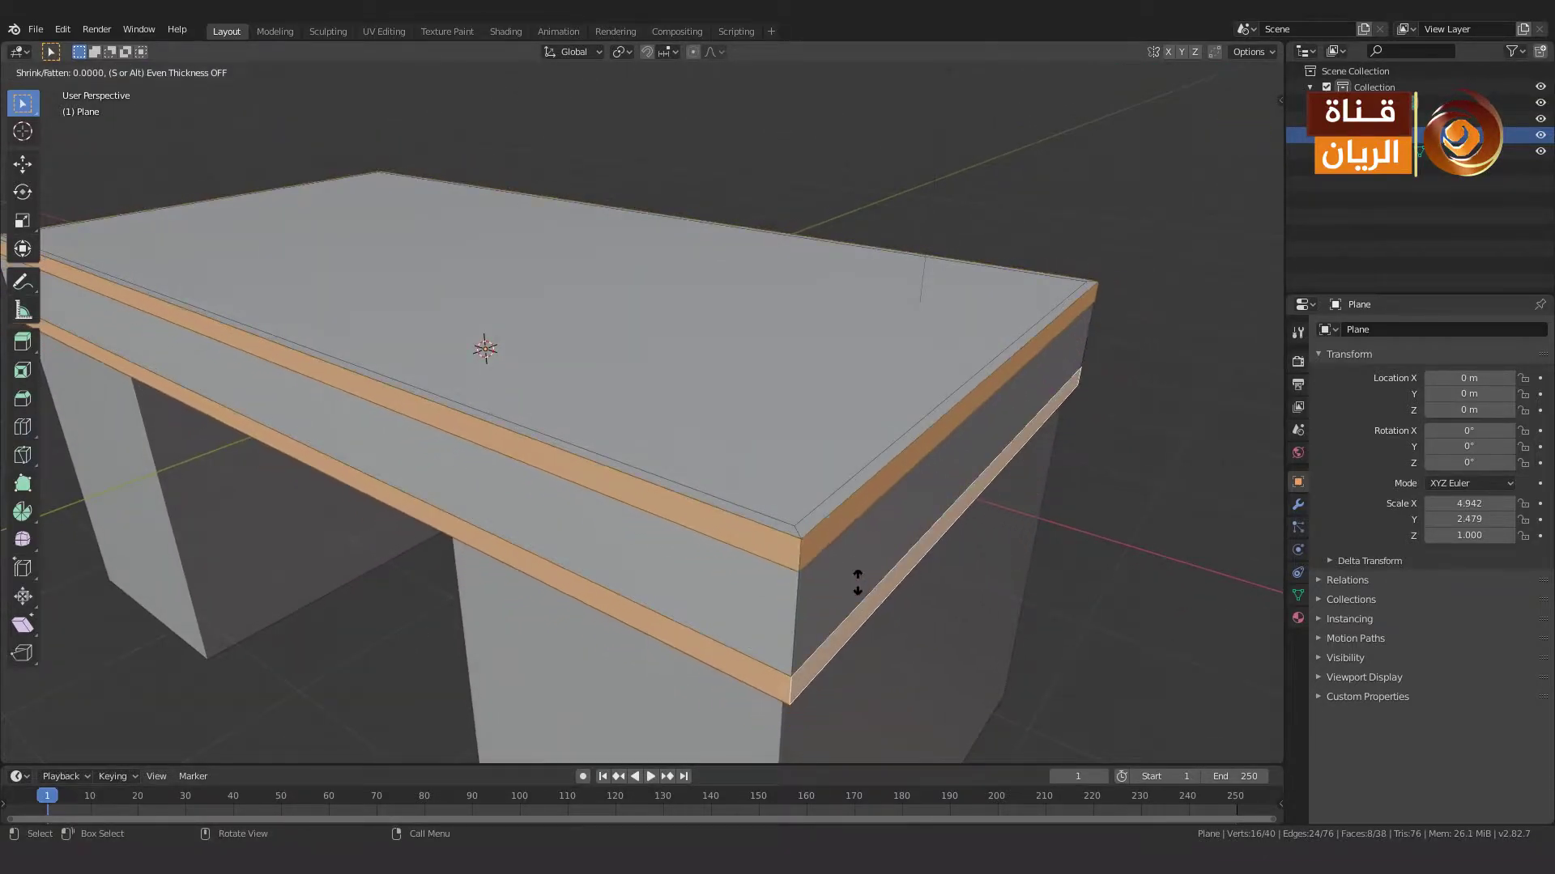
key(s)
key(x)
Inset the rim faces and extrude them along their normals into moulding ledges.
key(Escape)
key(i)
click(860, 590)
key(alt+e)
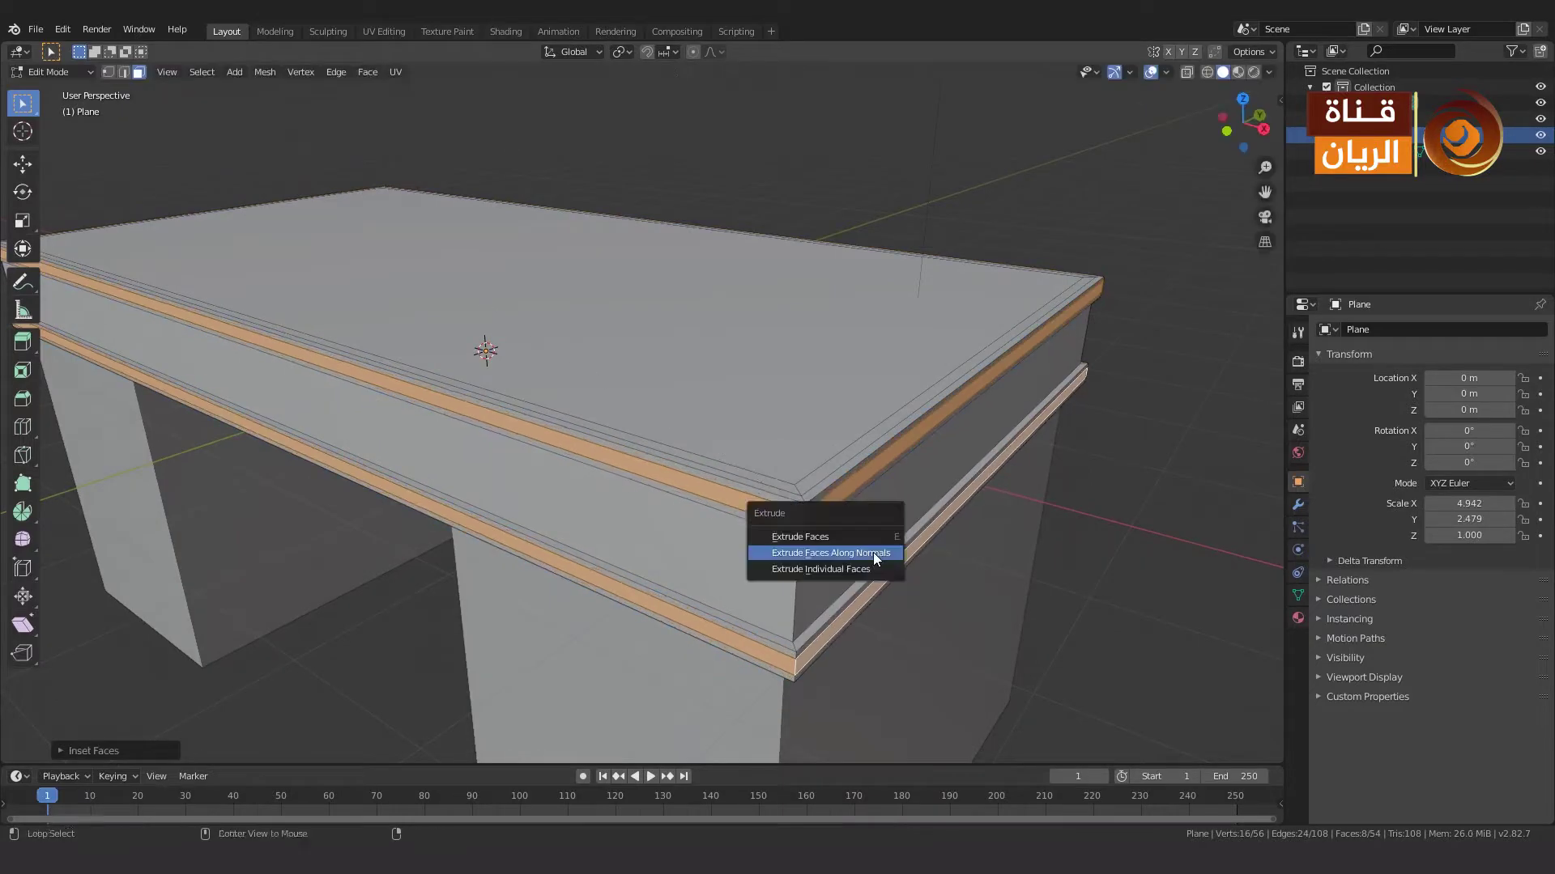
click(873, 550)
Delete the tabletop's top face.
scroll(873, 551, down, 3)
mouse_move(871, 583)
middle_down()
mouse_move(847, 601)
mouse_move(748, 586)
mouse_move(566, 510)
middle_up()
click(802, 591)
scroll(777, 591, up, 3)
scroll(747, 586, down, 3)
scroll(757, 559, down, 2)
scroll(768, 528, down, 1)
key(x)
click(767, 528)
Delete the underside rim faces and fill the resulting hole with a new face.
click(566, 510)
scroll(421, 616, up, 4)
mouse_move(277, 718)
middle_down()
mouse_move(827, 565)
mouse_move(916, 430)
mouse_move(428, 614)
mouse_move(1104, 607)
mouse_move(298, 411)
mouse_move(579, 603)
middle_up()
alt+shift+click(827, 565)
key(x)
click(916, 430)
key(2)
alt+click(1103, 607)
key(f)
Deselect everything in face mode and switch to the front orthographic view.
key(3)
key(alt+a)
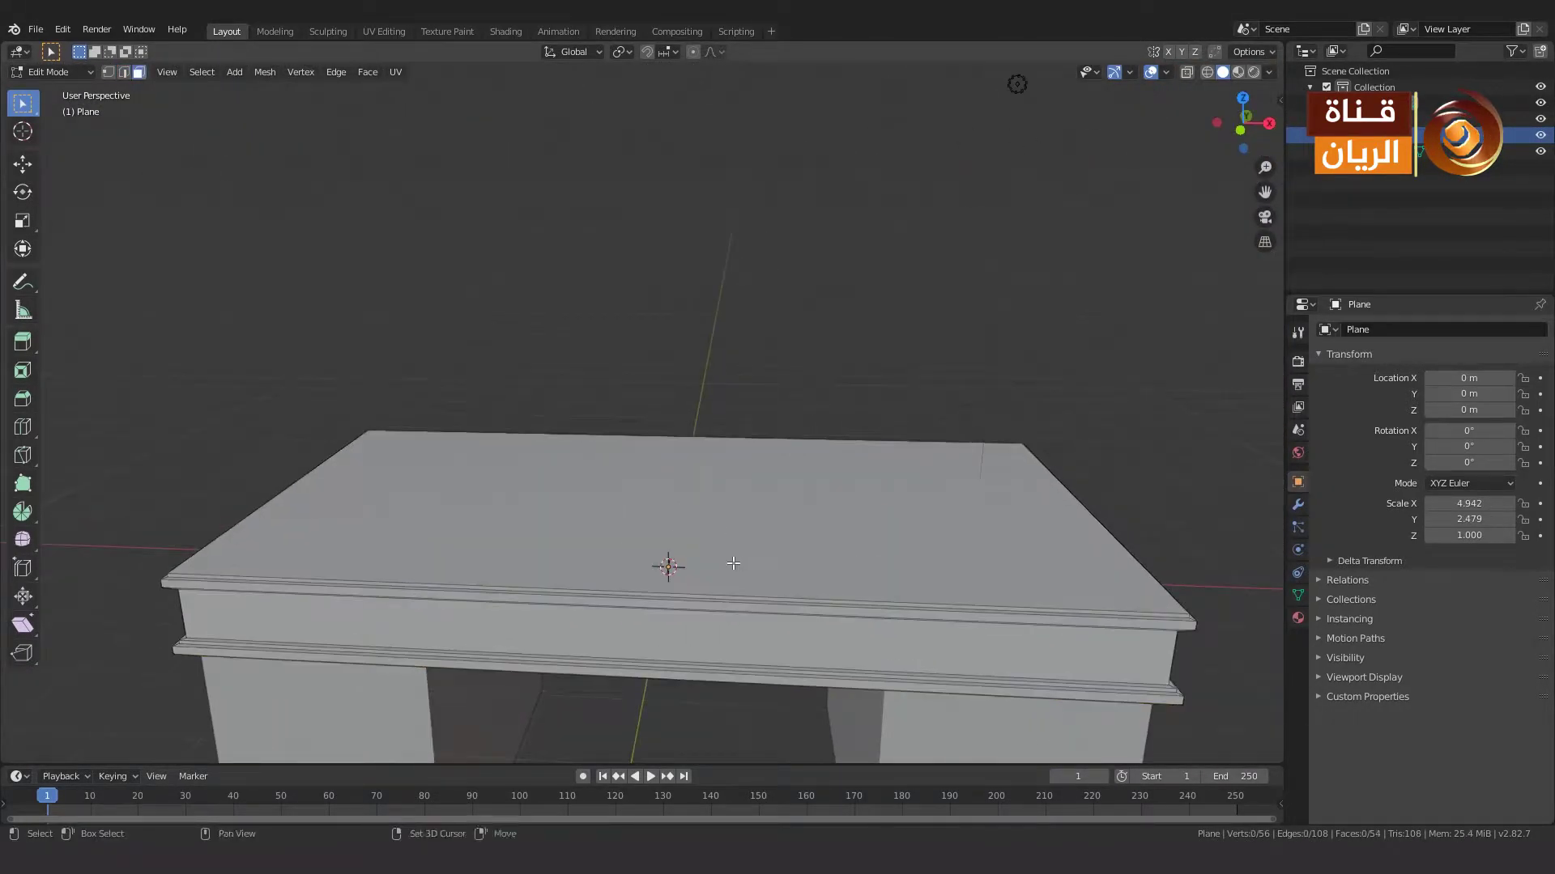
key(ctrl+r)
key(Escape)
key(KP_1)
Delete the tabletop's left half and add a Mirror modifier to rebuild it.
drag(340, 469, 712, 583)
key(x)
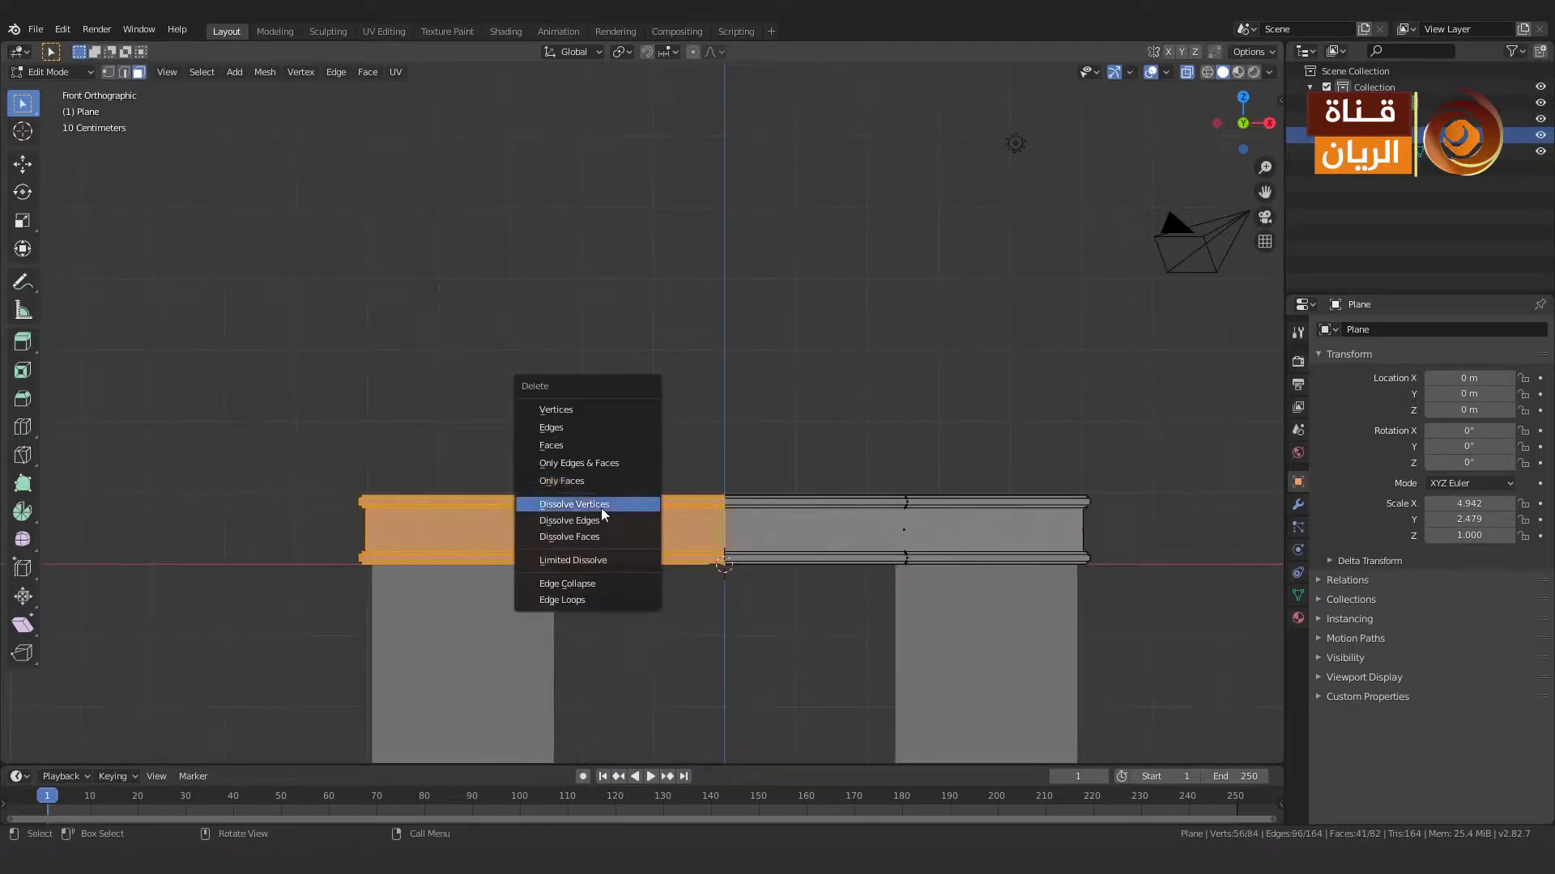
click(601, 508)
key(Tab)
click(1298, 505)
click(1368, 329)
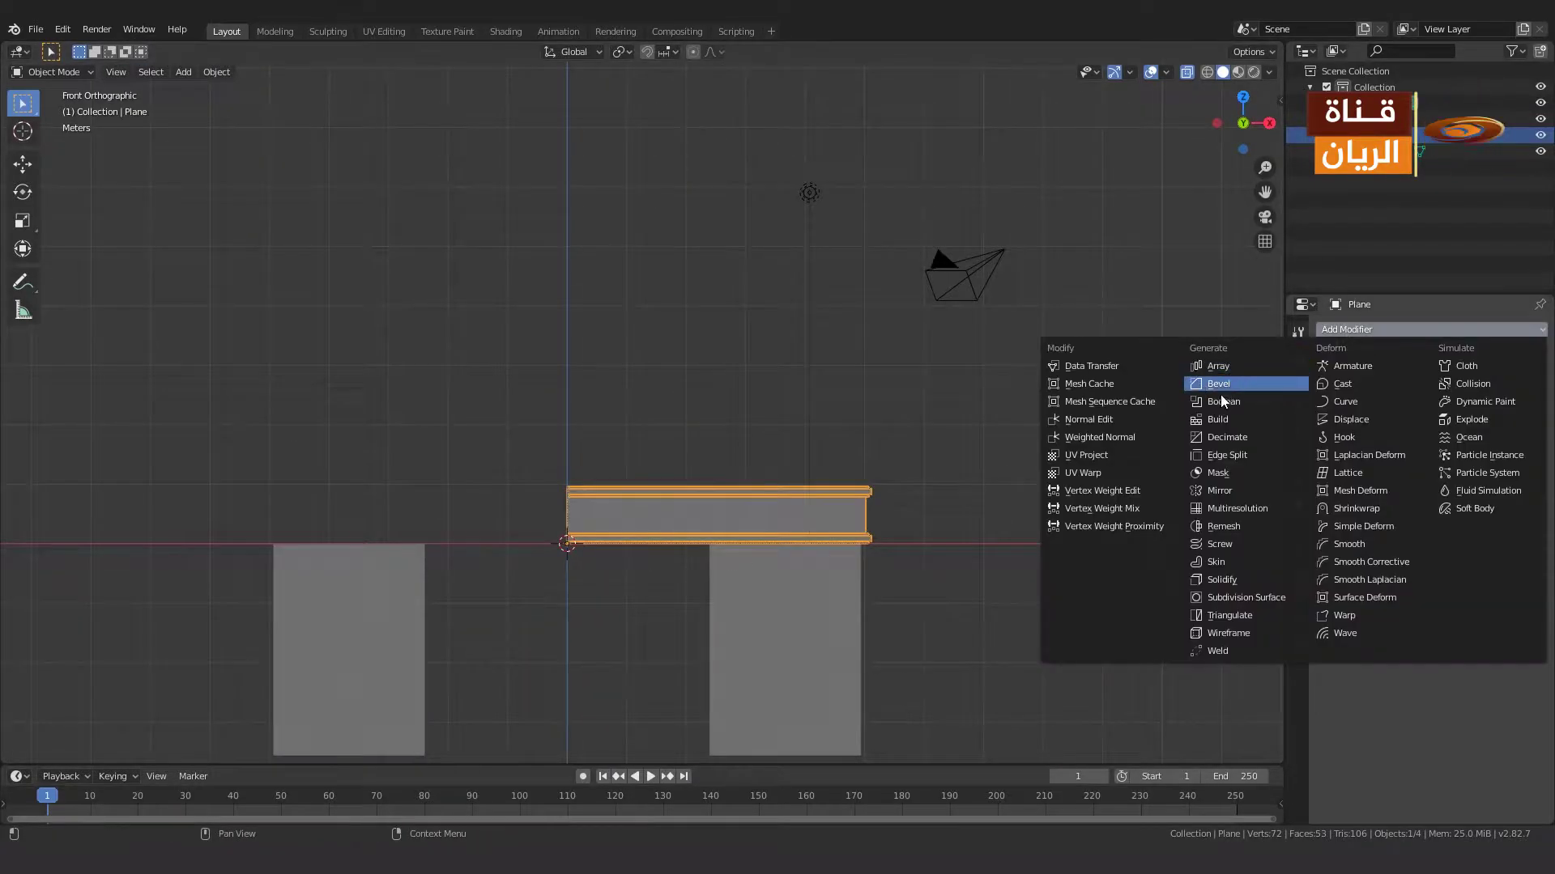
click(1219, 490)
middle_drag(1216, 357, 709, 661)
scroll(920, 544, up, 3)
Add two supporting loop cuts near the tabletop edges.
key(Tab)
key(ctrl+r)
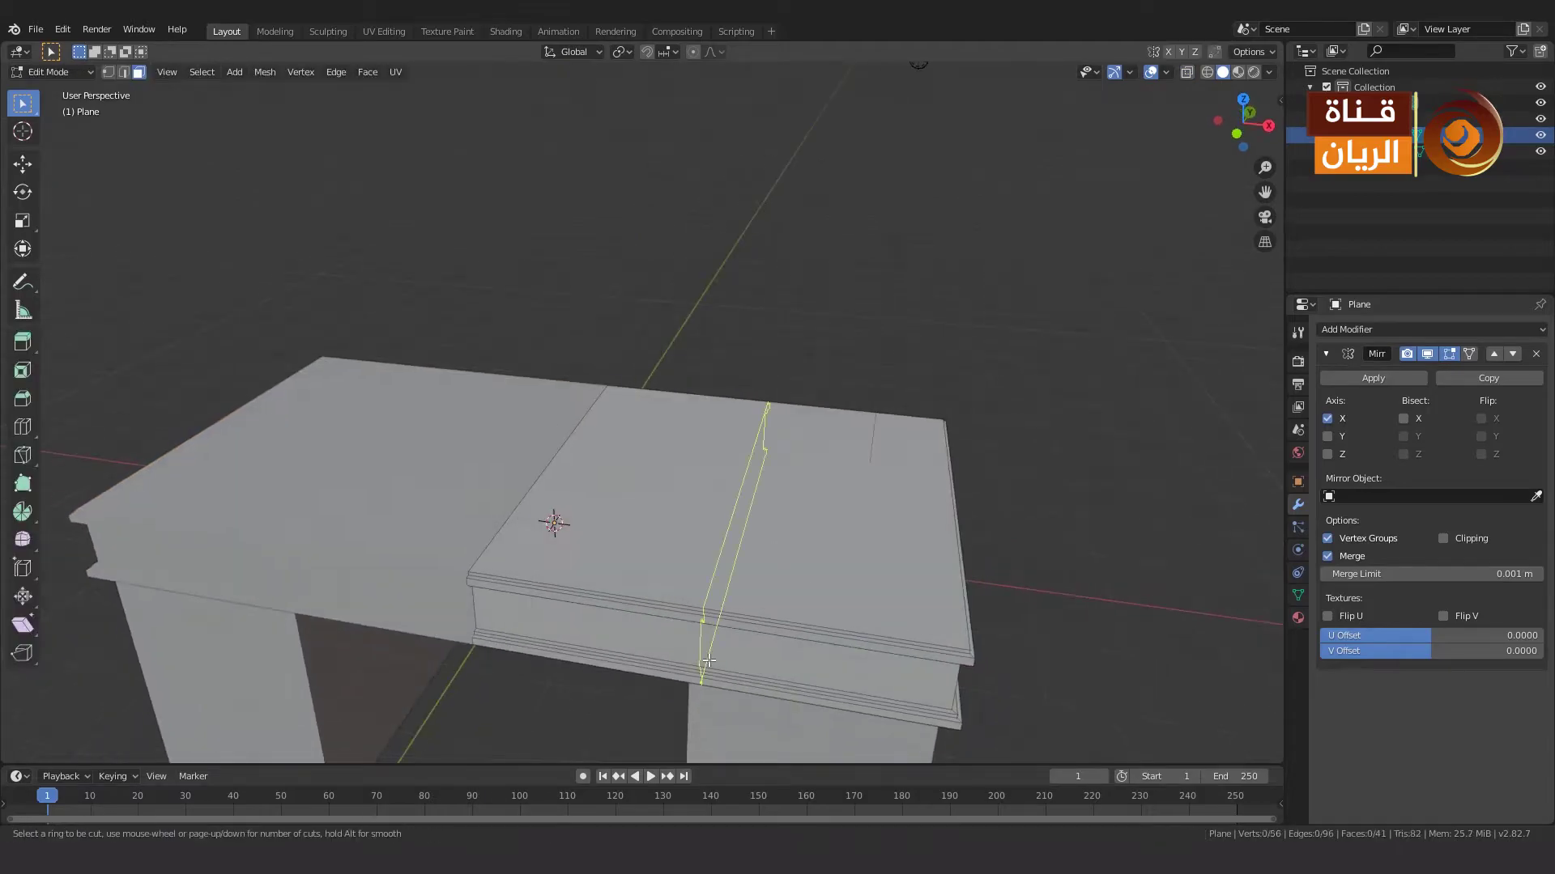
click(708, 661)
middle_drag(931, 711, 771, 586)
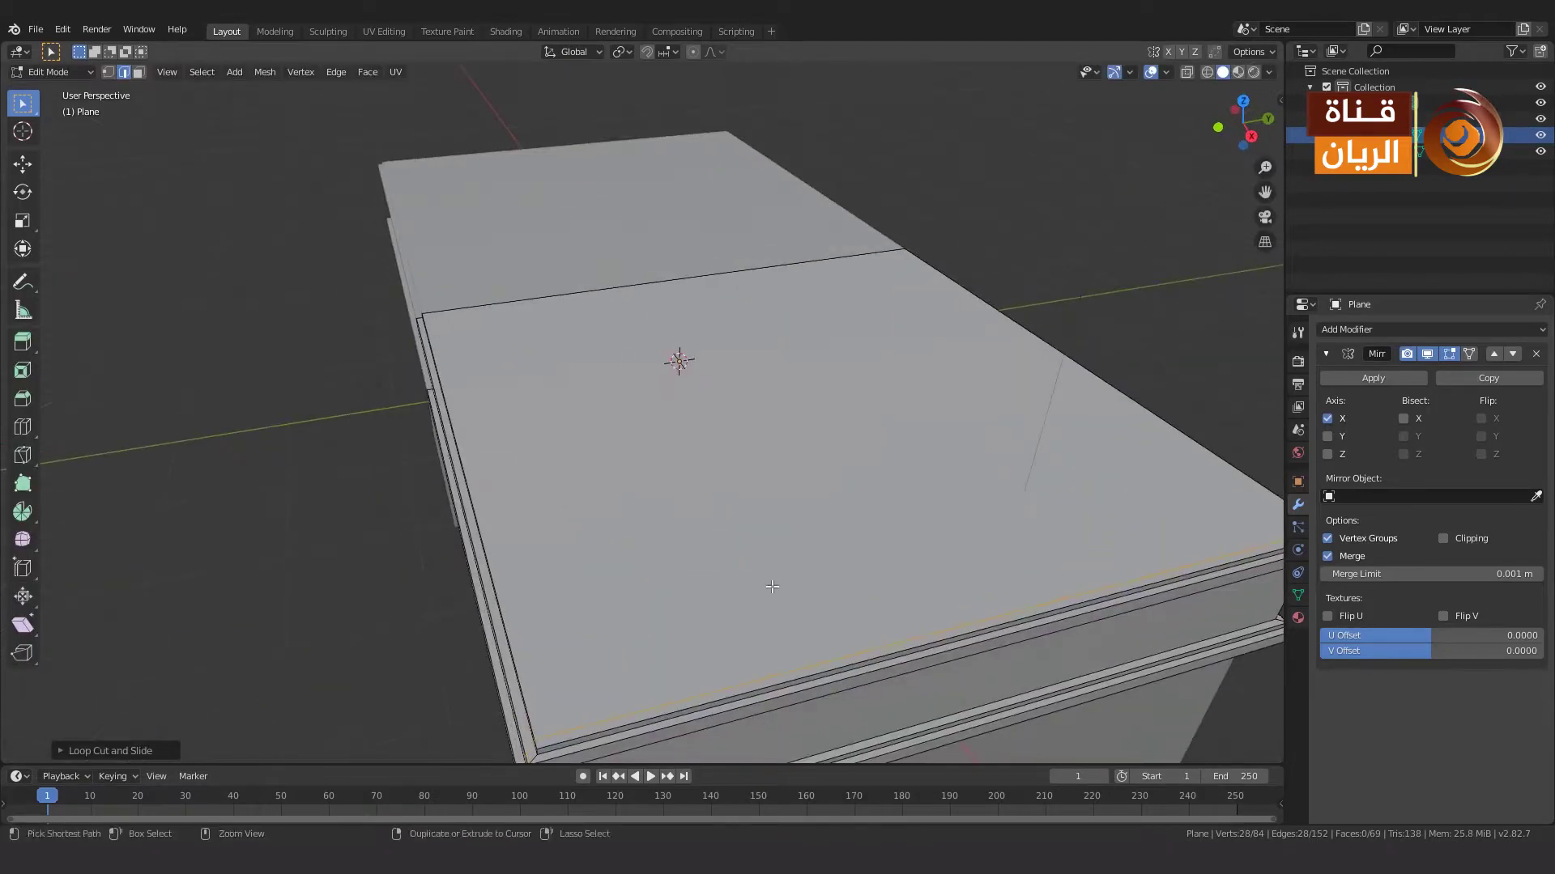
click(523, 737)
middle_drag(523, 737, 670, 602)
key(ctrl+r)
click(1075, 630)
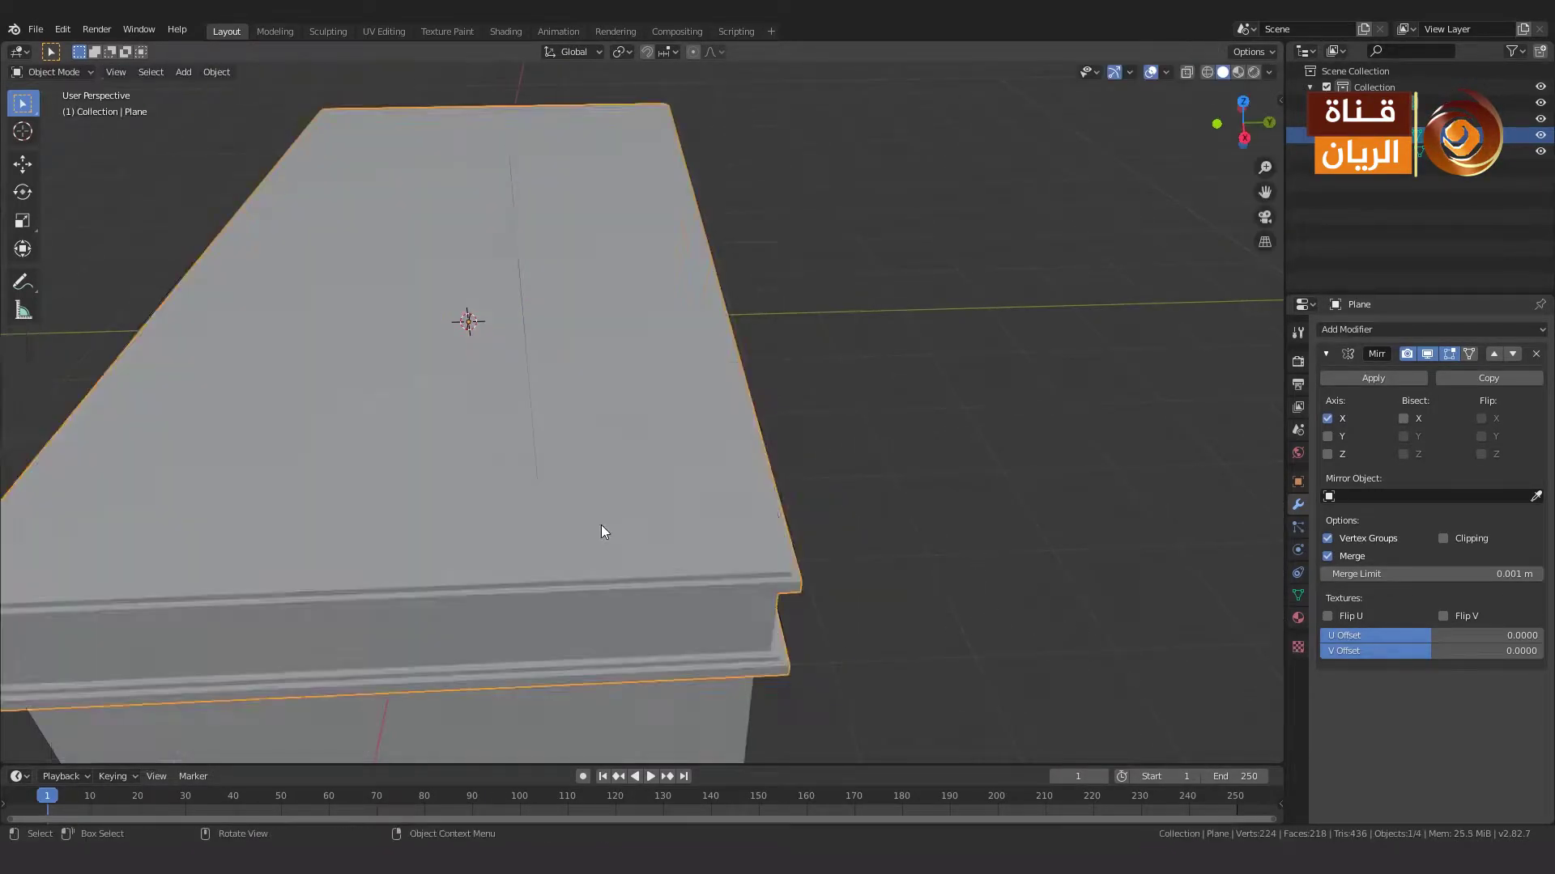
middle_drag(601, 524, 760, 473)
key(Tab)
Add Subdivision Surface and a Bevel modifier with 0.005 m offset to the tabletop.
key(ctrl+2)
scroll(765, 474, up, 5)
middle_drag(849, 407, 1053, 365)
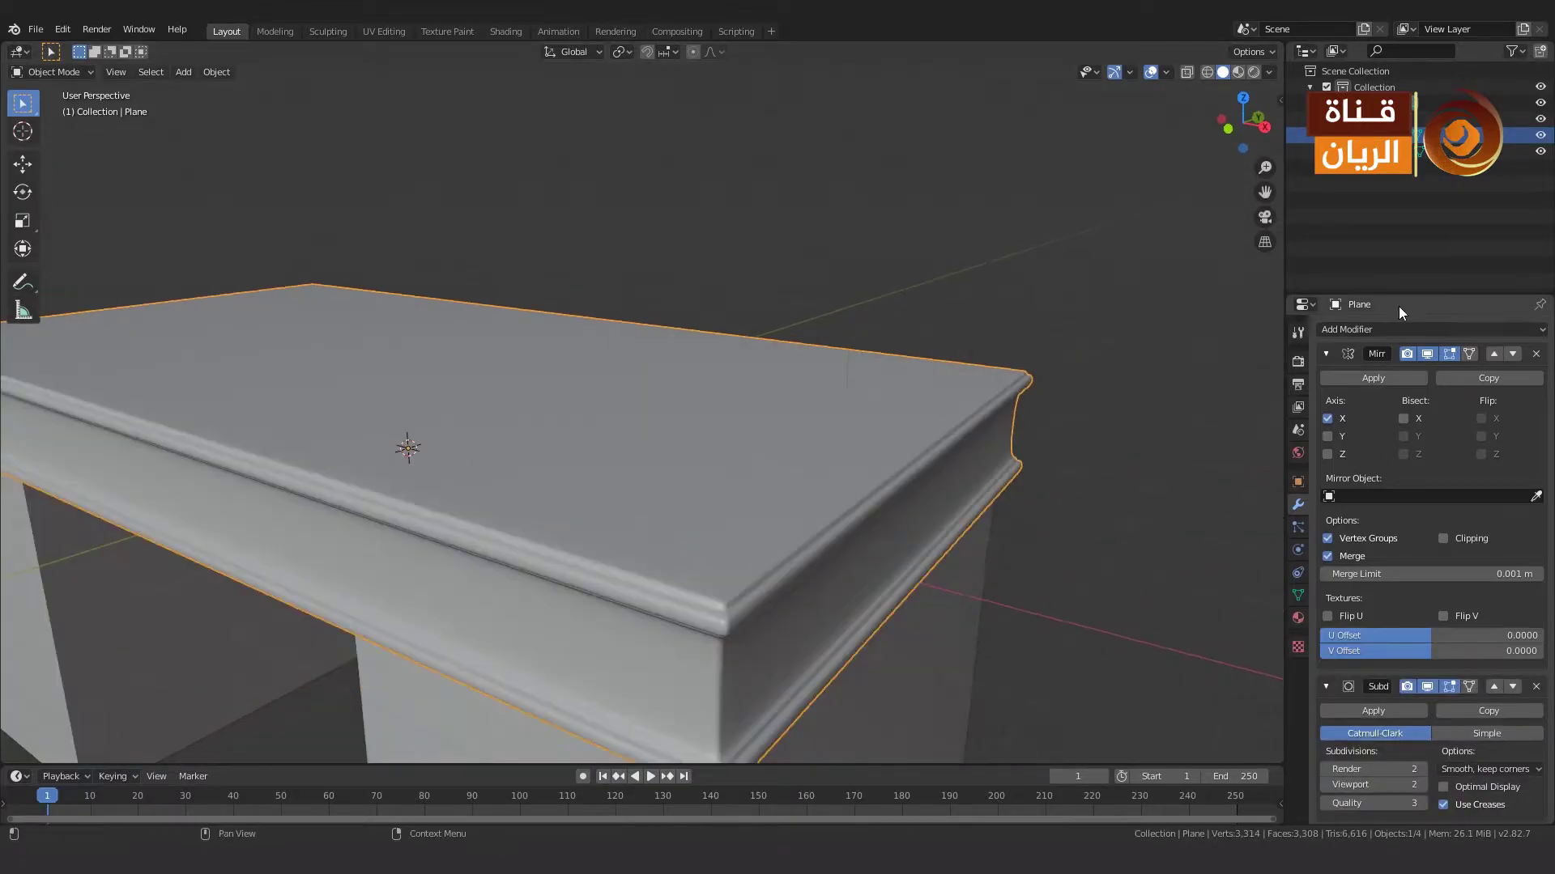
click(1430, 329)
click(1199, 380)
scroll(1425, 486, down, 2)
text(.005)
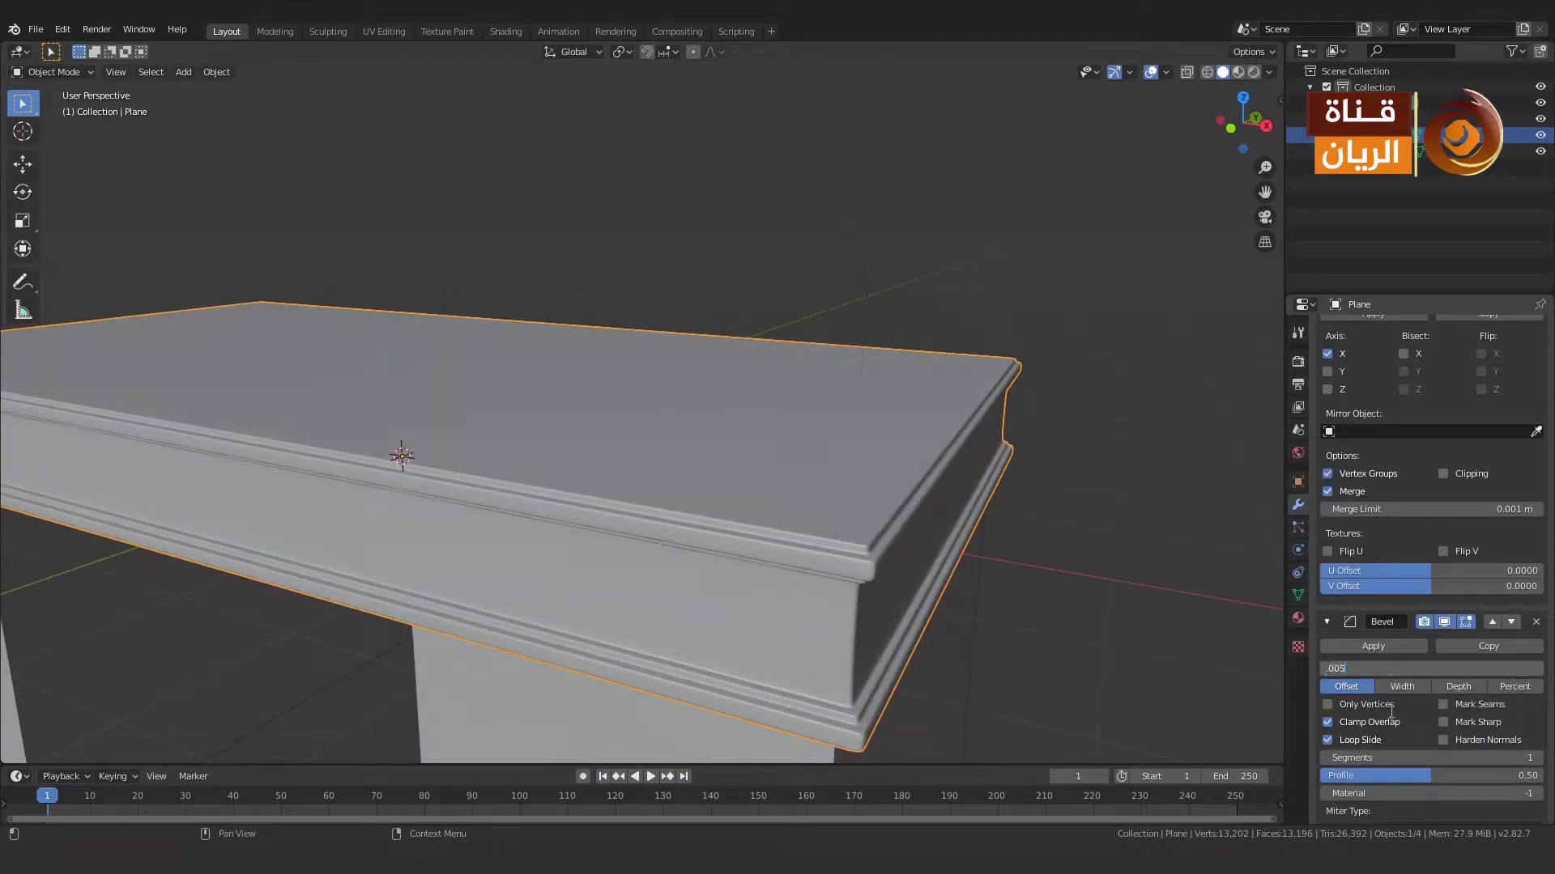
key(Return)
mouse_move(1053, 696)
middle_down()
mouse_move(996, 702)
mouse_move(891, 559)
middle_up()
Deselect the tabletop, then select and delete the left pedestal leg.
right_click(891, 559)
click(847, 643)
scroll(882, 625, down, 3)
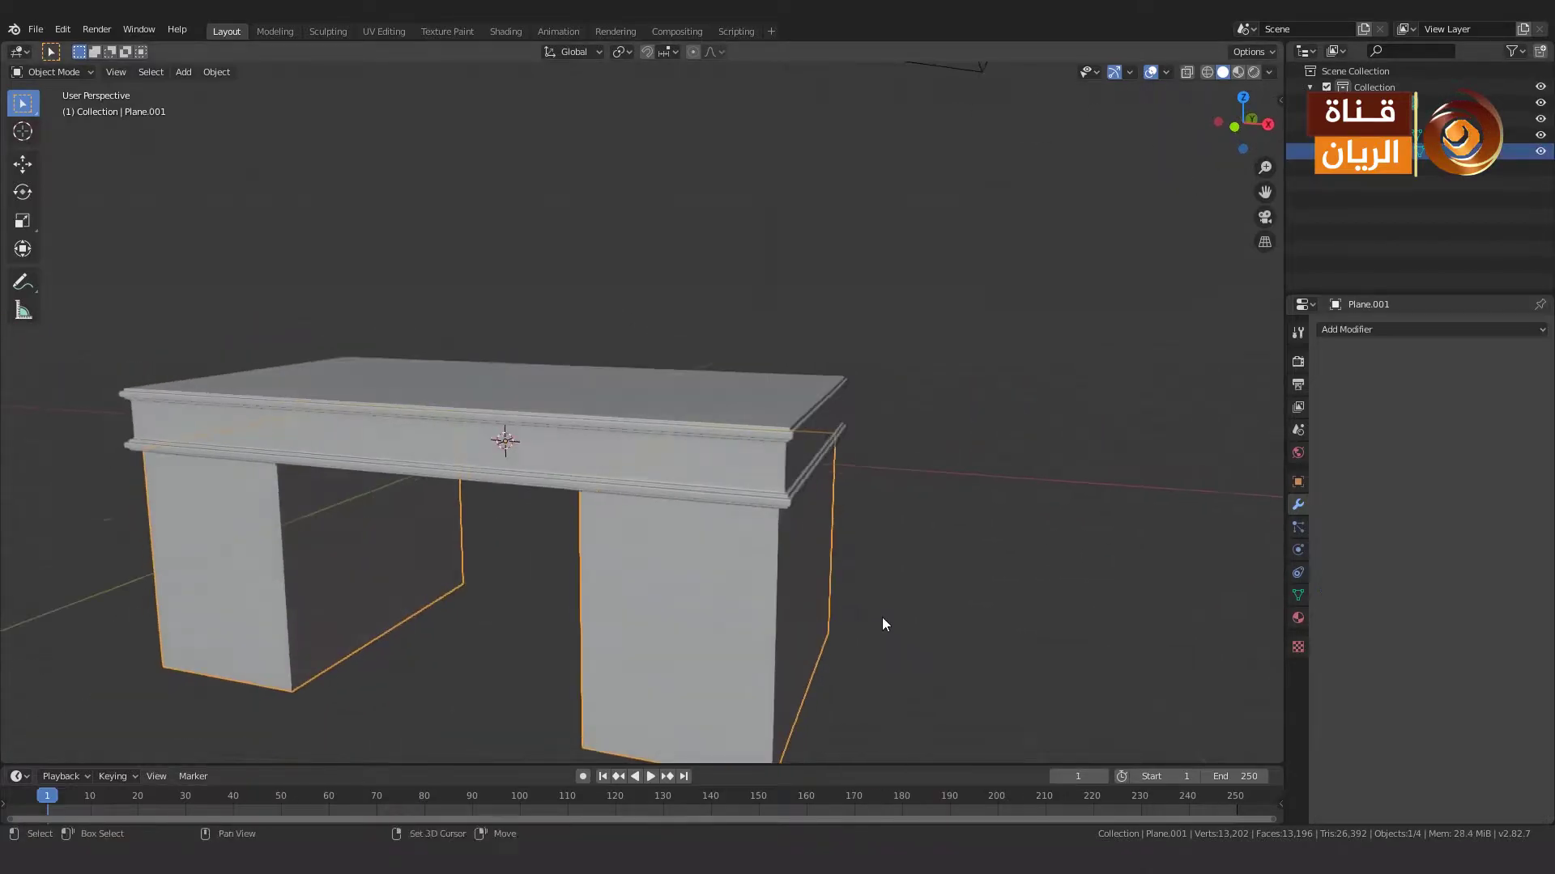
key(Tab)
middle_drag(891, 624, 639, 646)
scroll(492, 508, up, 1)
key(l)
key(x)
click(573, 545)
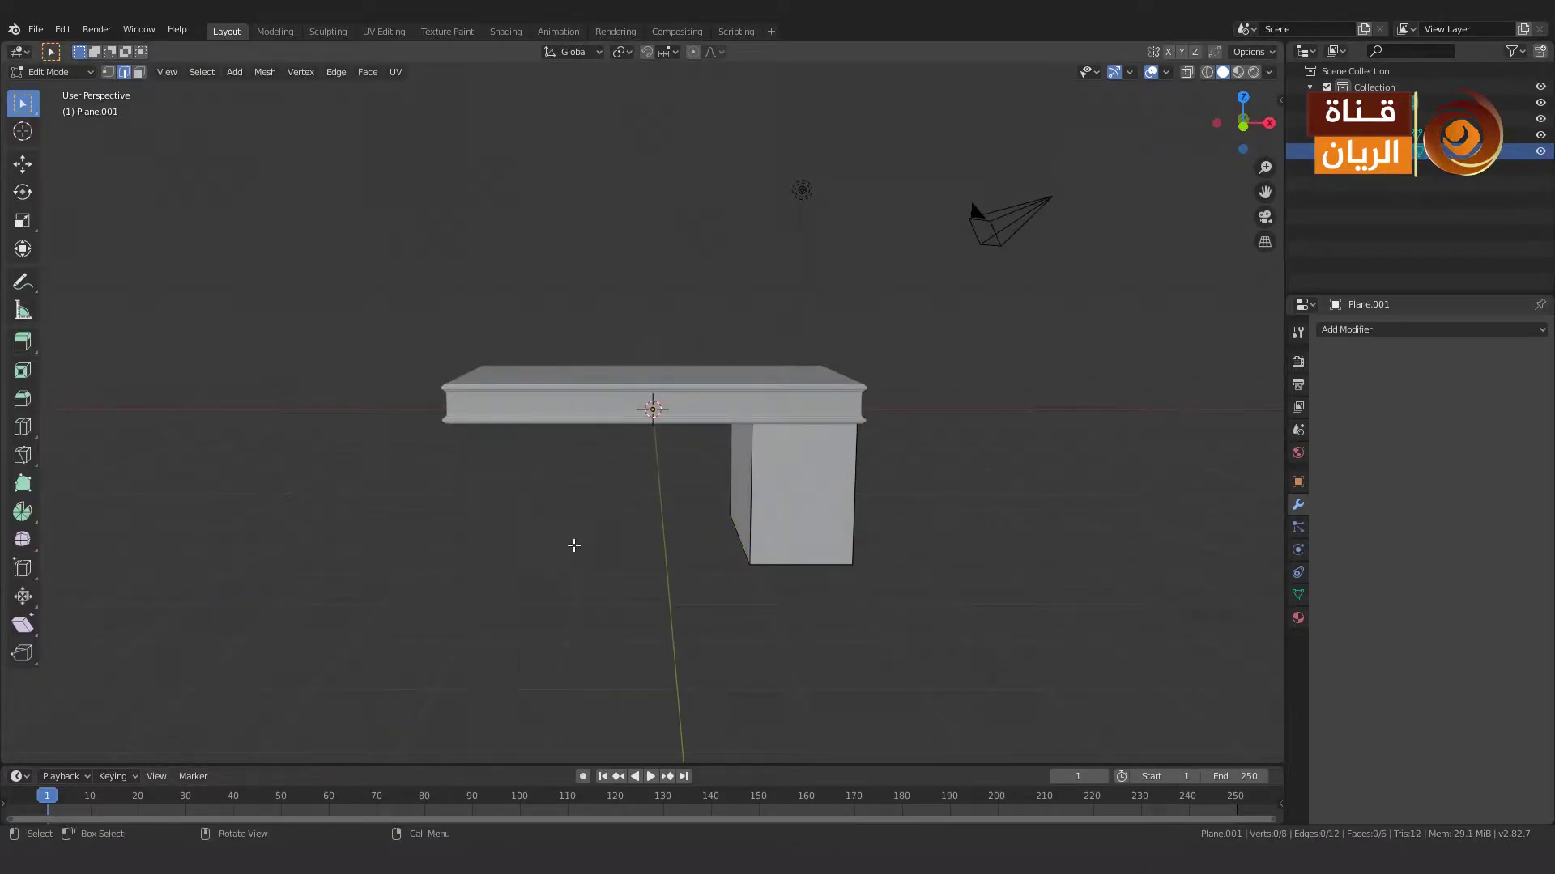
Add a Mirror modifier to recreate the left leg from the right one.
key(Tab)
click(1363, 332)
click(1217, 491)
scroll(853, 535, up, 4)
Add loop cuts near the bottom of the leg to define base bands.
key(Tab)
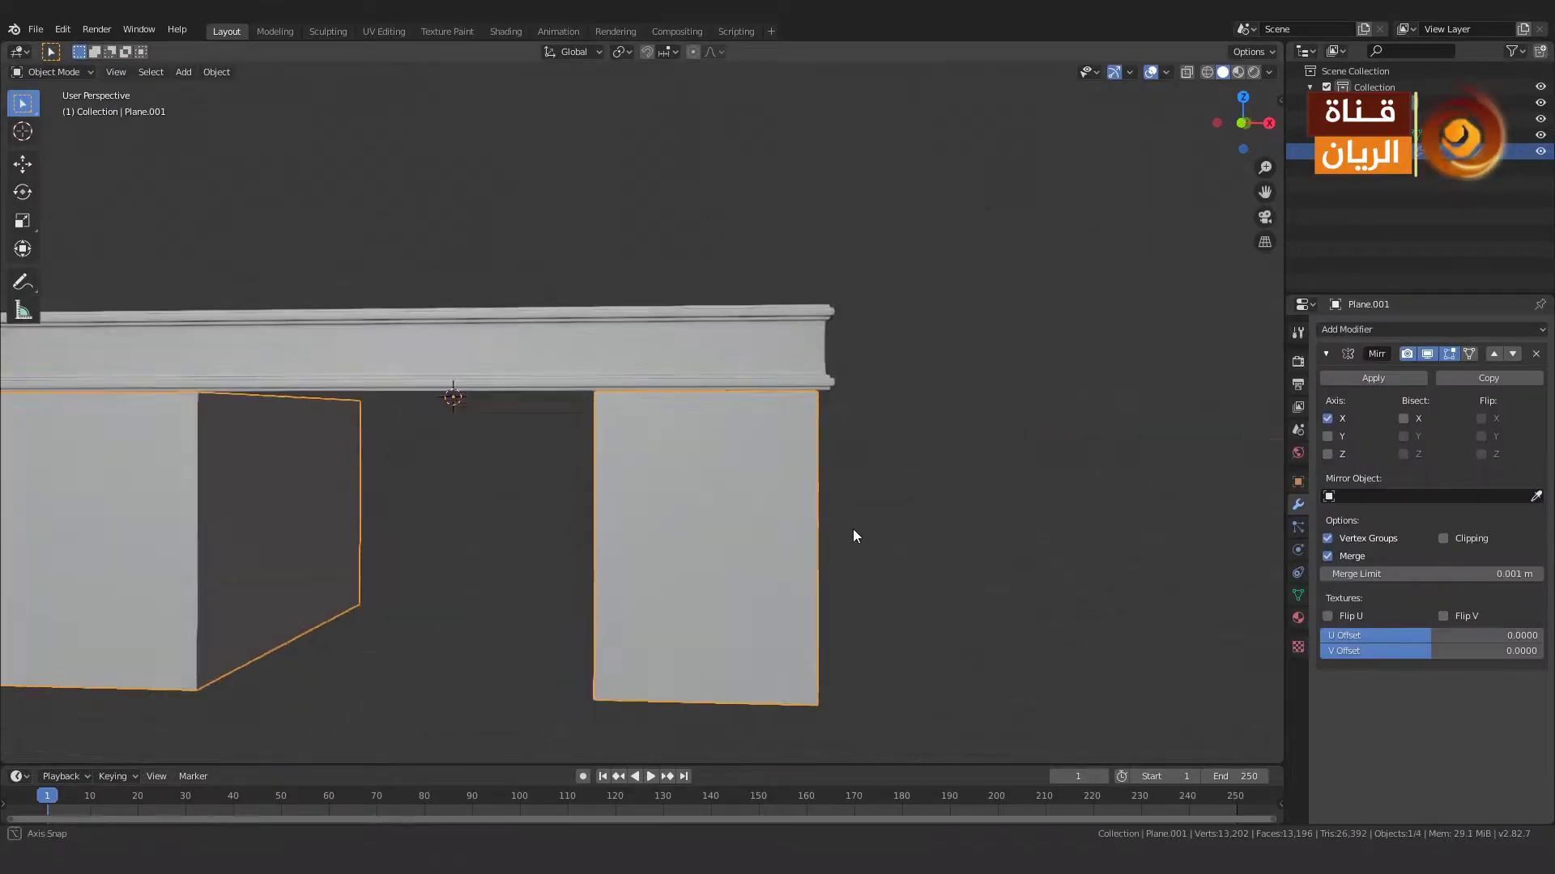
key(ctrl+r)
click(723, 599)
mouse_move(711, 579)
middle_down()
mouse_move(723, 599)
mouse_move(754, 589)
middle_up()
click(727, 601)
key(ctrl+r)
scroll(755, 590, up, 2)
right_click(755, 590)
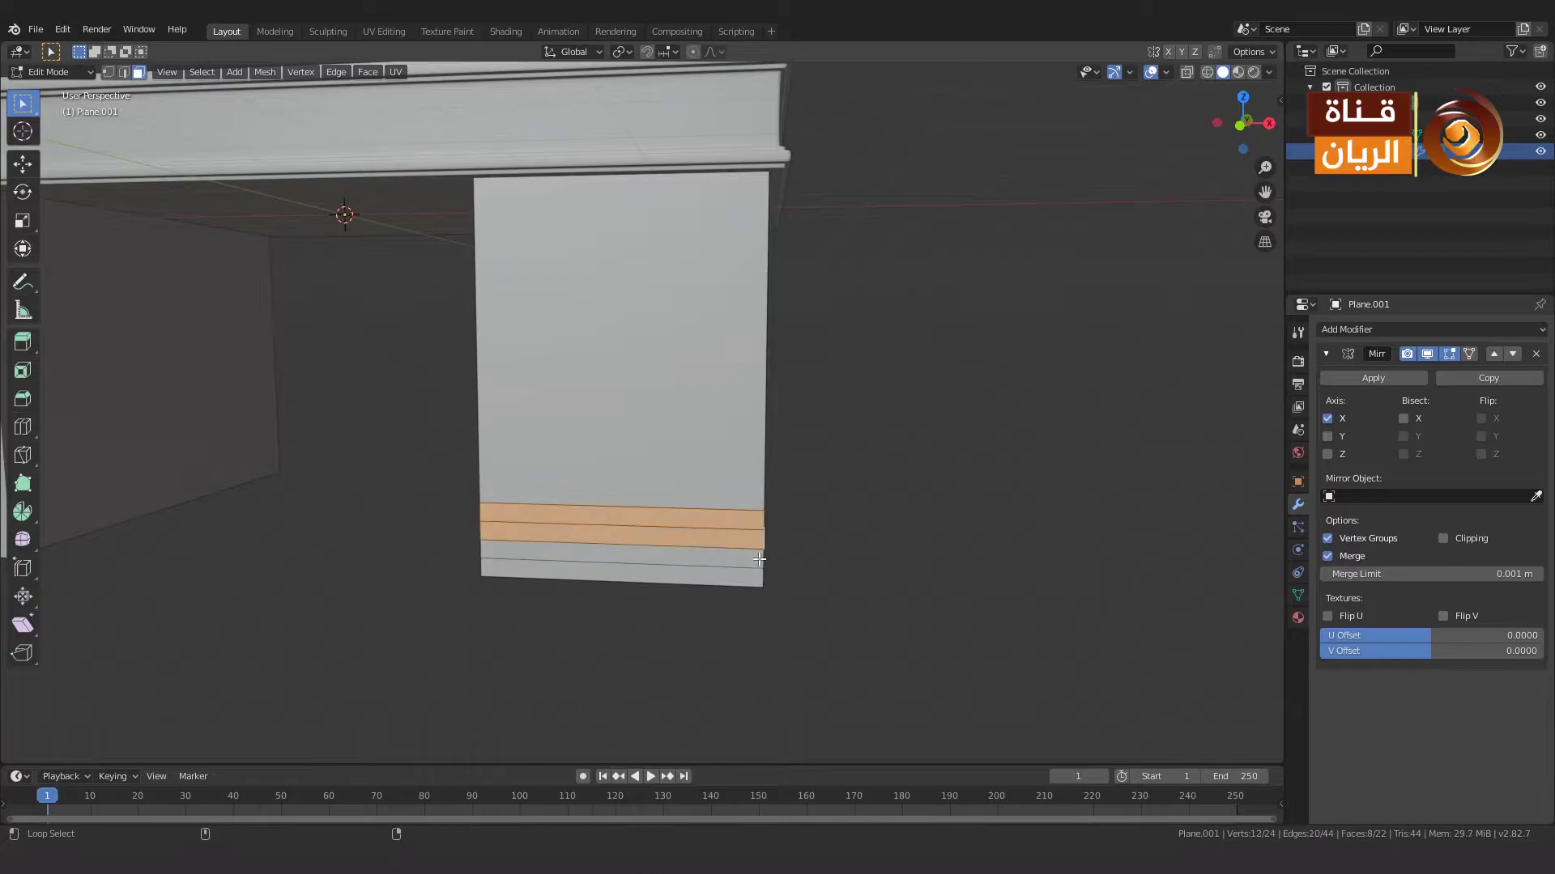
Extrude the bottom bands outward into a plinth and scale it along X.
click(782, 582)
middle_drag(782, 582, 728, 652)
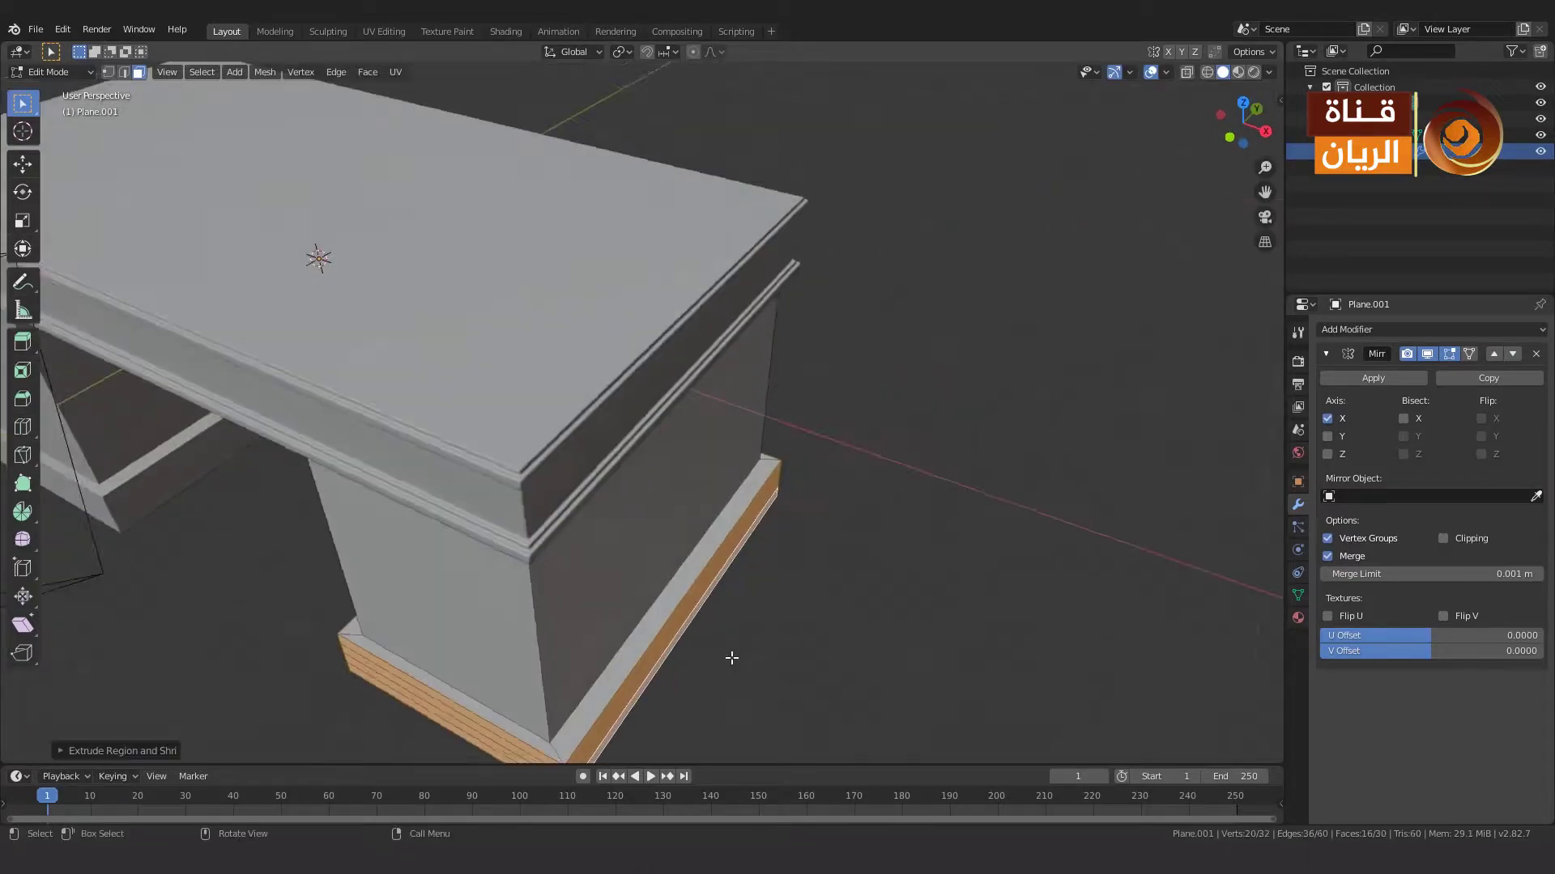
key(alt+e)
click(790, 594)
click(892, 663)
key(s)
key(x)
click(863, 660)
middle_drag(863, 661, 782, 500)
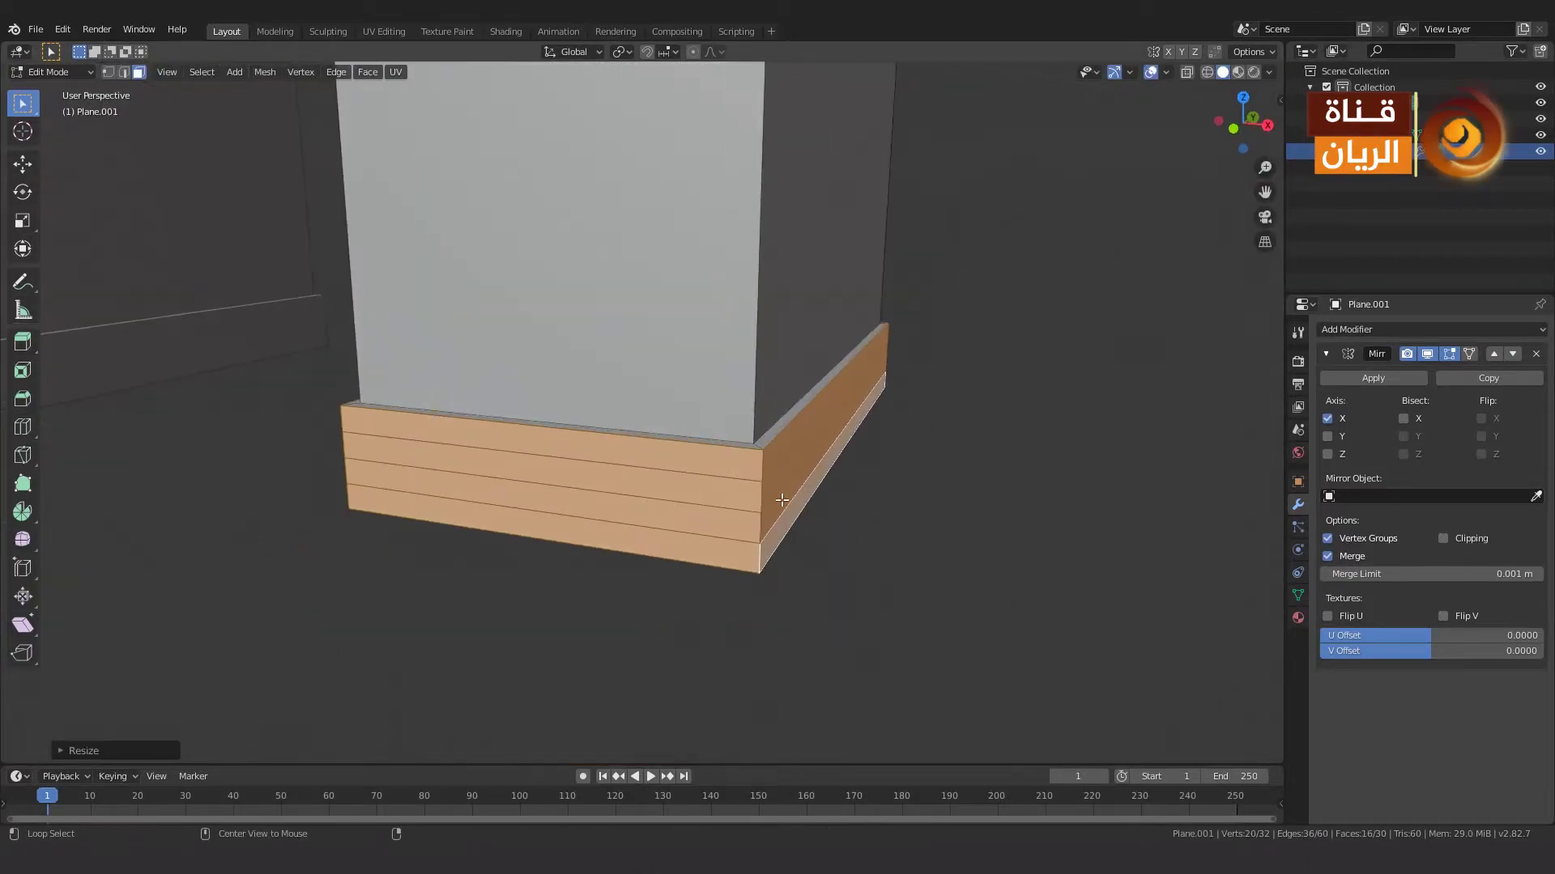
Extrude two more outward steps, scaling the lower band, to finish the three-tier base.
key(alt+e)
click(829, 545)
mouse_move(830, 545)
middle_down()
mouse_move(896, 635)
mouse_move(744, 493)
mouse_move(859, 573)
mouse_move(801, 511)
mouse_move(810, 570)
middle_up()
alt+click(744, 493)
key(alt+e)
key(s)
click(857, 580)
key(x)
key(Escape)
key(Tab)
scroll(821, 550, up, 2)
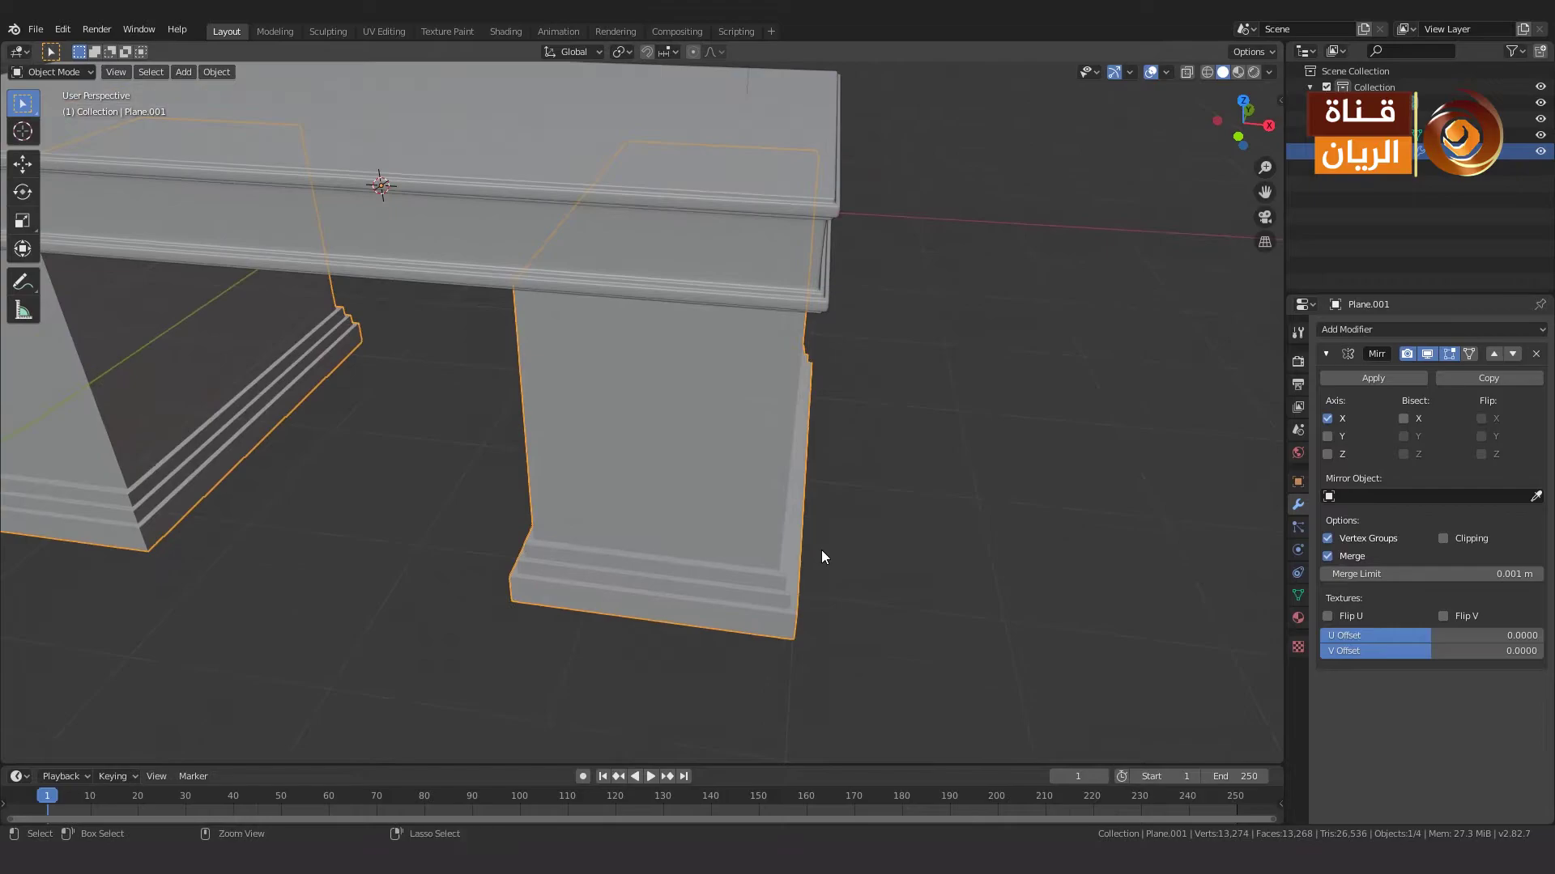
scroll(799, 499, up, 2)
Add an edge loop near the top of the leg, below the desk top.
middle_drag(799, 499, 736, 513)
key(Tab)
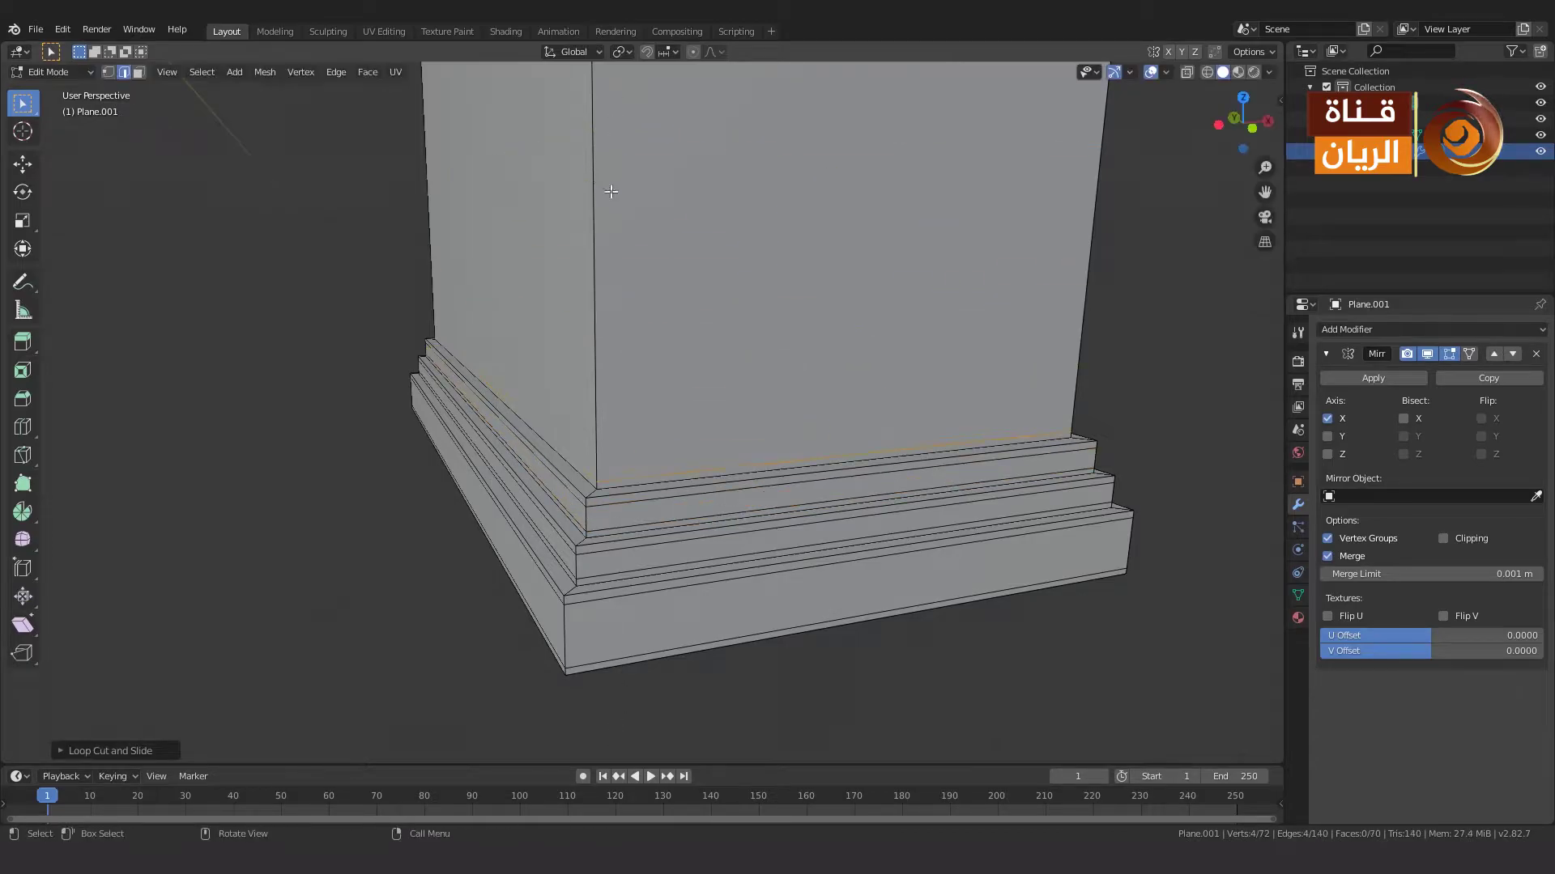
middle_drag(611, 191, 927, 713)
key(ctrl+r)
click(864, 565)
mouse_move(864, 565)
middle_down()
mouse_move(745, 592)
mouse_move(799, 524)
middle_up()
Extrude the top band of faces outward into a projecting cap ledge.
key(alt+e)
click(798, 525)
click(800, 522)
click(790, 527)
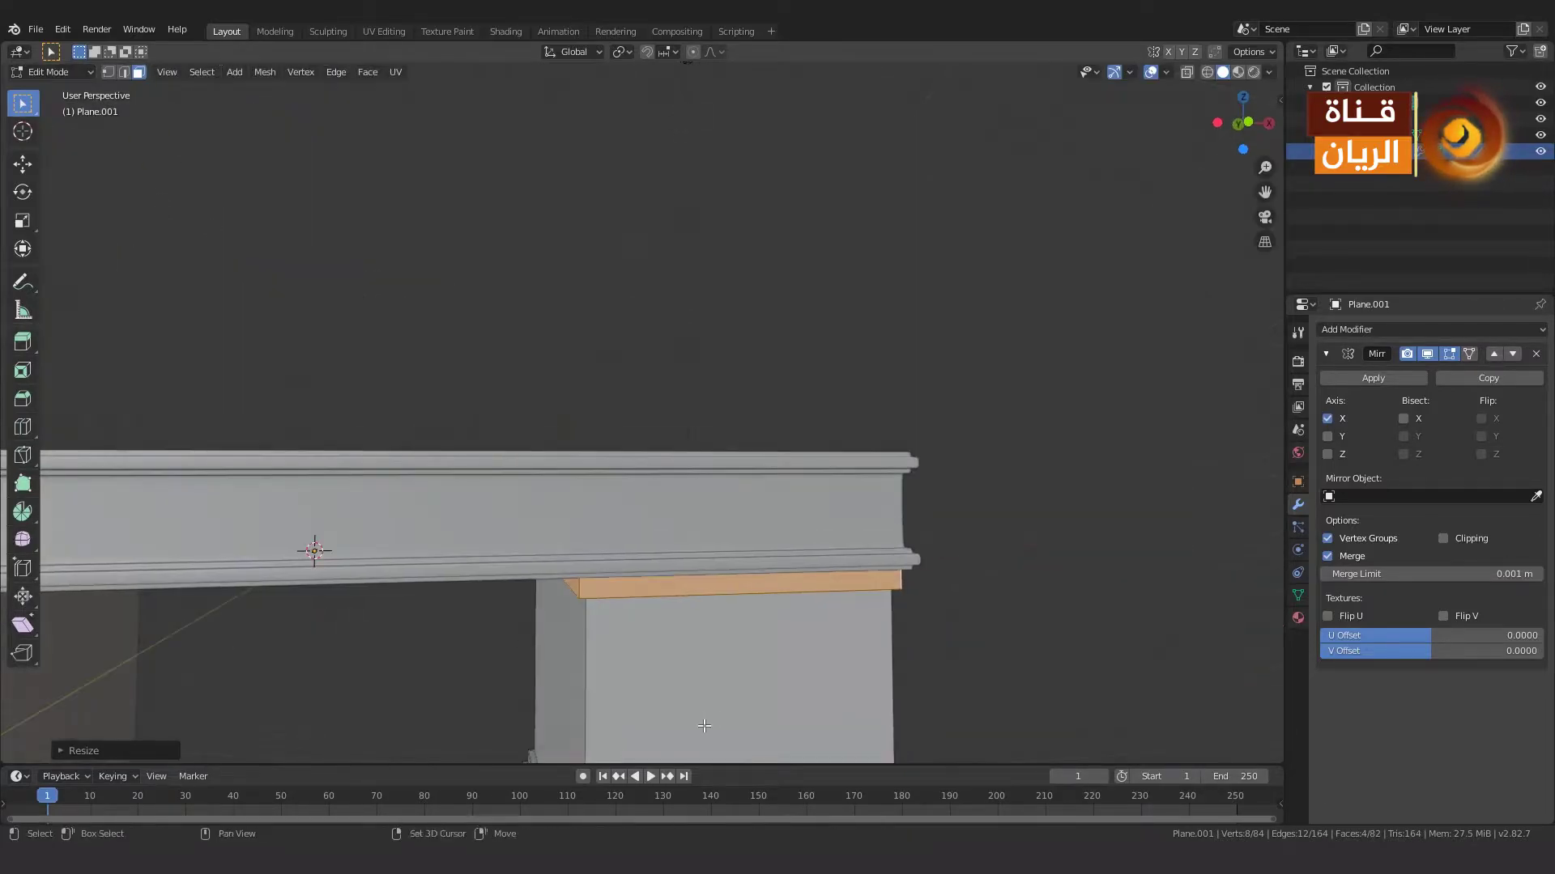
mouse_move(313, 545)
middle_down()
mouse_move(733, 545)
mouse_move(757, 343)
middle_up()
Add several support edge loops across the cap strip and near the pedestal corners.
key(ctrl+r)
click(743, 183)
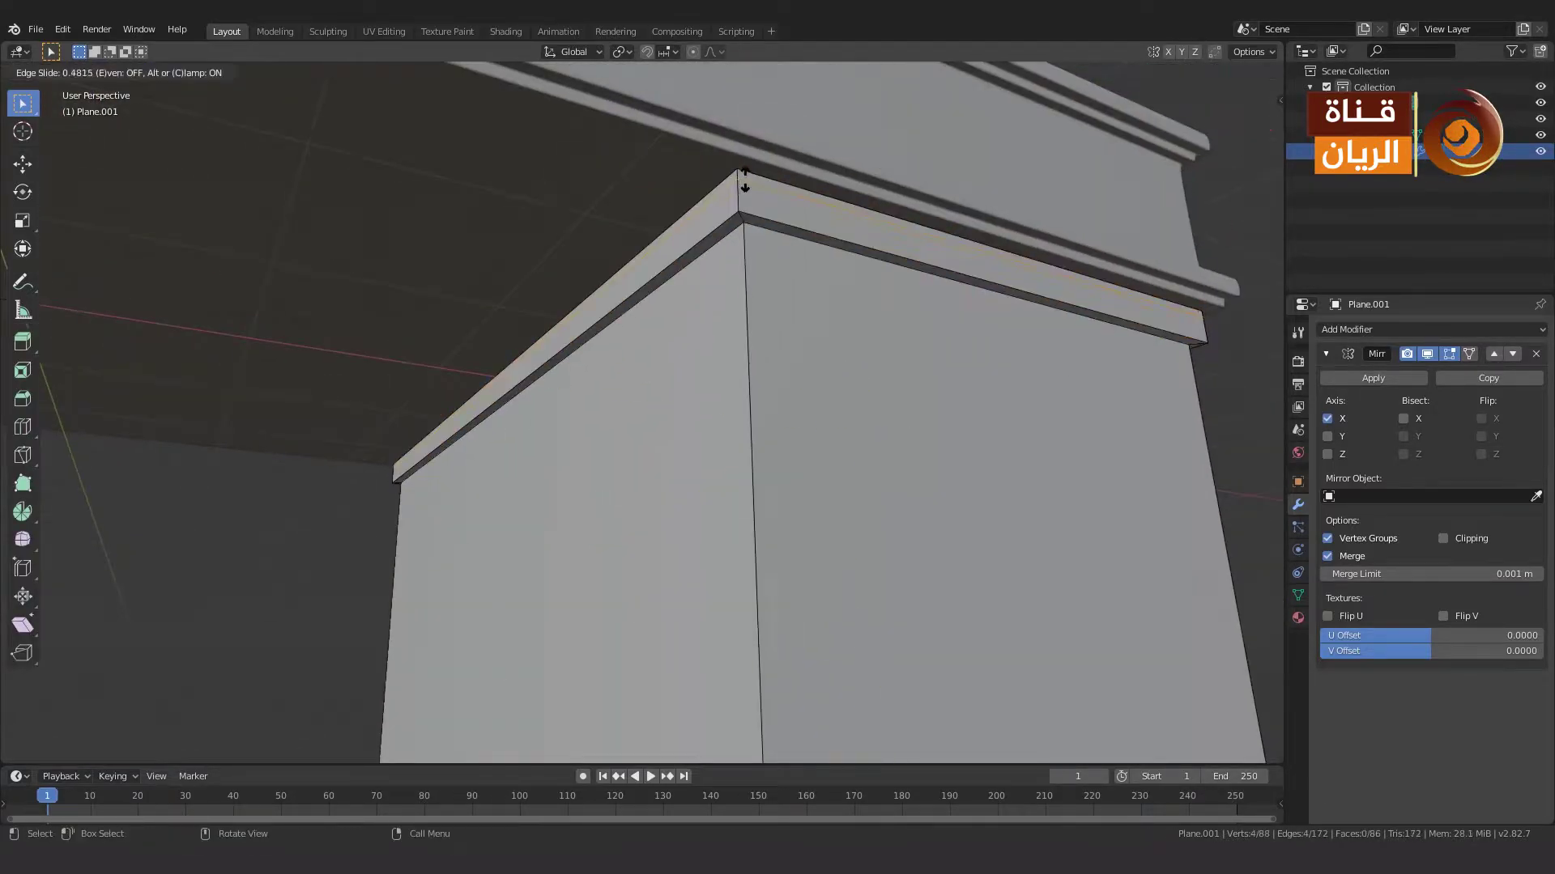
scroll(654, 252, down, 5)
key(ctrl+r)
click(617, 158)
middle_drag(617, 158, 713, 319)
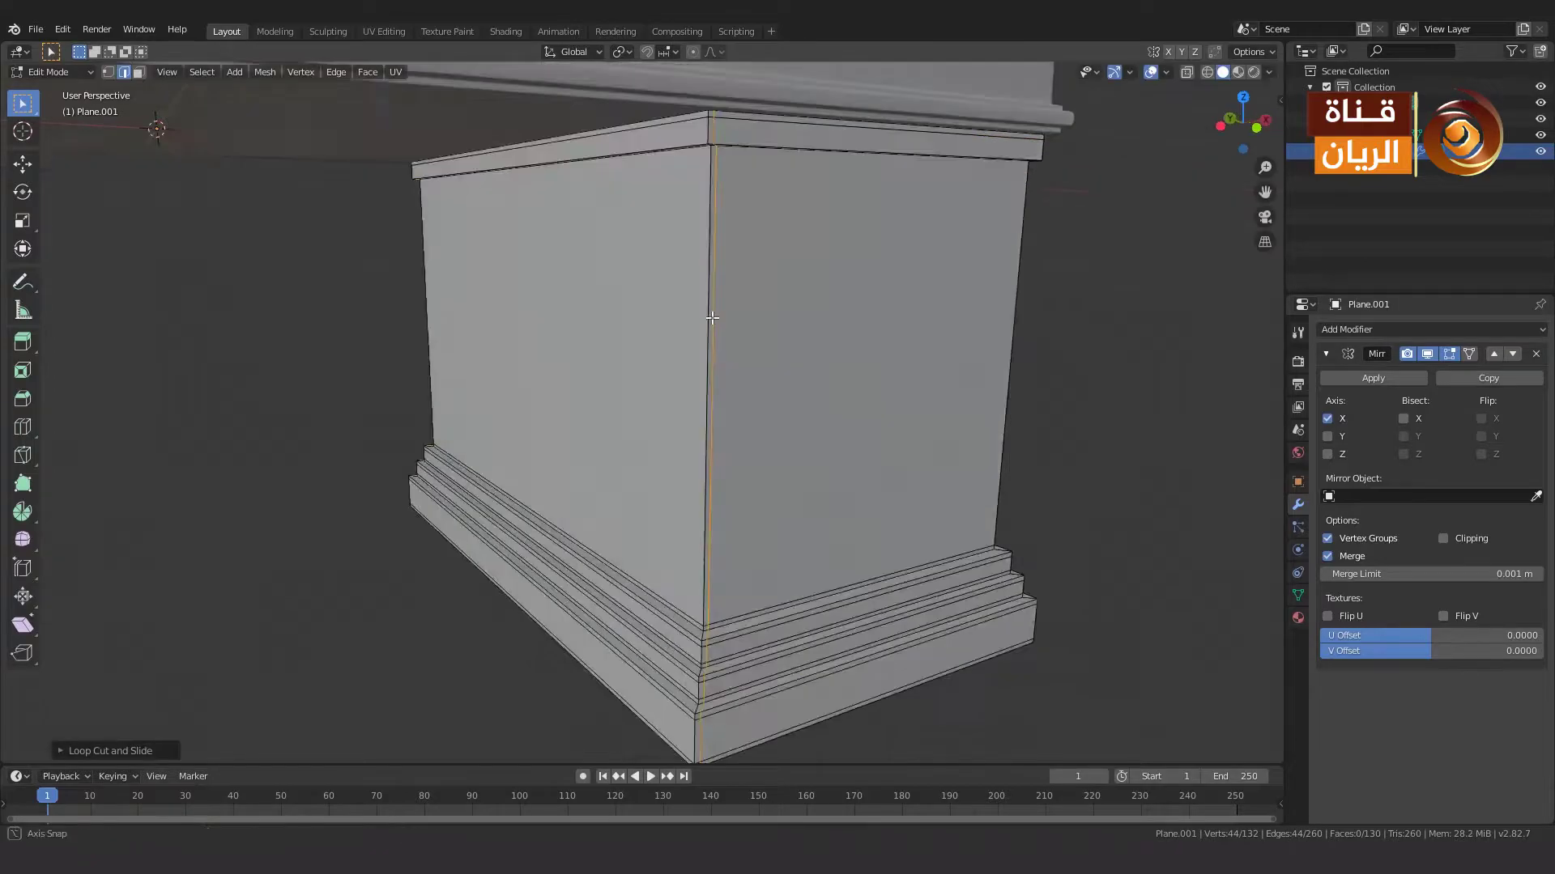
key(ctrl+r)
click(834, 182)
middle_drag(1029, 295, 728, 295)
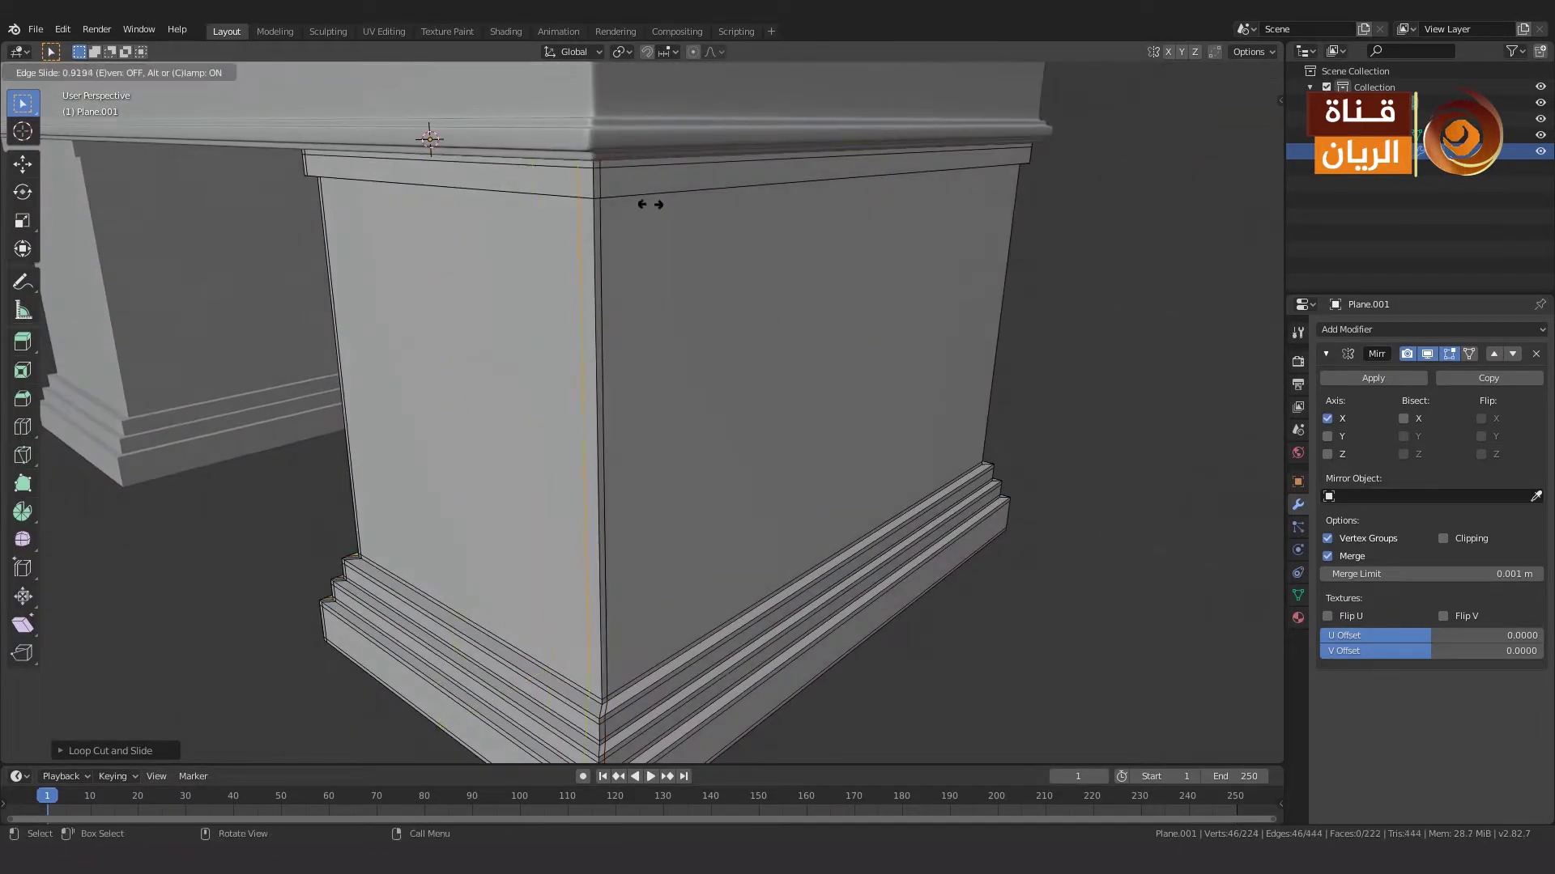
middle_drag(606, 188, 881, 162)
key(ctrl+r)
scroll(762, 172, down, 3)
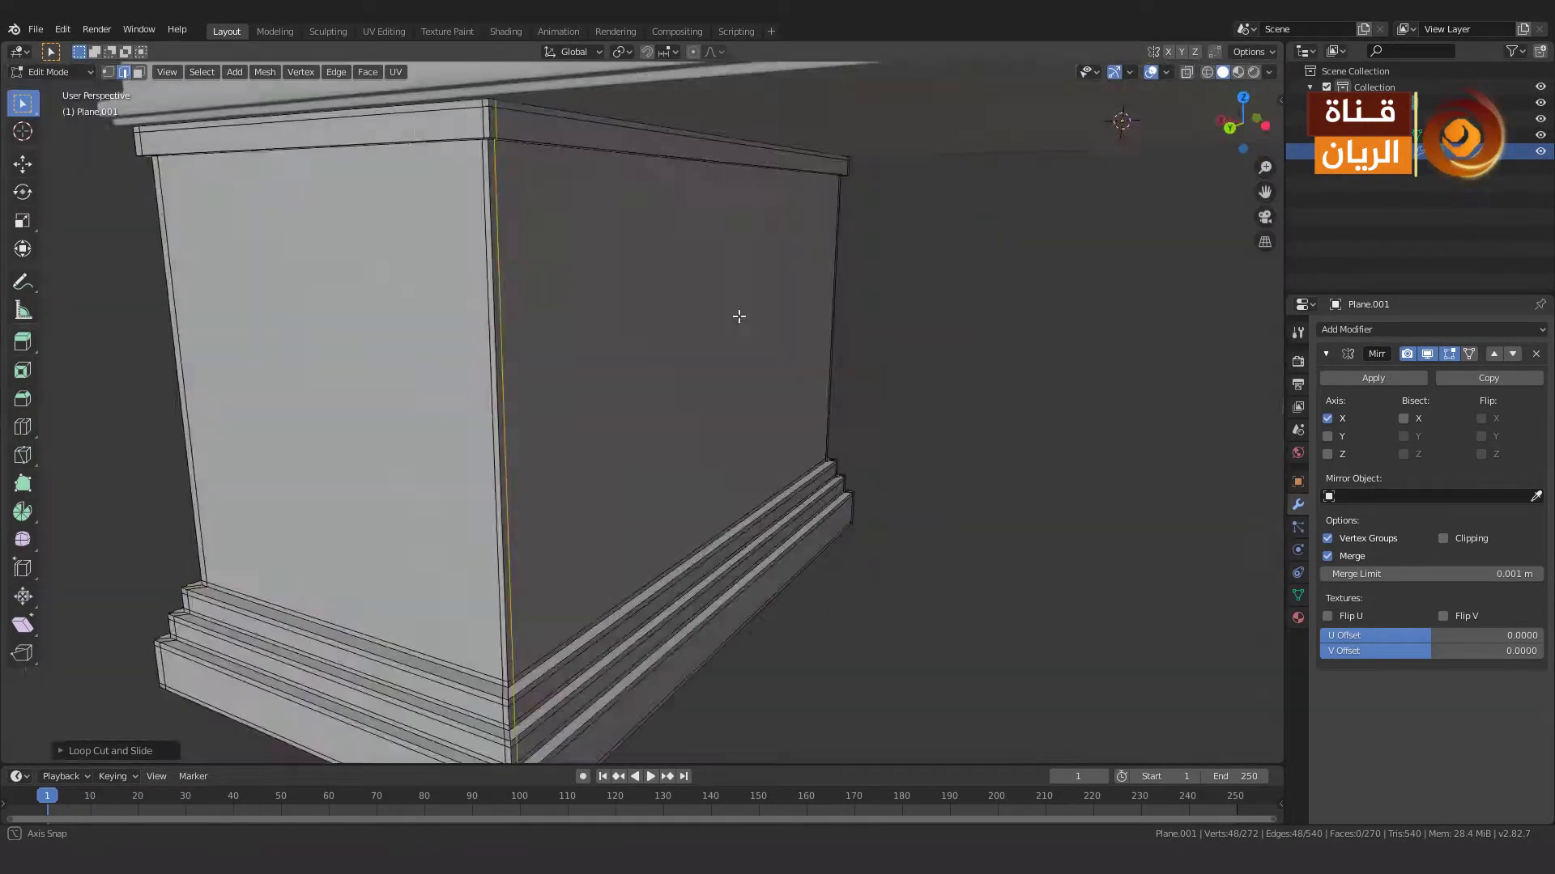
scroll(729, 344, up, 4)
Add a Bevel modifier to the legs after the Mirror modifier.
key(Tab)
click(1431, 329)
click(1428, 644)
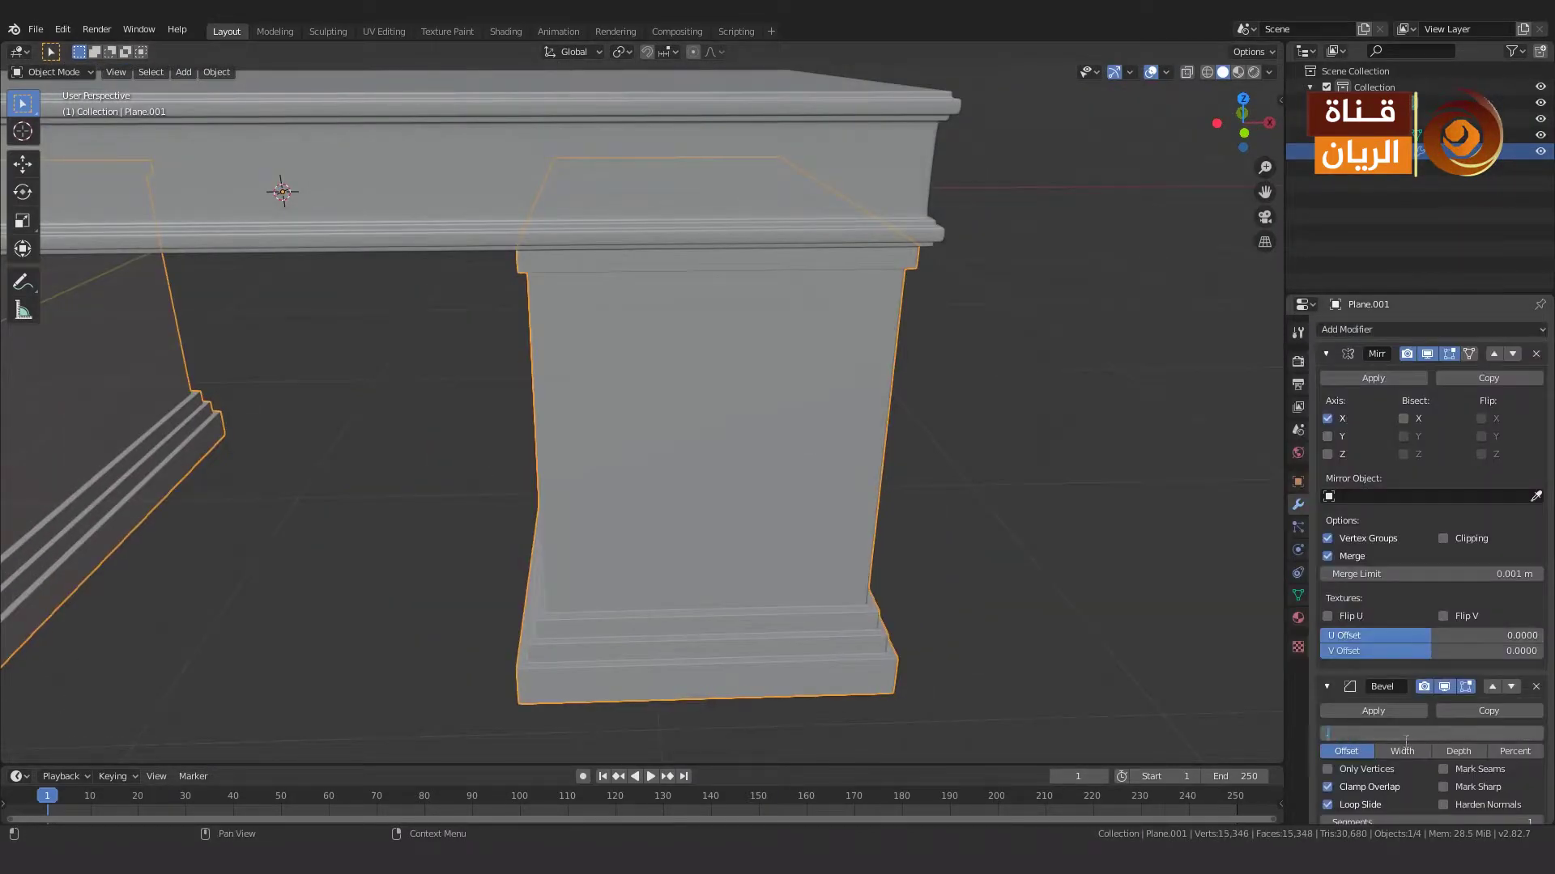
Separate a copy of the pedestal's front face into its own object.
mouse_move(941, 624)
middle_down()
mouse_move(944, 583)
mouse_move(807, 601)
middle_up()
scroll(897, 539, down, 3)
key(Tab)
scroll(726, 581, up, 3)
key(3)
click(656, 540)
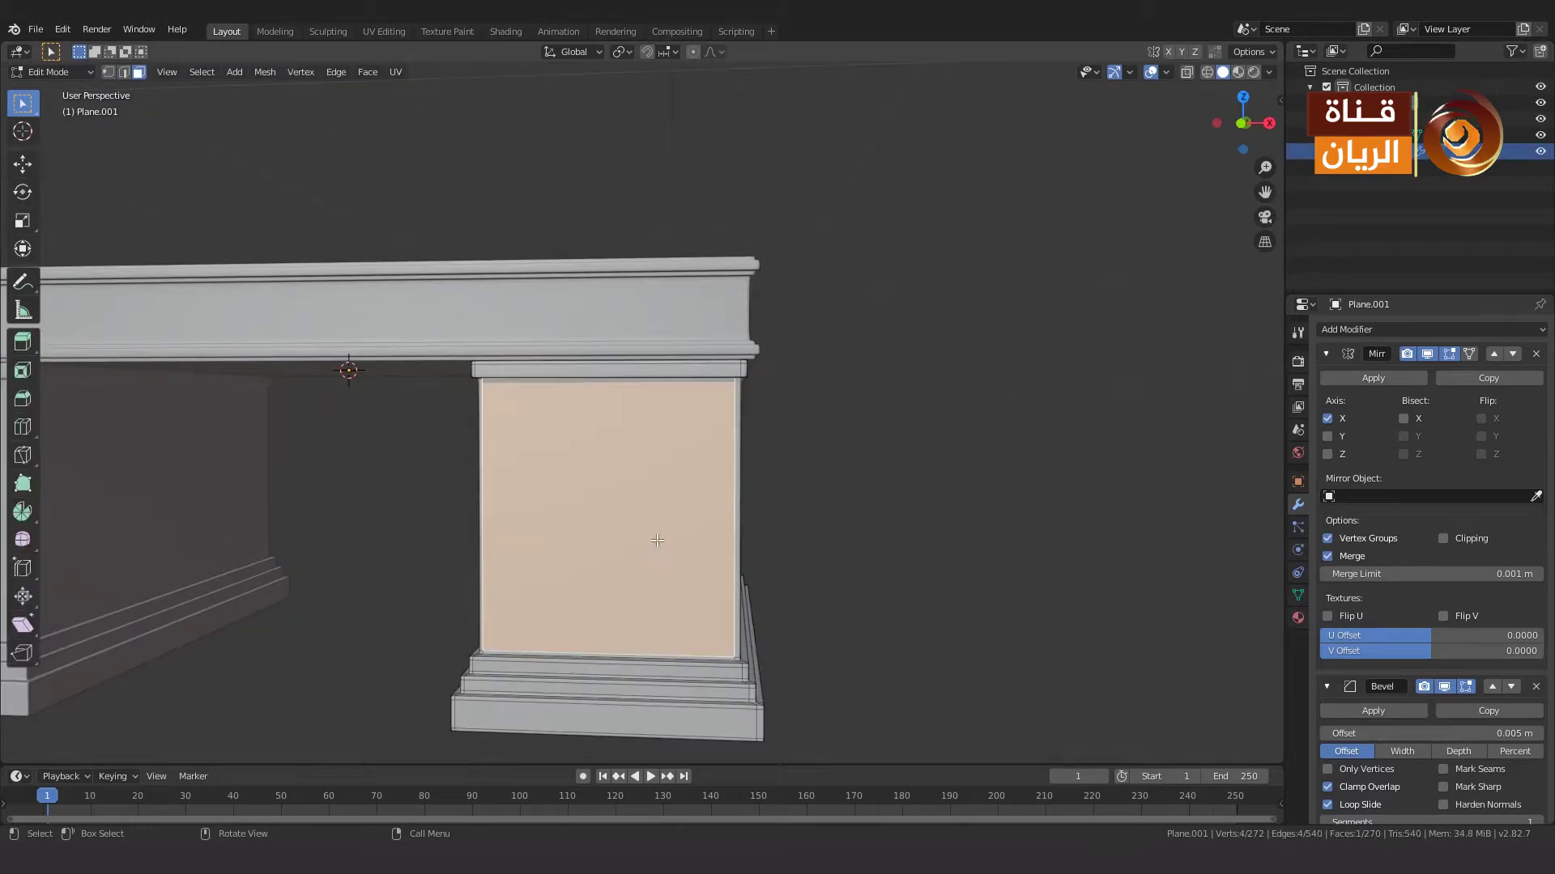
key(p)
key(Tab)
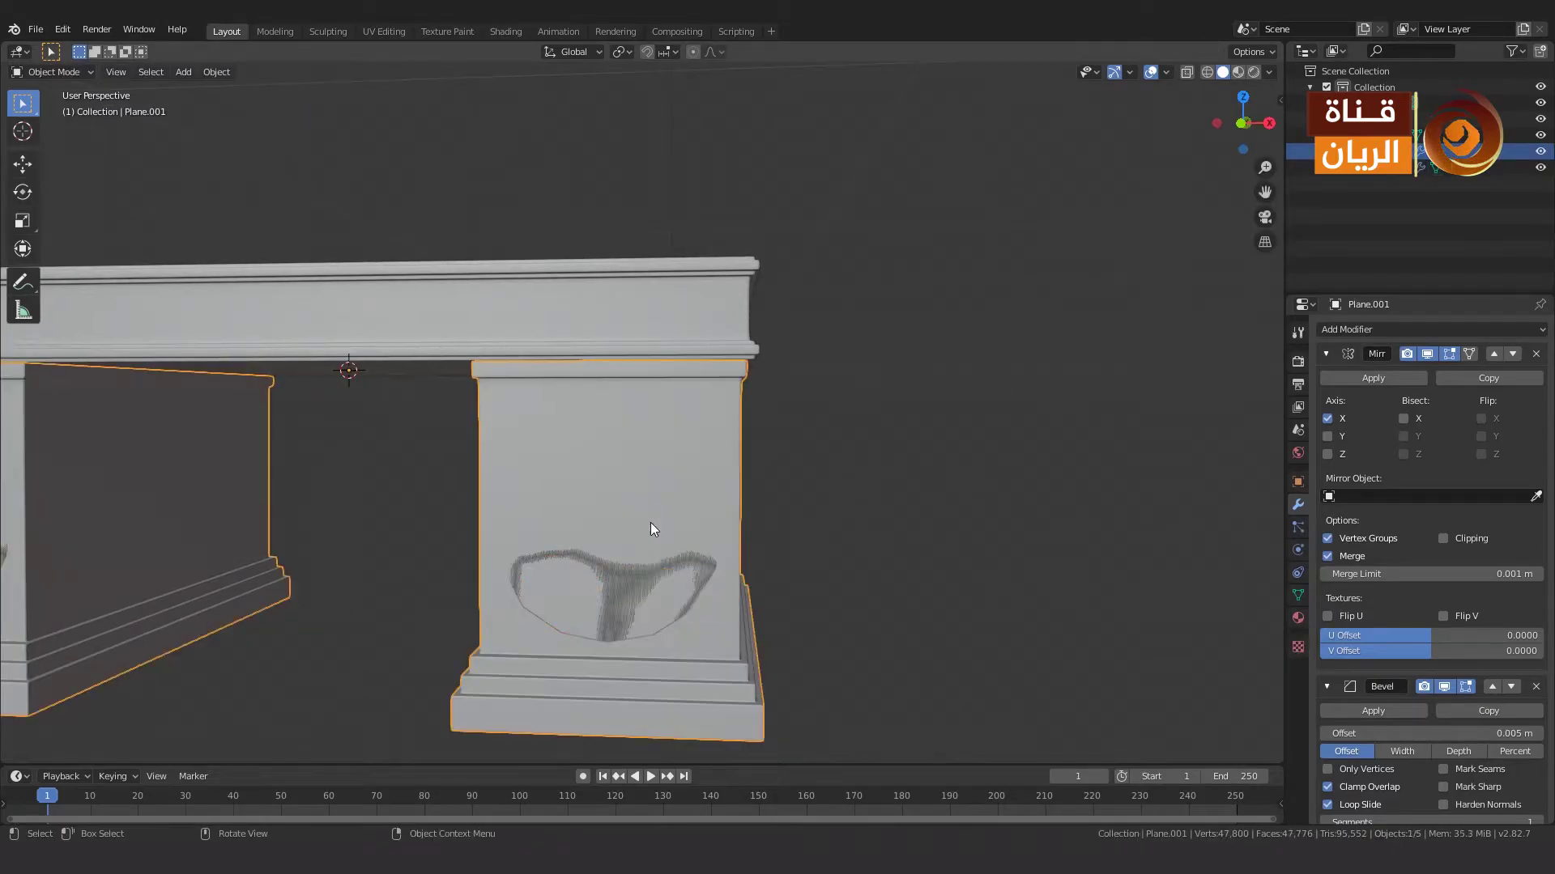
Scale the new panel down along Z and move it up the pedestal front.
click(1374, 167)
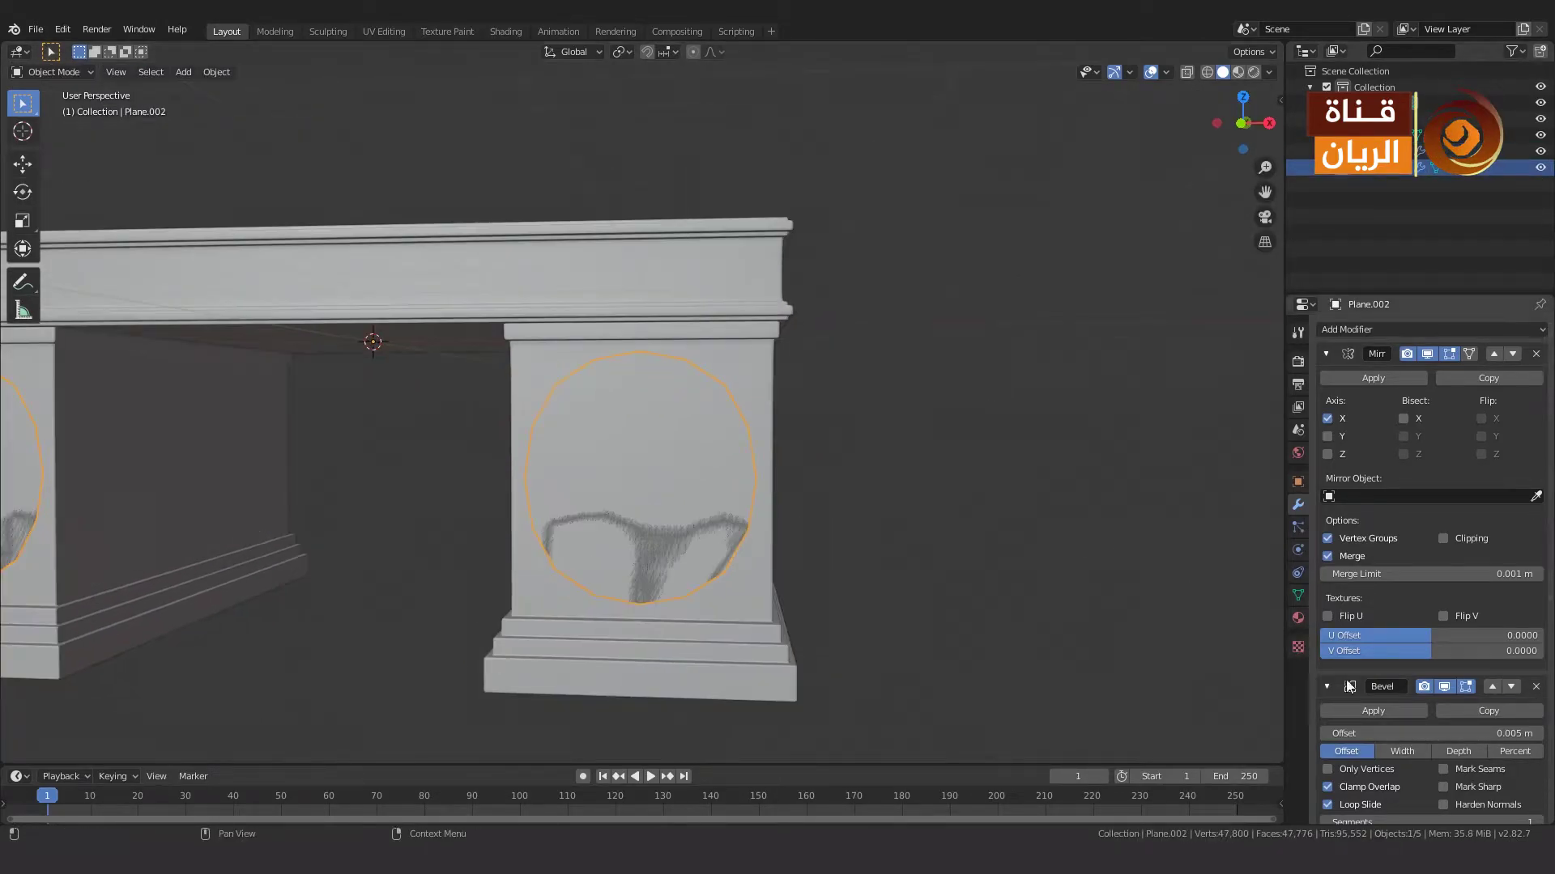
scroll(899, 357, up, 4)
key(s)
key(z)
click(899, 356)
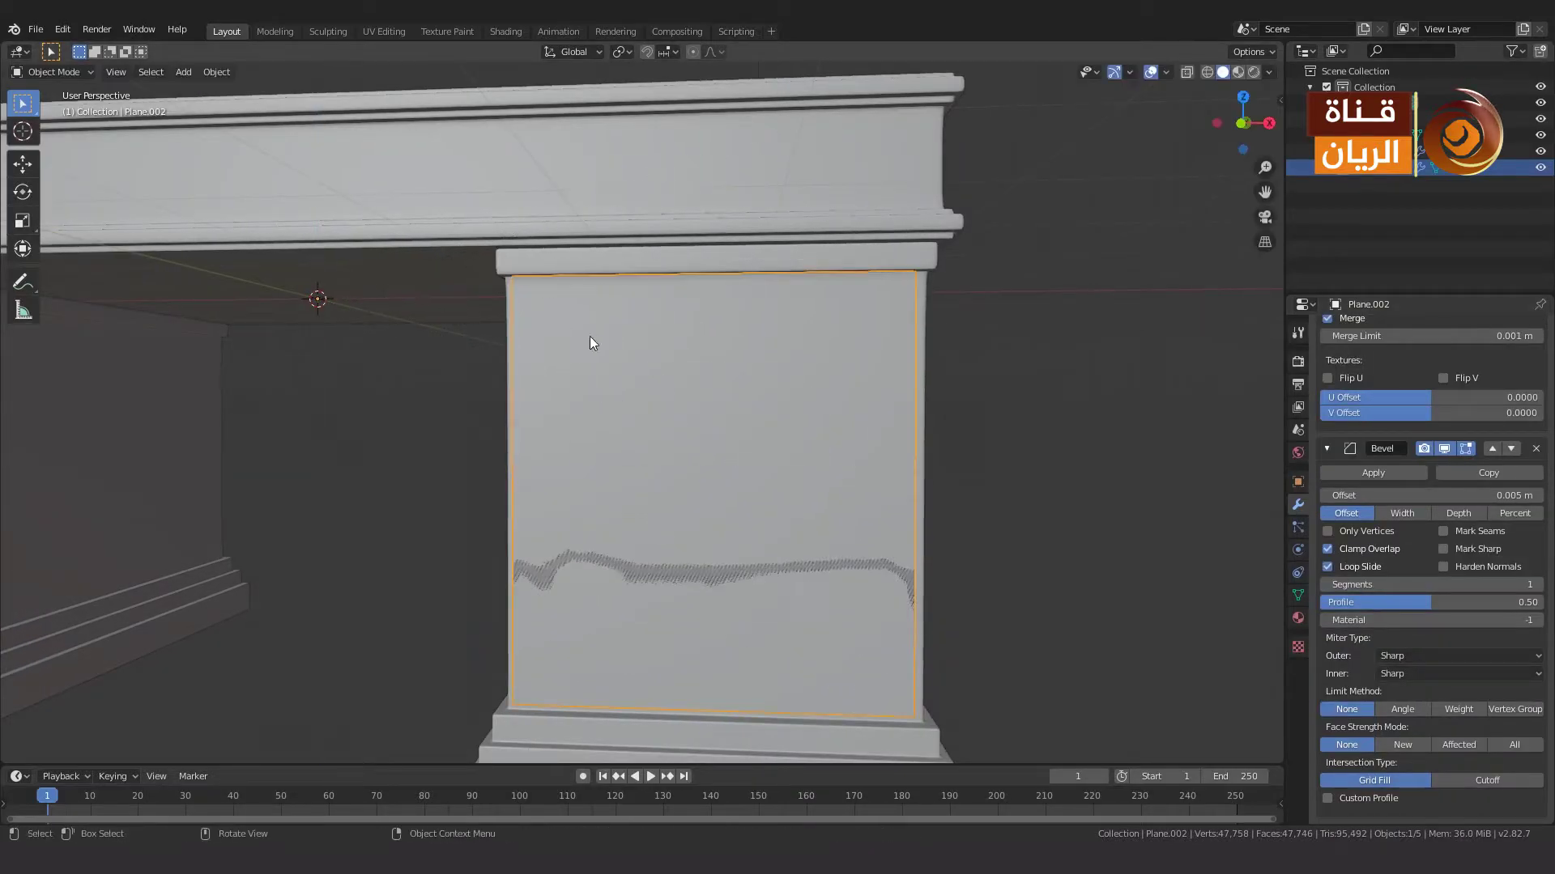
scroll(510, 373, down, 5)
key(KP_1)
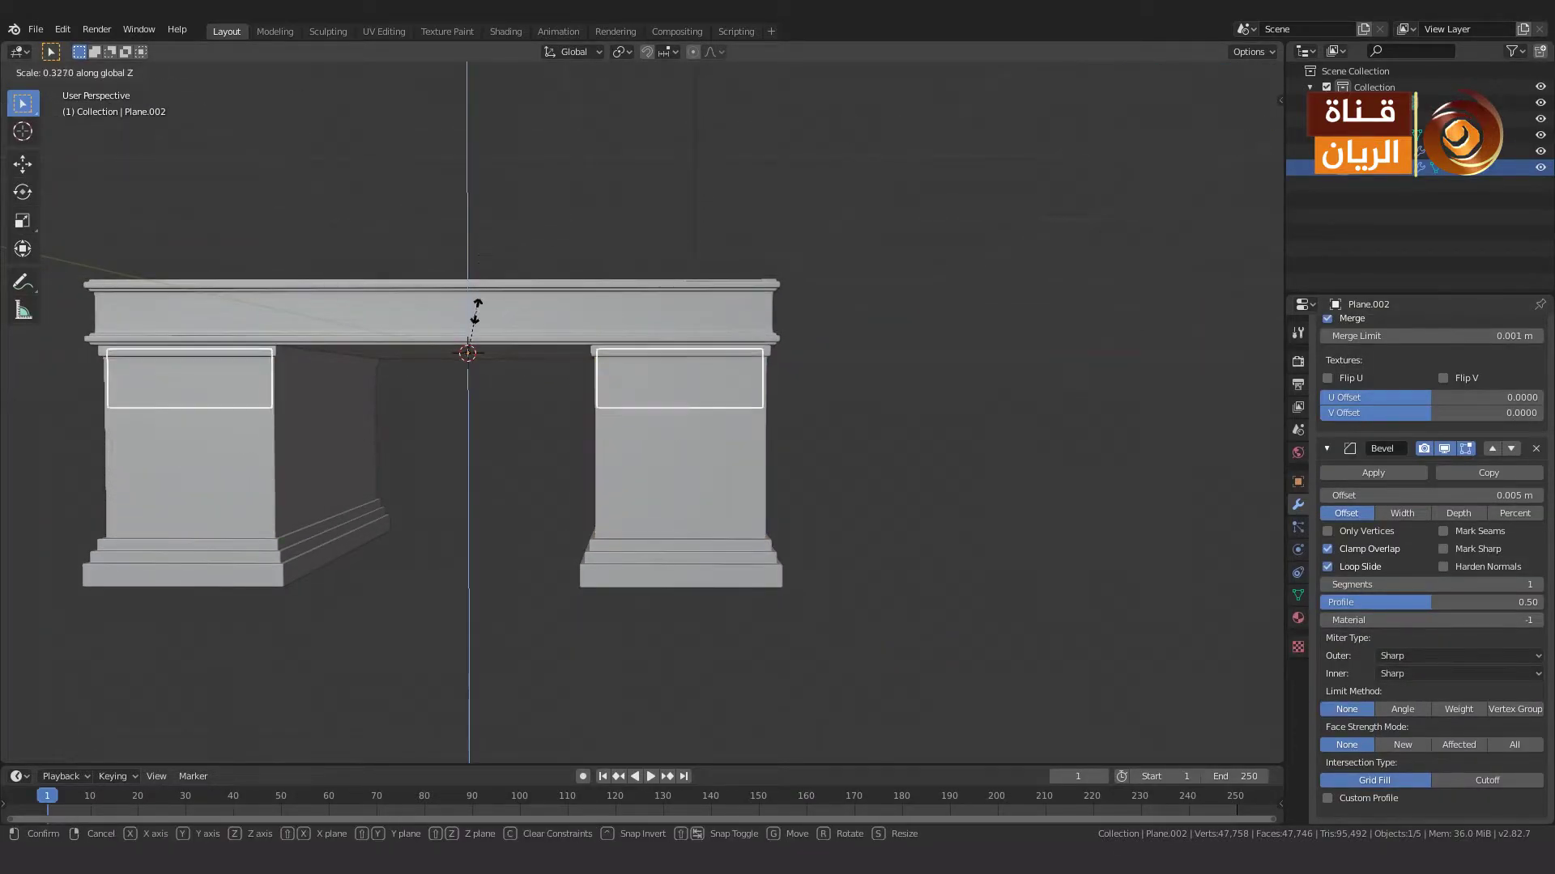
key(g)
click(689, 389)
scroll(649, 416, up, 5)
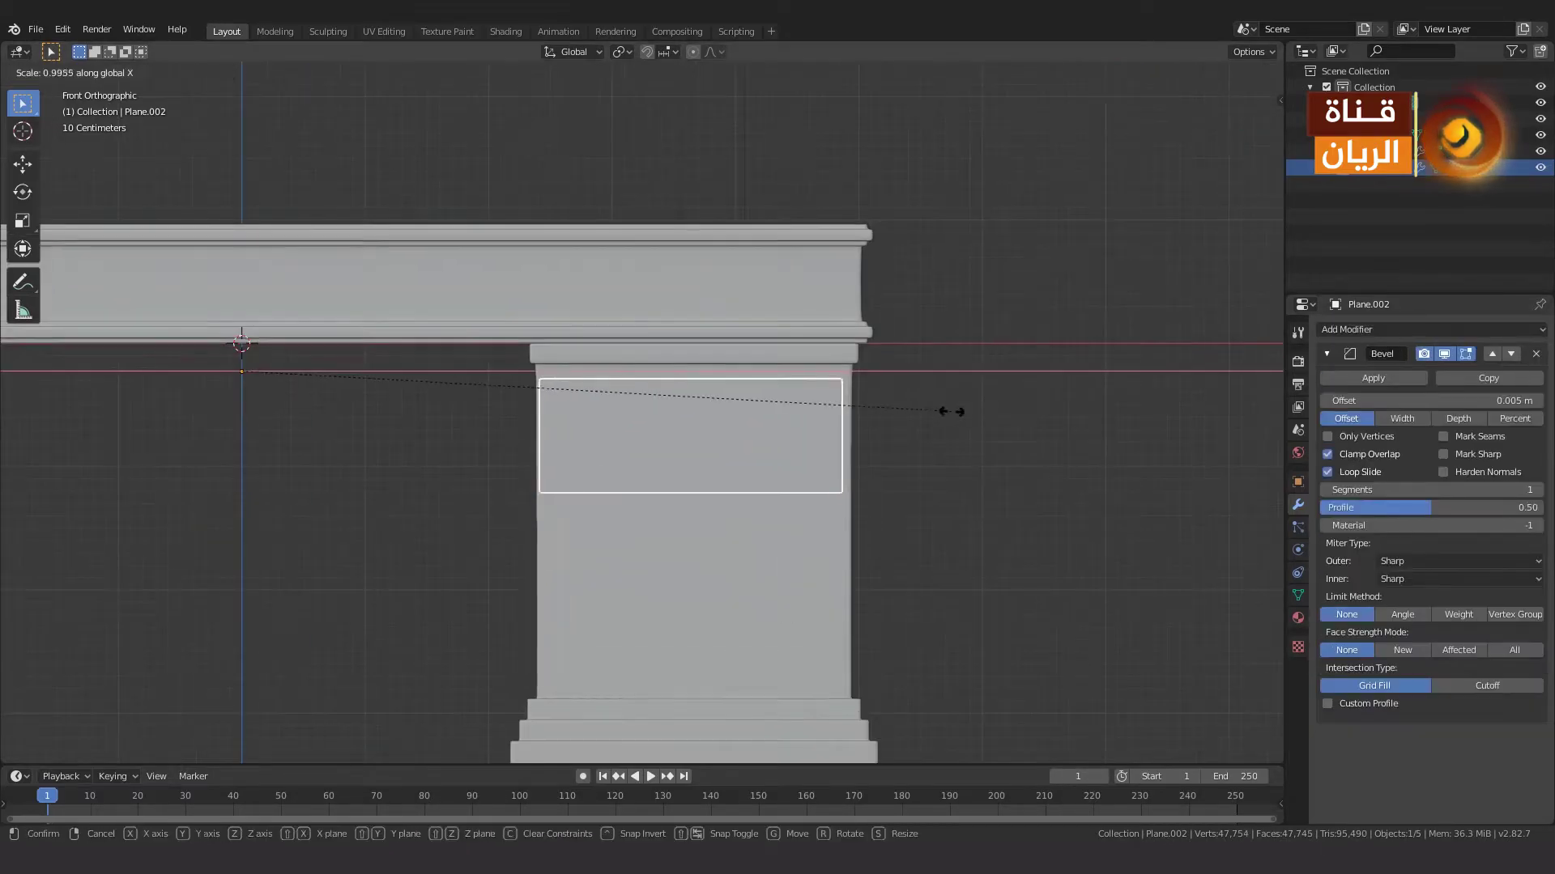
Set the panel's origin to its geometry and begin scaling it along X.
click(217, 72)
click(453, 142)
key(s)
key(x)
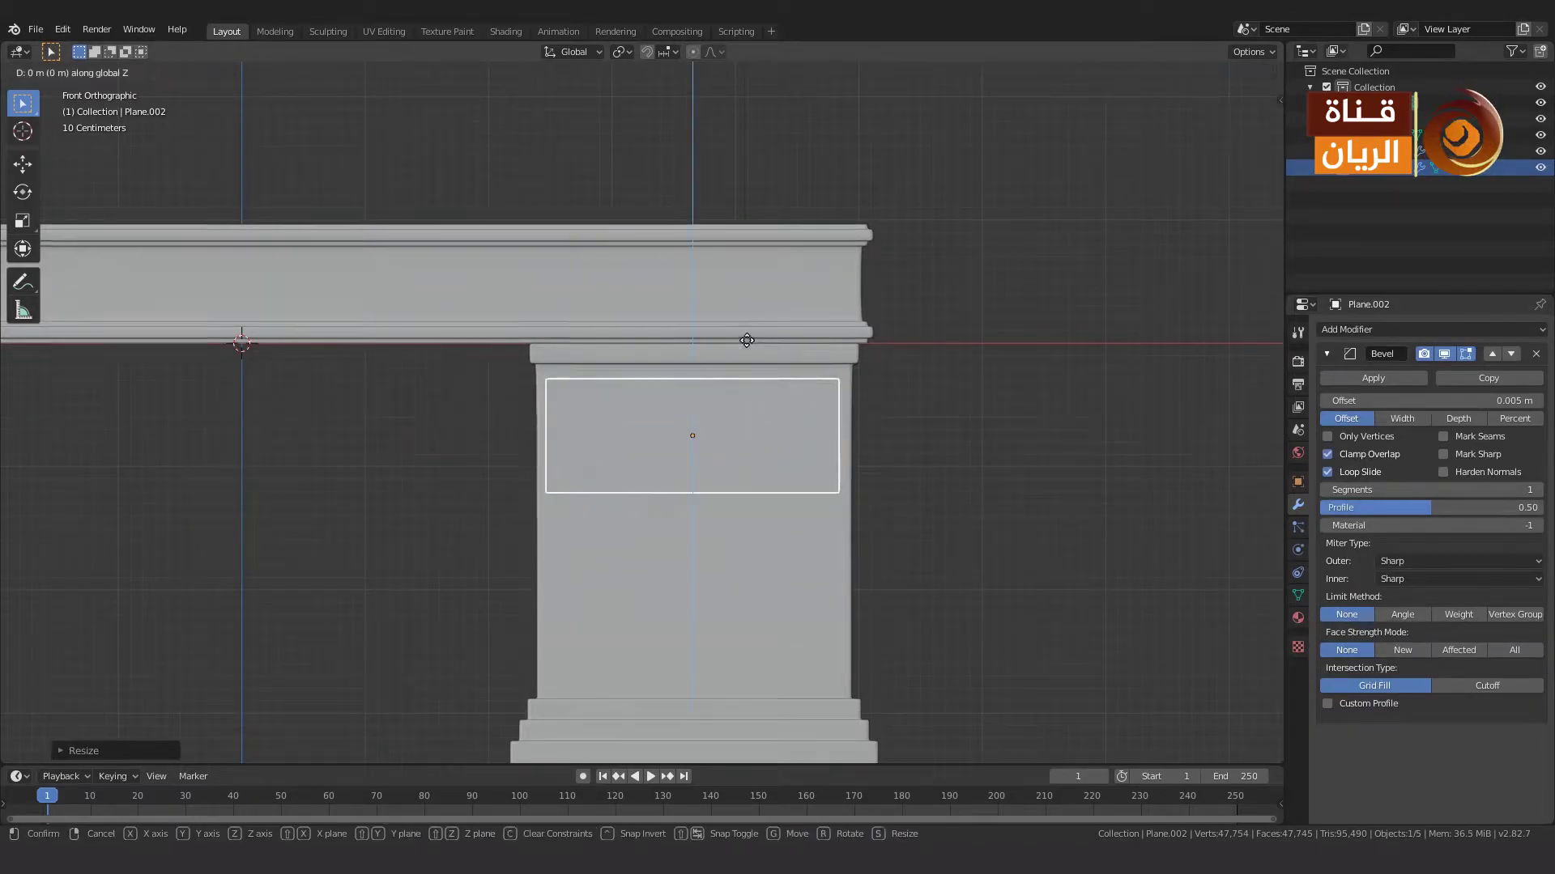
Confirm the panel's width adjustment along X.
mouse_move(729, 567)
middle_down()
mouse_move(771, 546)
mouse_move(852, 577)
middle_up()
key(ctrl+z)
click(843, 570)
mouse_move(764, 515)
middle_down()
mouse_move(837, 573)
mouse_move(811, 604)
middle_up()
key(a)
Extrude the panel for thickness, inset the front face, and extrude it into a recess.
key(Tab)
key(a)
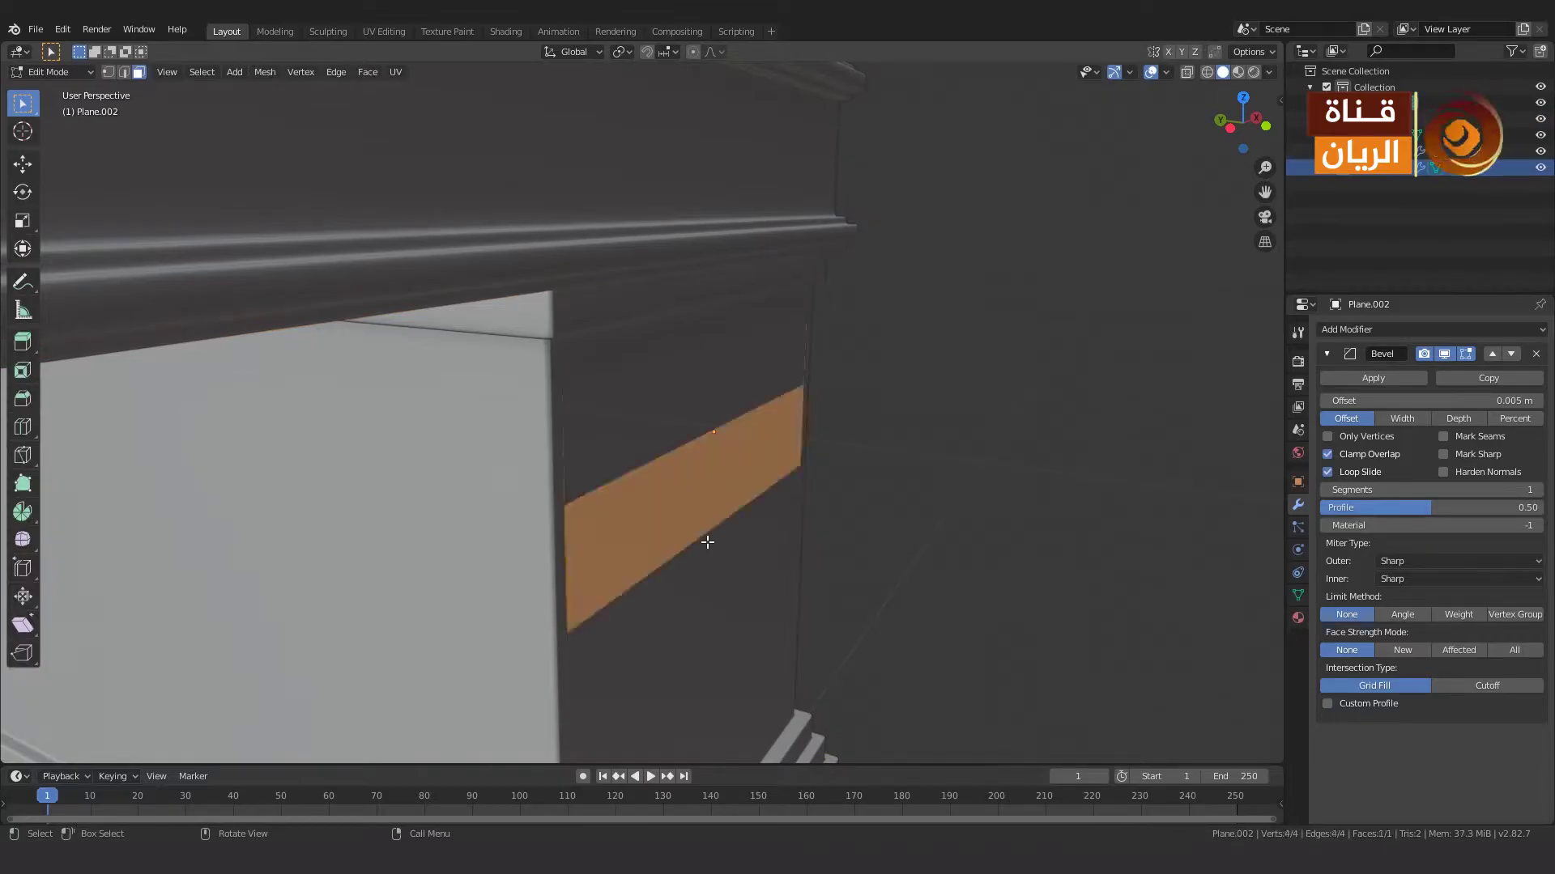
key(e)
click(727, 547)
middle_drag(727, 547, 907, 543)
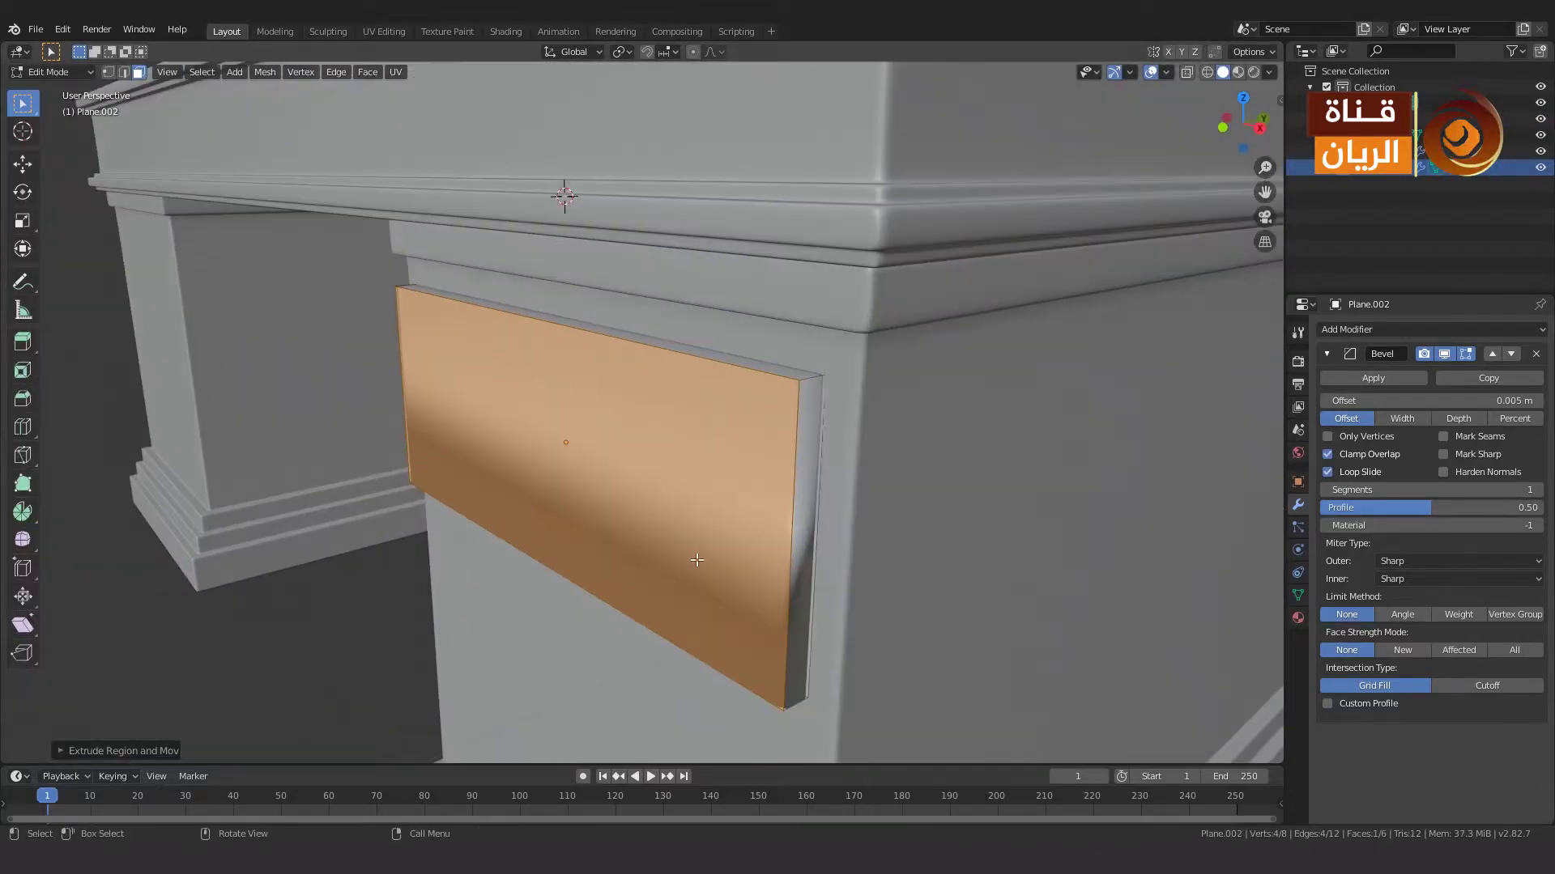
key(s)
click(843, 374)
mouse_move(842, 374)
middle_down()
mouse_move(766, 481)
mouse_move(802, 484)
middle_up()
key(e)
click(766, 481)
key(Tab)
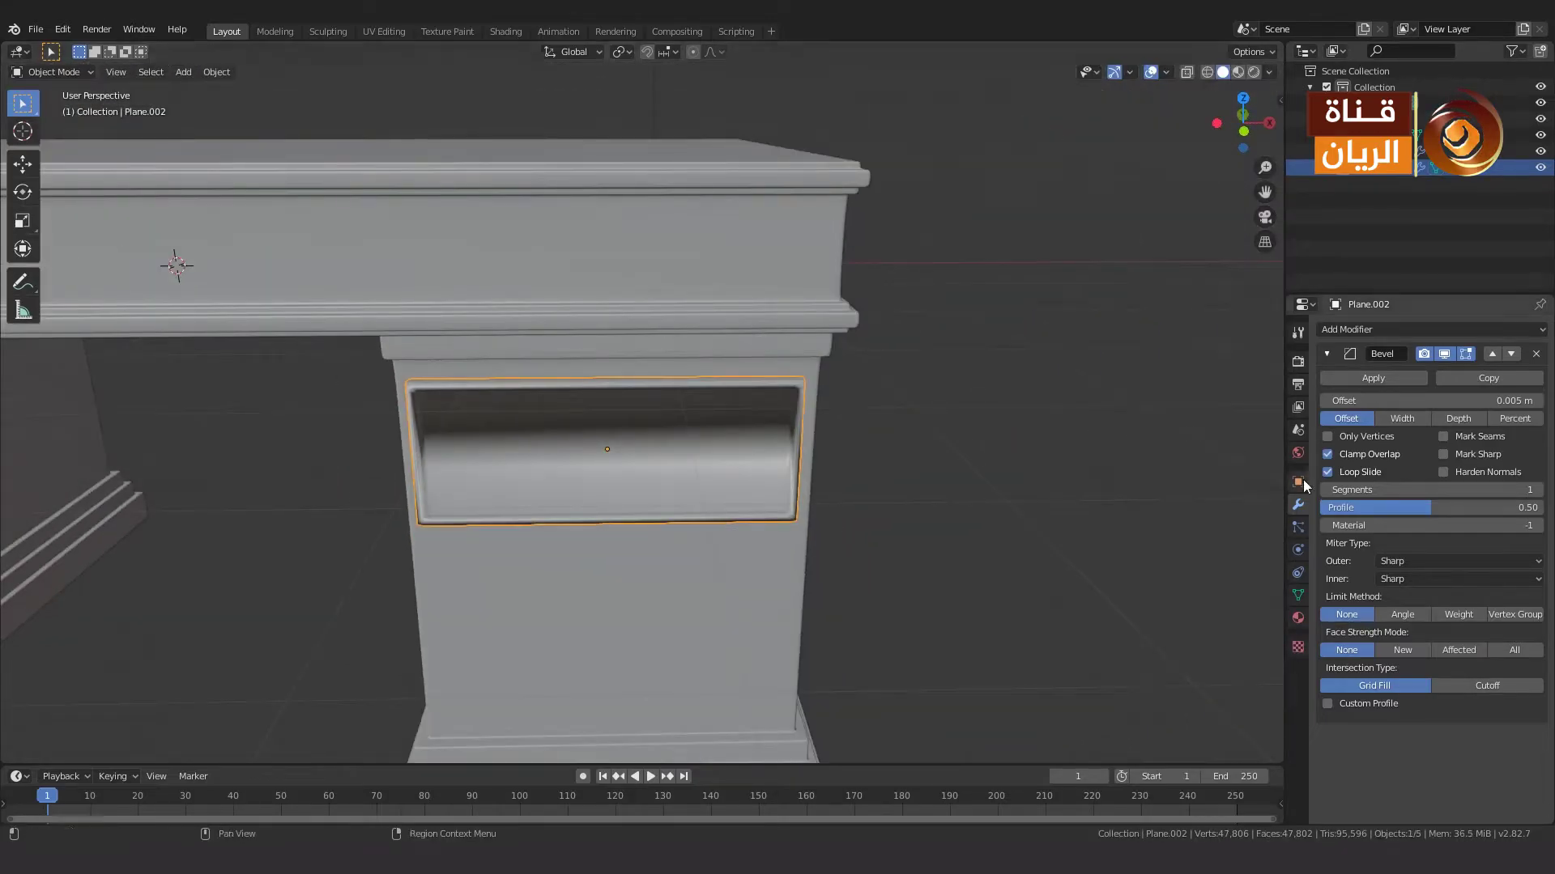
Add a support loop cut slid toward the panel's edge.
key(Tab)
scroll(1047, 415, up, 4)
key(ctrl+r)
click(842, 397)
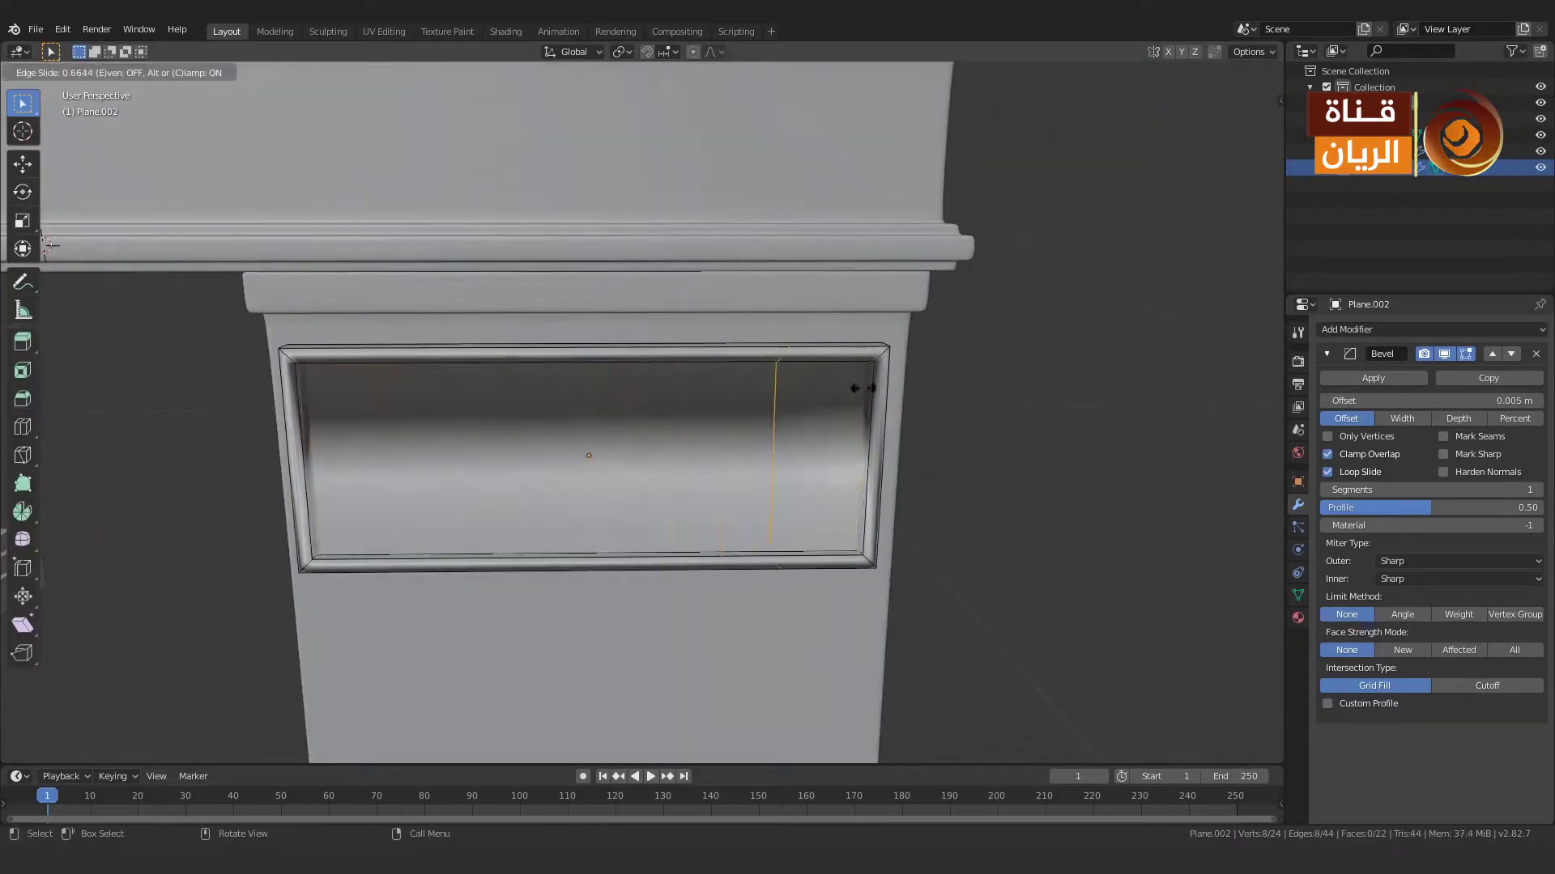
drag(610, 374, 328, 412)
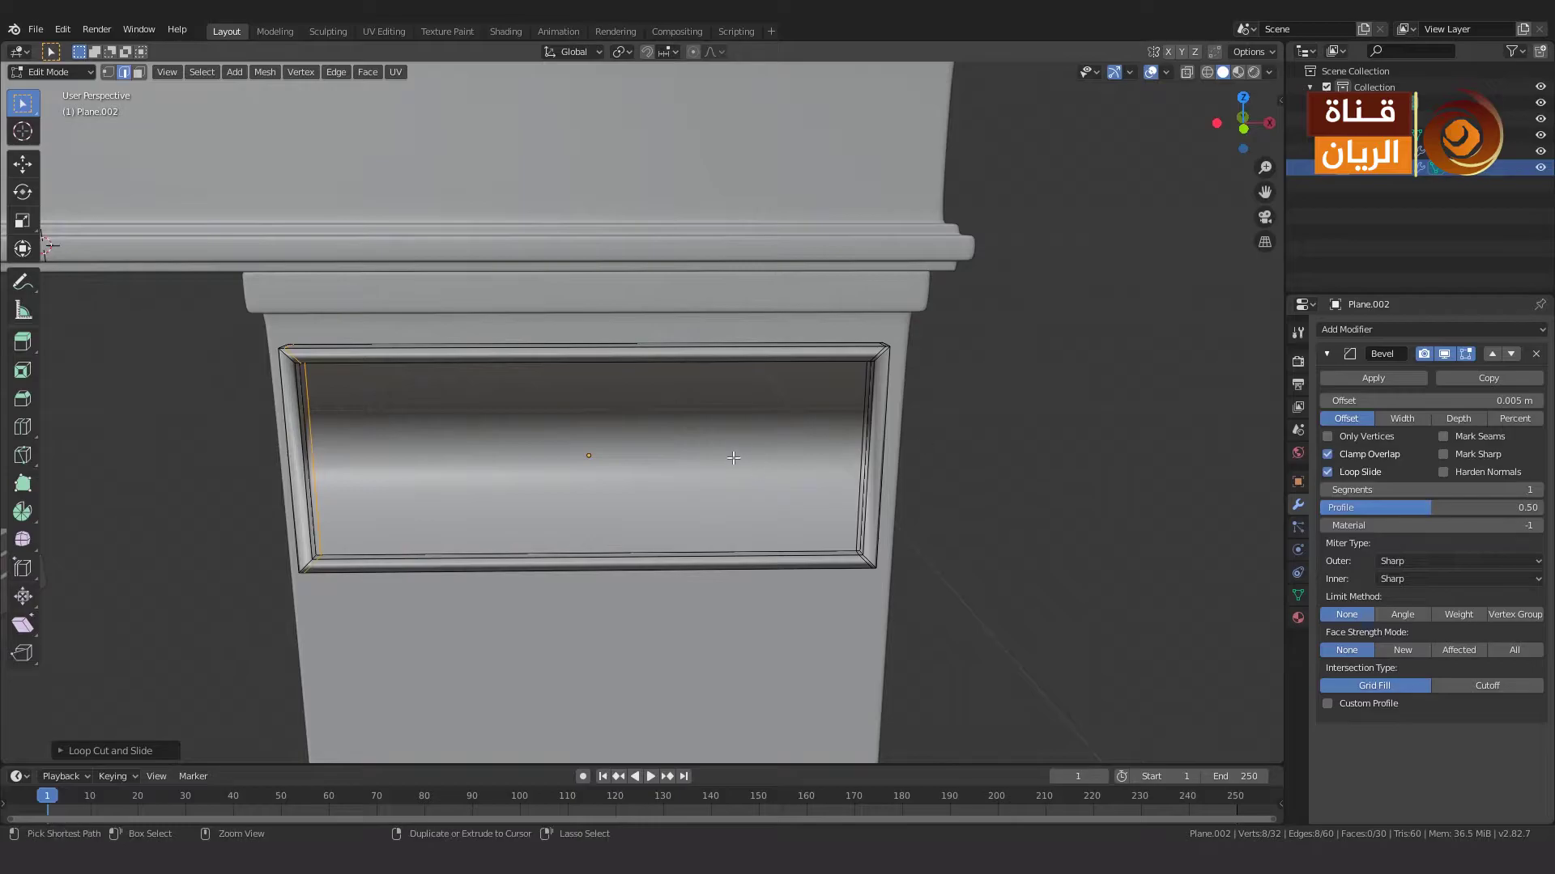
Add Subdivision Surface smoothing to the panel with Ctrl+1 and check the front view.
key(Tab)
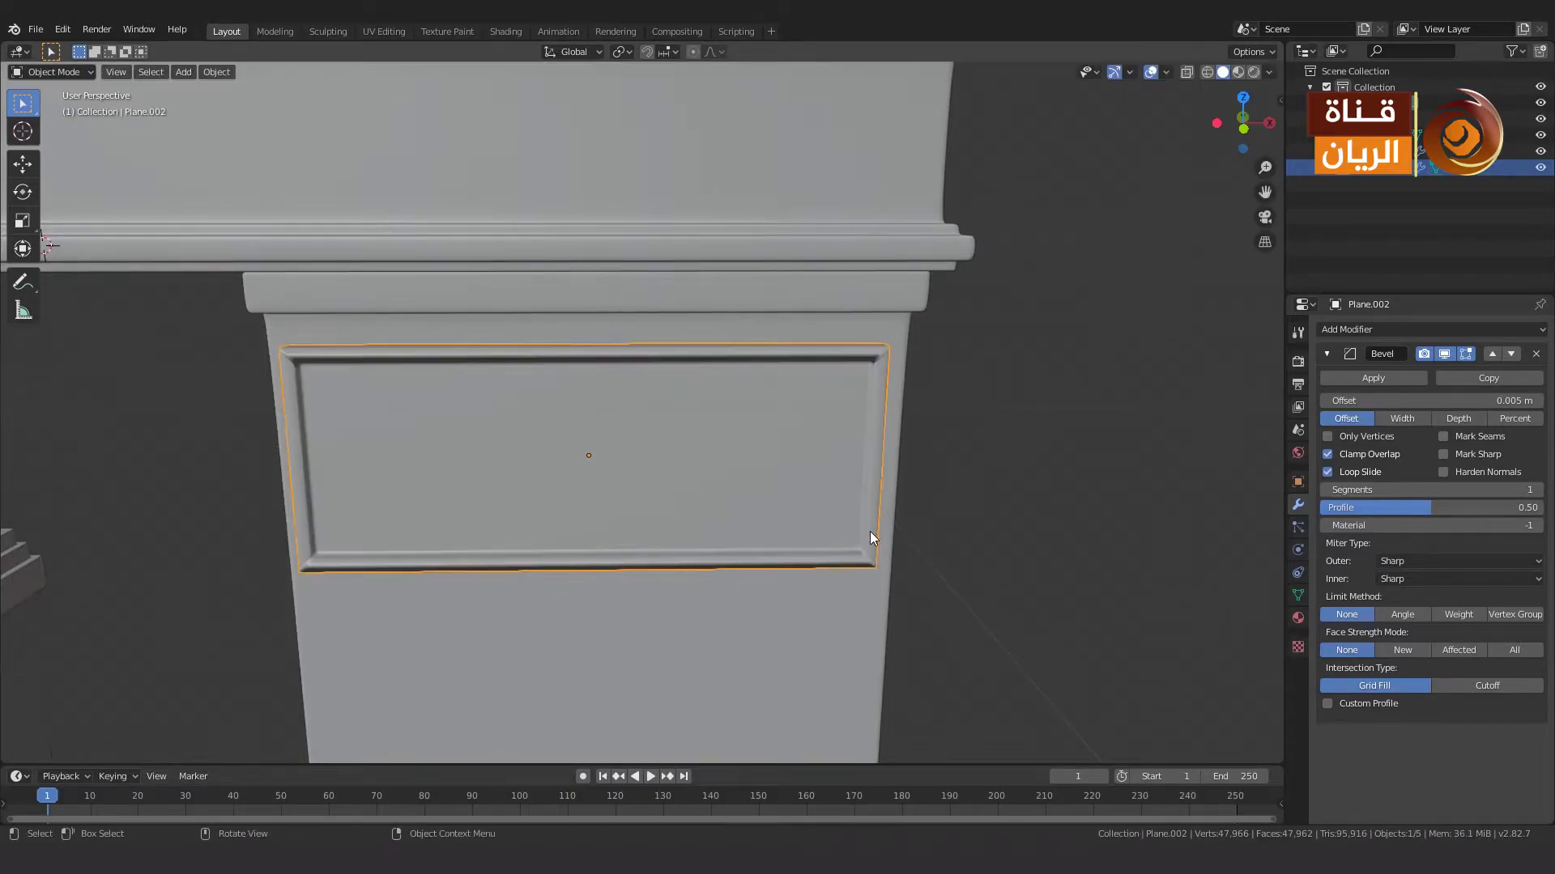
key(ctrl+1)
scroll(858, 540, down, 4)
middle_drag(712, 453, 688, 473)
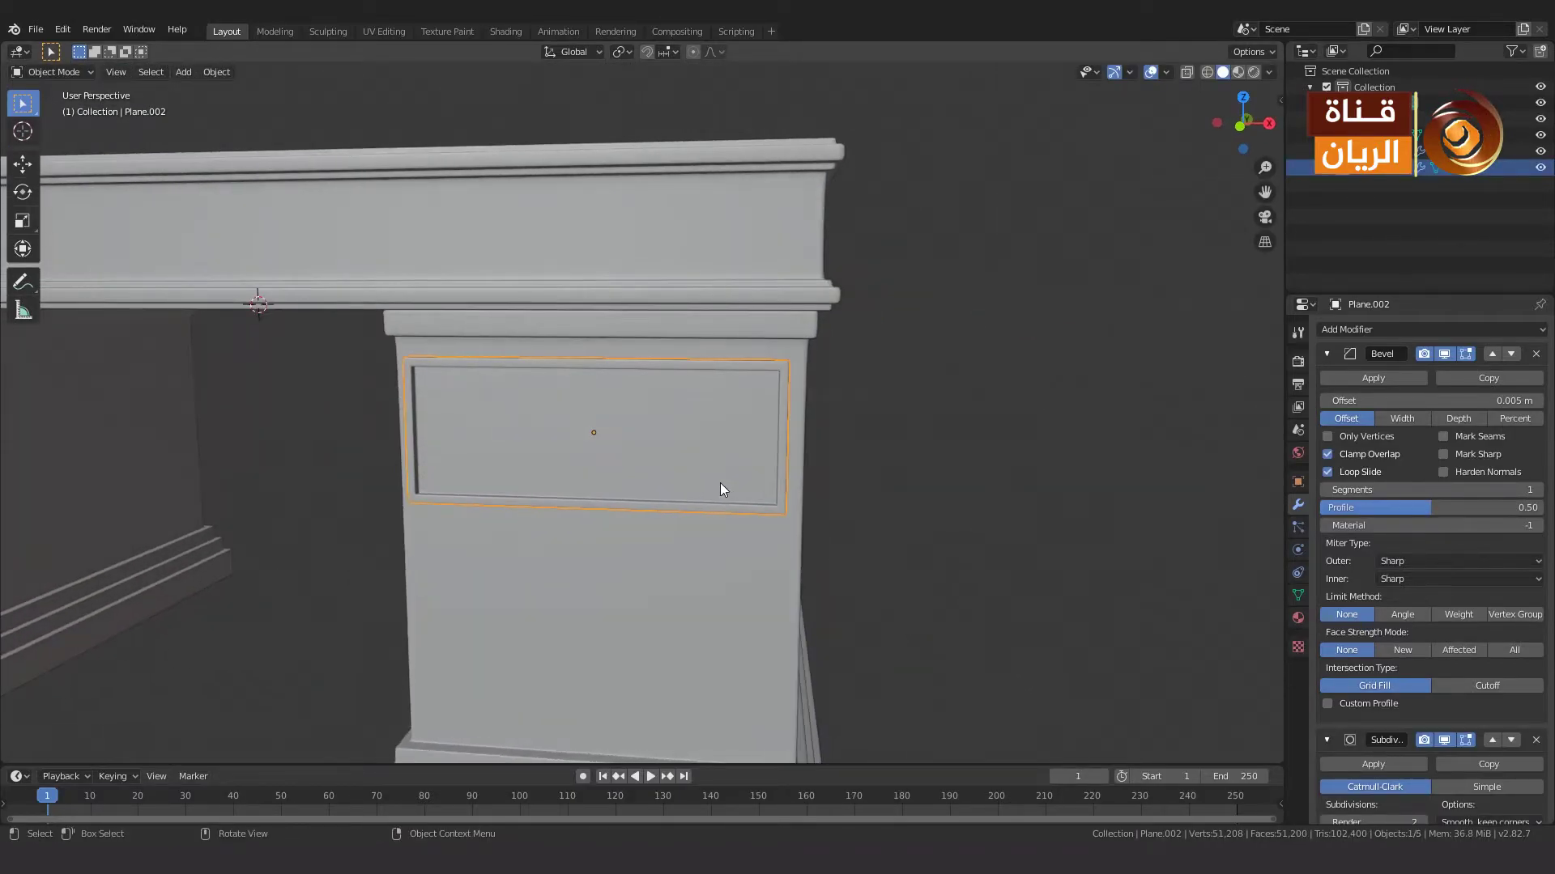
key(KP_1)
Add an Array modifier to the drawer panel with 3 copies and a -1.130 vertical offset.
click(1431, 330)
click(1218, 362)
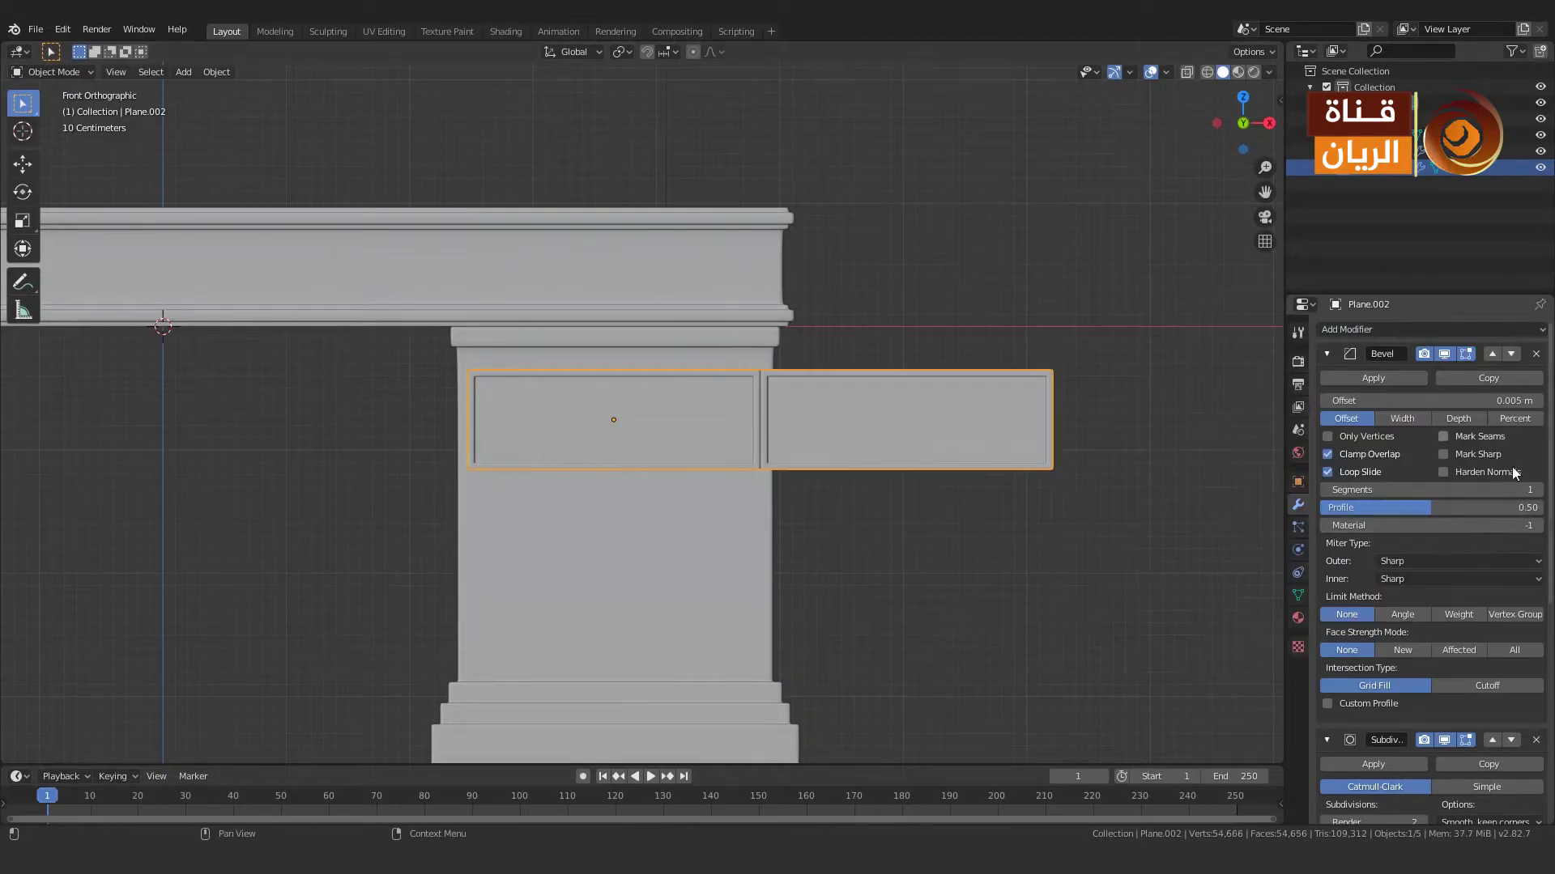
scroll(1494, 689, down, 10)
text(0)
click(1490, 642)
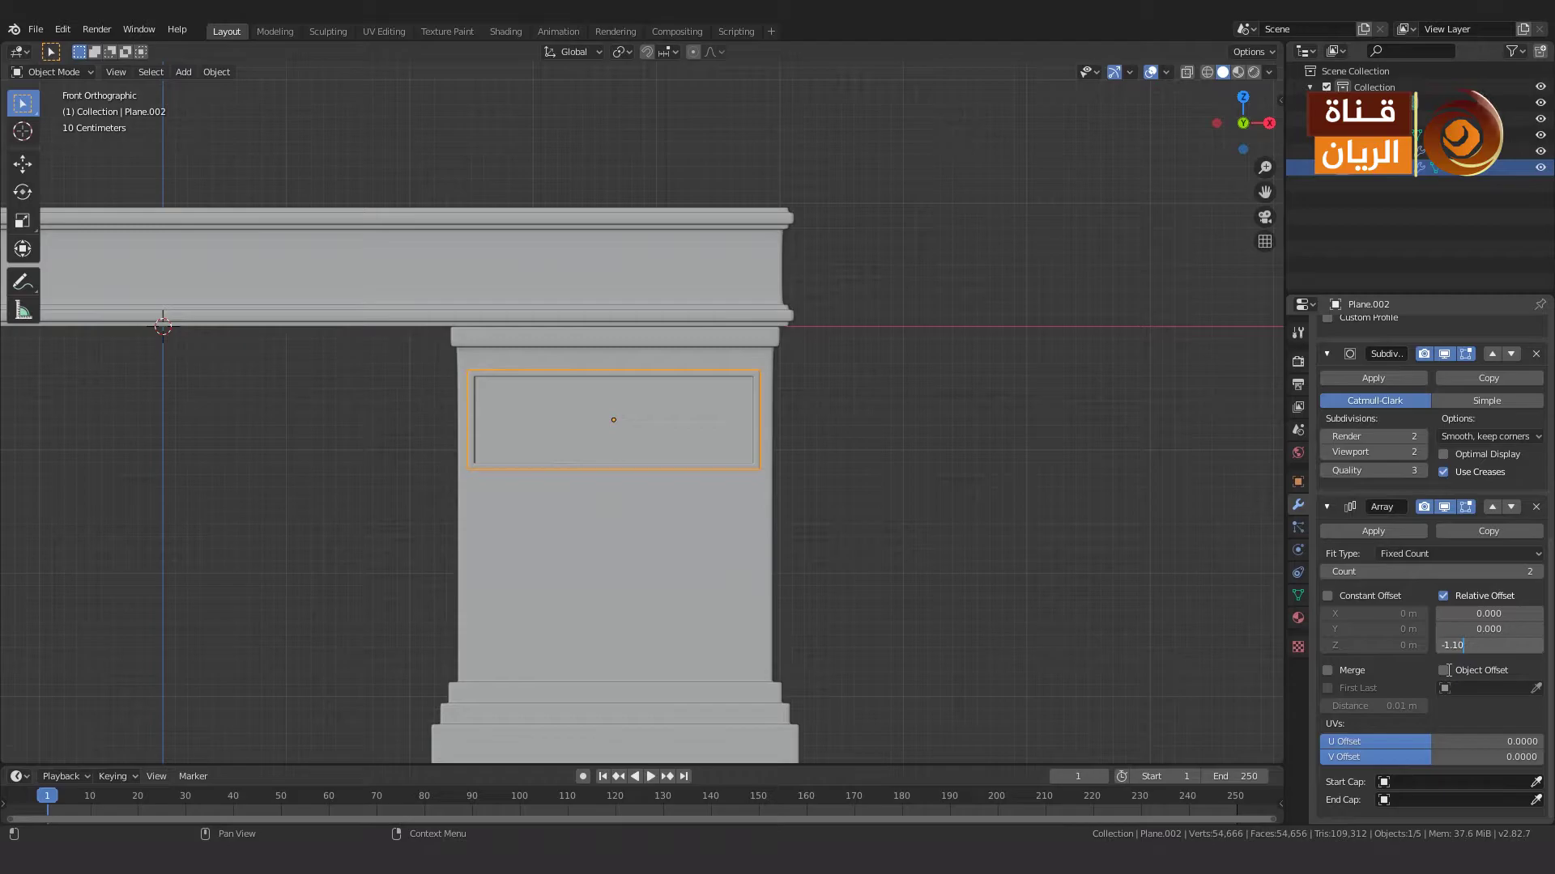
key(Return)
scroll(819, 573, up, 1)
click(1536, 571)
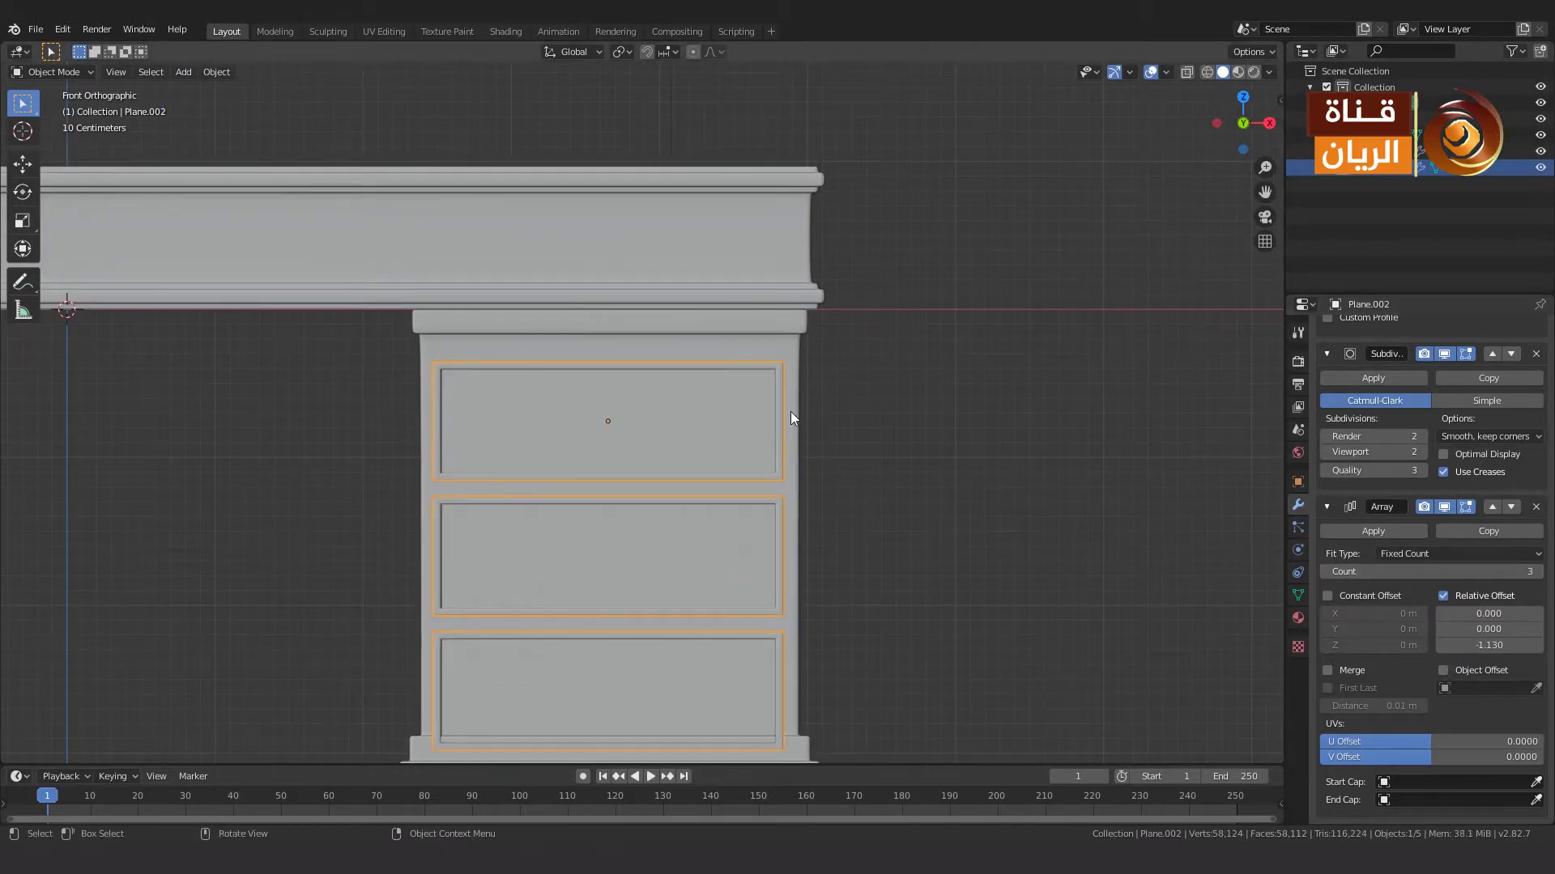
Scale the drawer stack along Z and move it vertically to fit the pedestal.
key(s)
key(z)
click(828, 430)
key(g)
key(z)
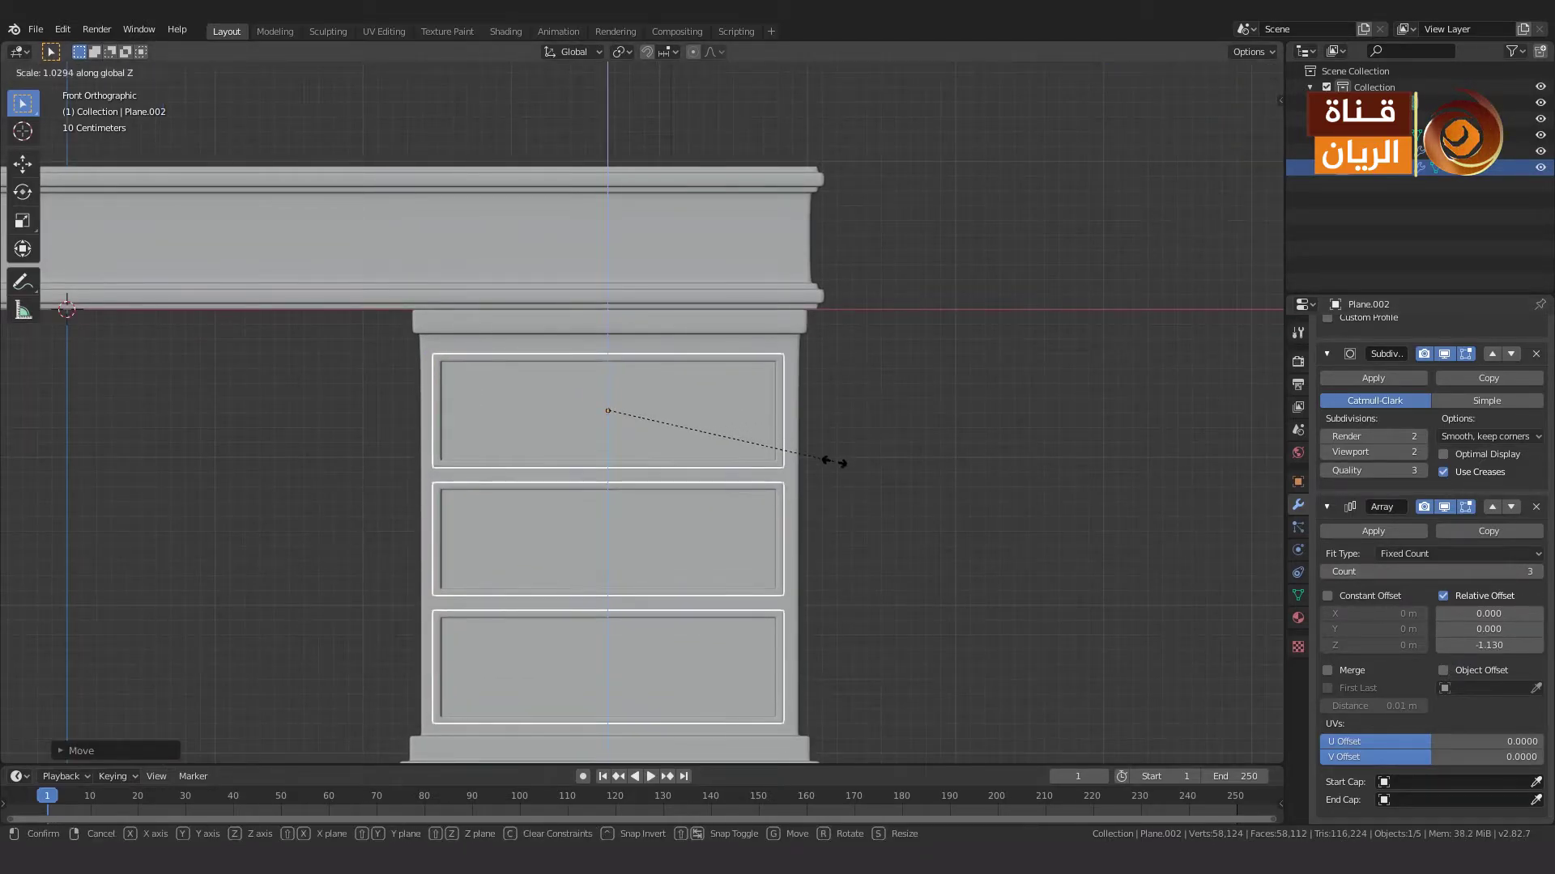
click(834, 461)
scroll(951, 549, down, 3)
scroll(874, 557, up, 1)
scroll(740, 523, up, 2)
Raise the drawer panels along Z and shorten their height.
key(alt+a)
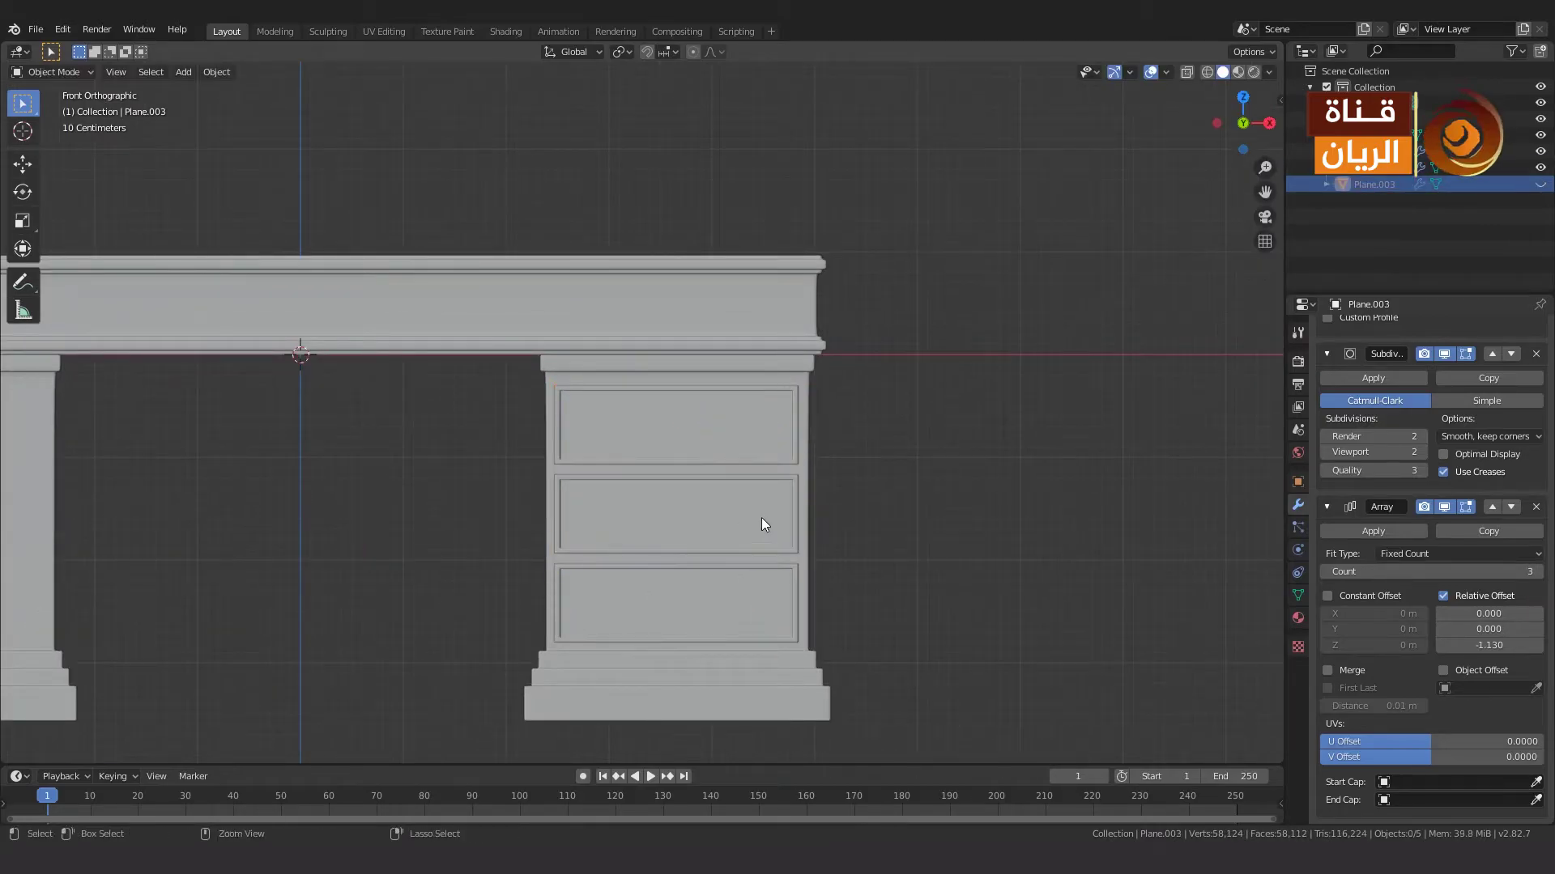
click(762, 524)
key(g)
key(z)
scroll(729, 235, up, 3)
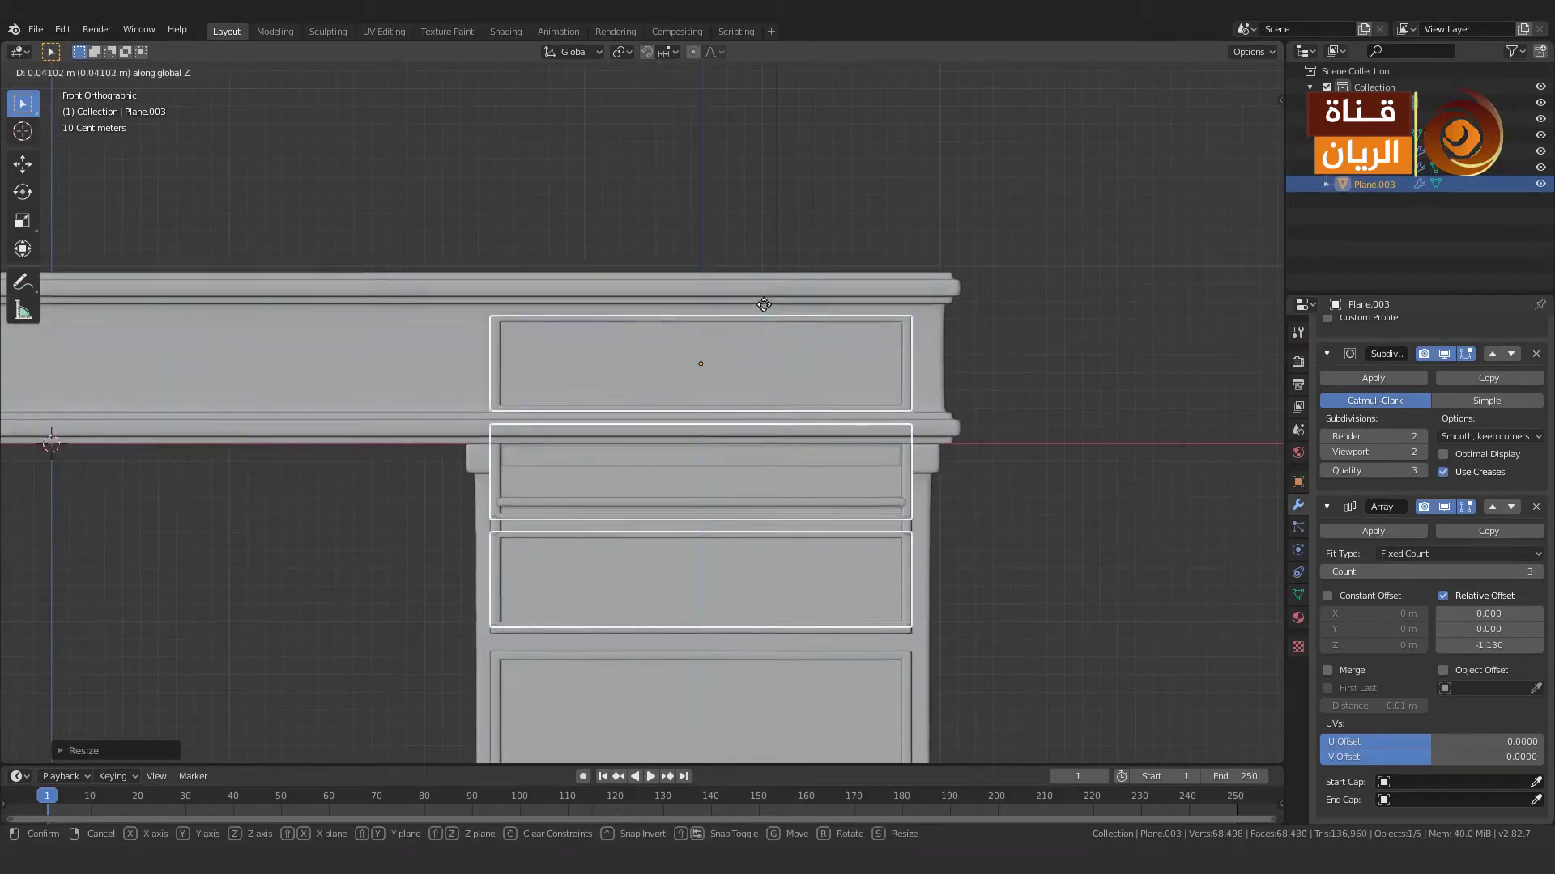
click(764, 305)
key(s)
key(z)
click(1024, 489)
key(s)
key(z)
click(1223, 509)
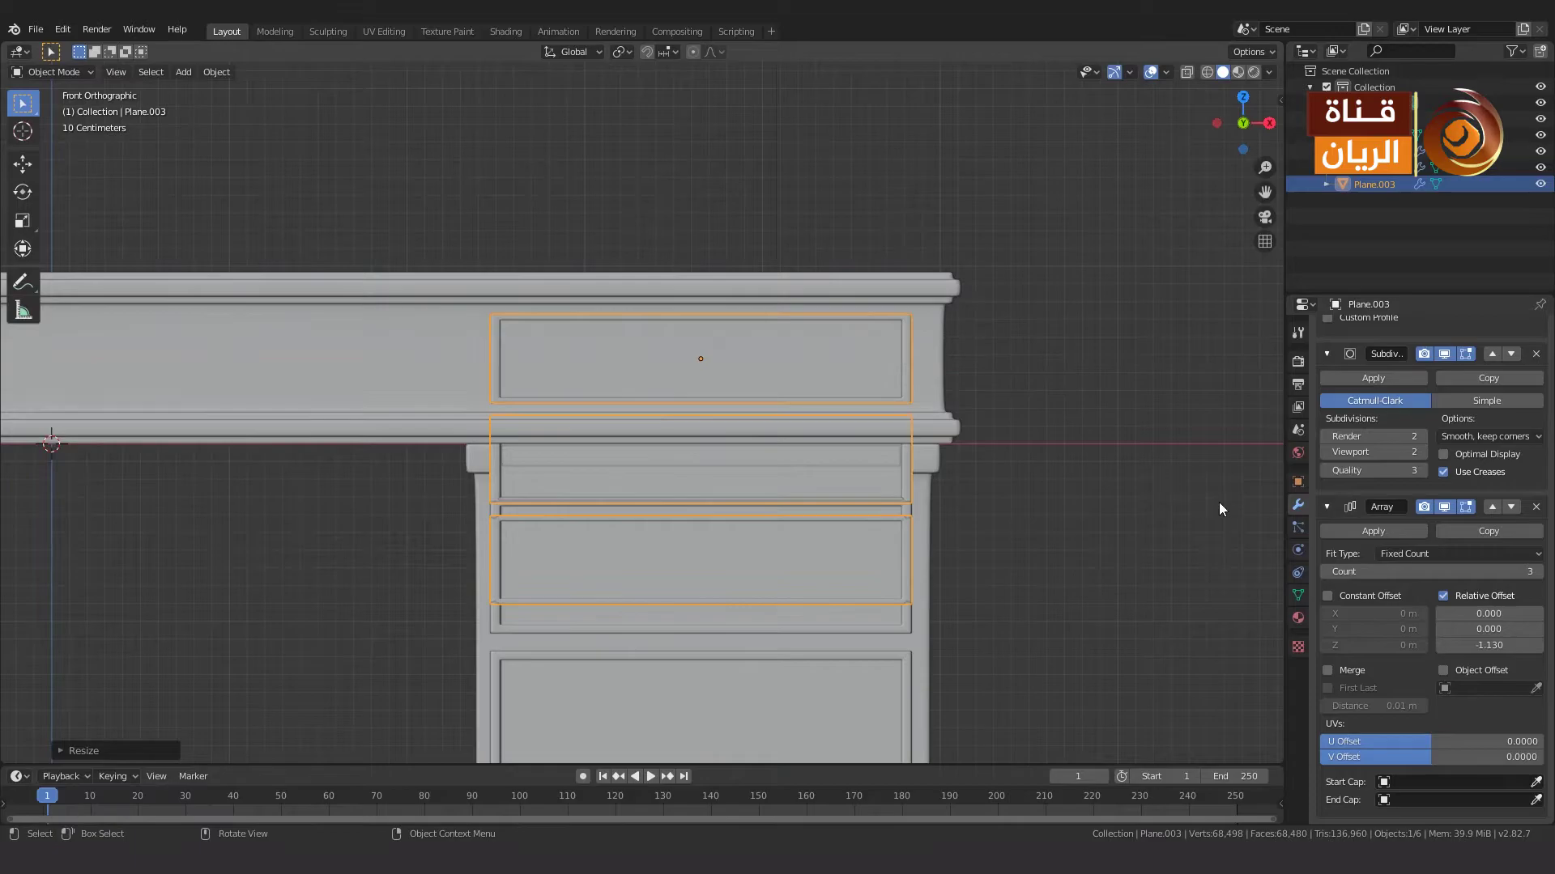
Adjust the Array's vertical spacing between the three drawer copies.
key(ctrl+z)
key(ctrl+shift+z)
click(1497, 681)
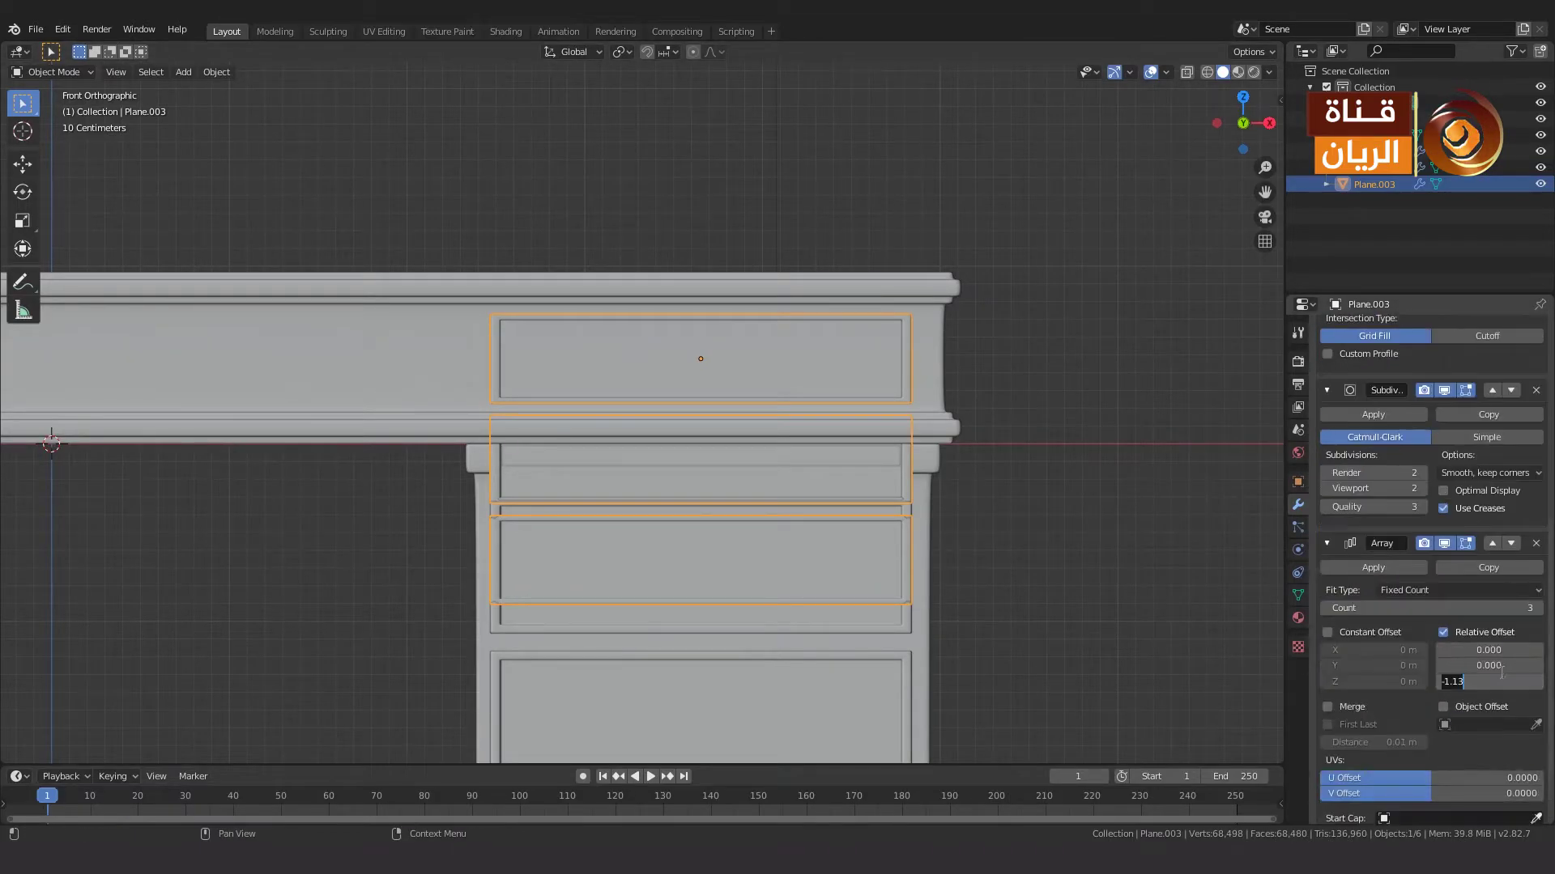
scroll(641, 413, down, 4)
Duplicate the drawer panel along X into the top band, with a wider middle panel.
shift+middle_drag(971, 444, 1136, 444)
key(shift+d)
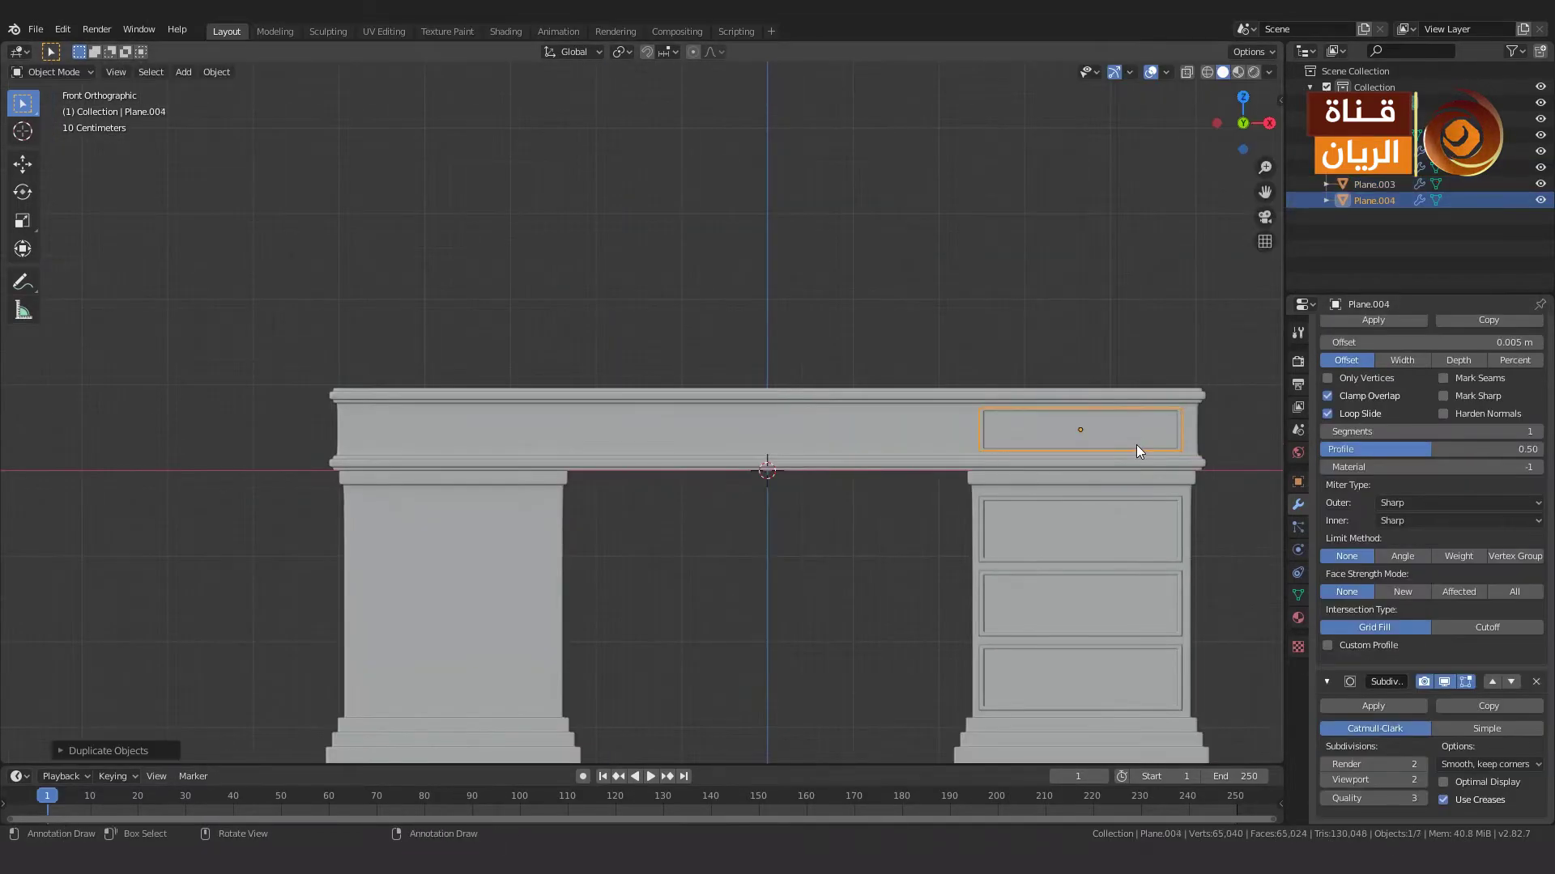
key(x)
shift+middle_drag(749, 470, 705, 469)
key(shift+d)
key(x)
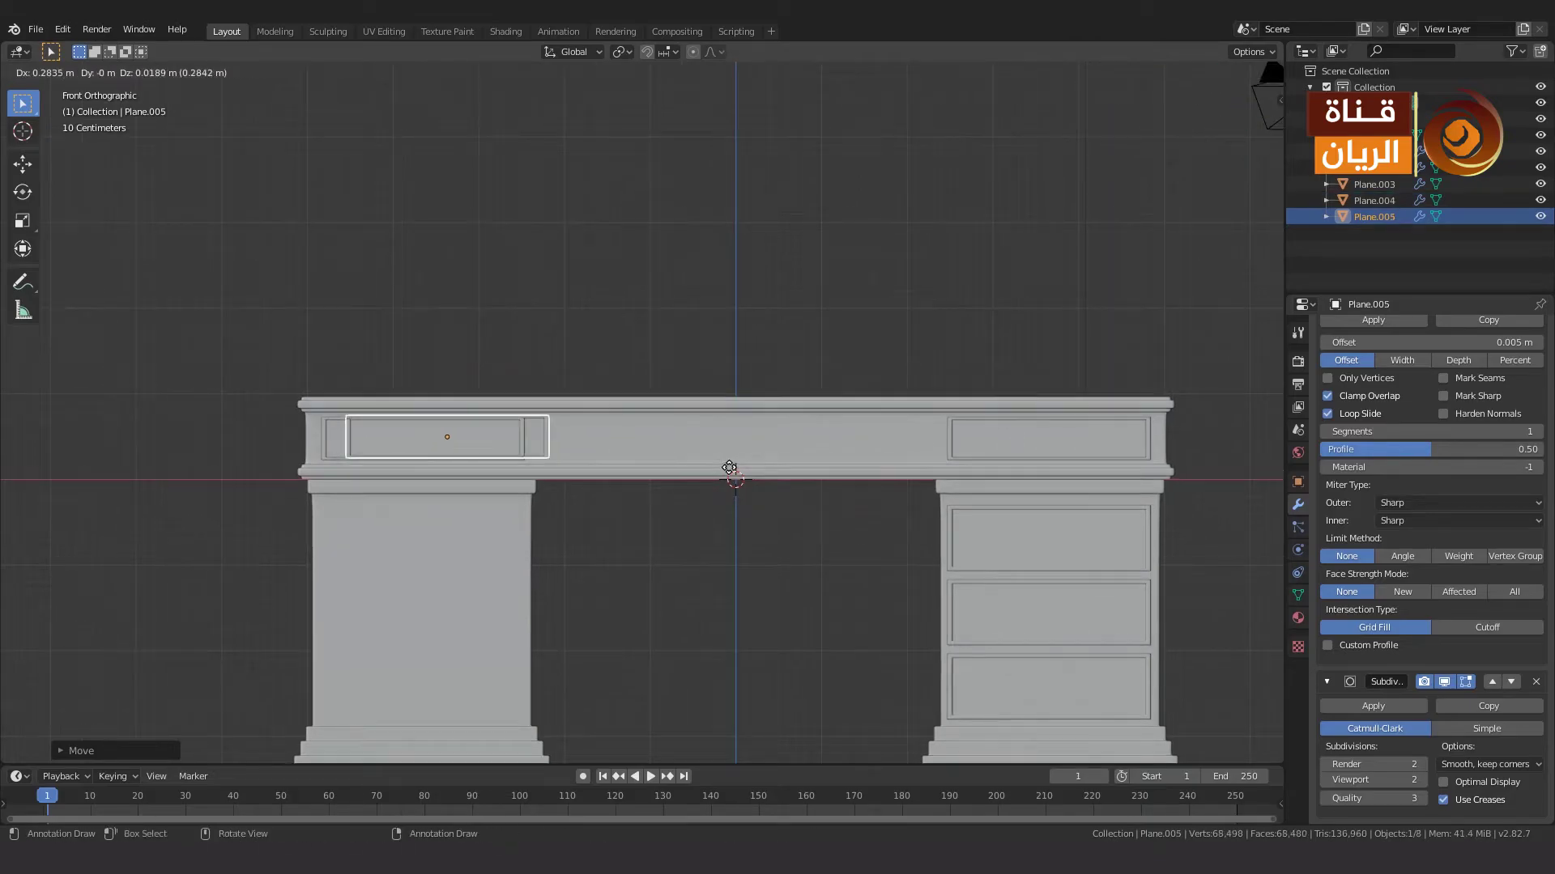
click(1263, 500)
Copy the right pedestal's drawer fronts along X onto the left pedestal.
shift+middle_drag(1073, 581, 1092, 486)
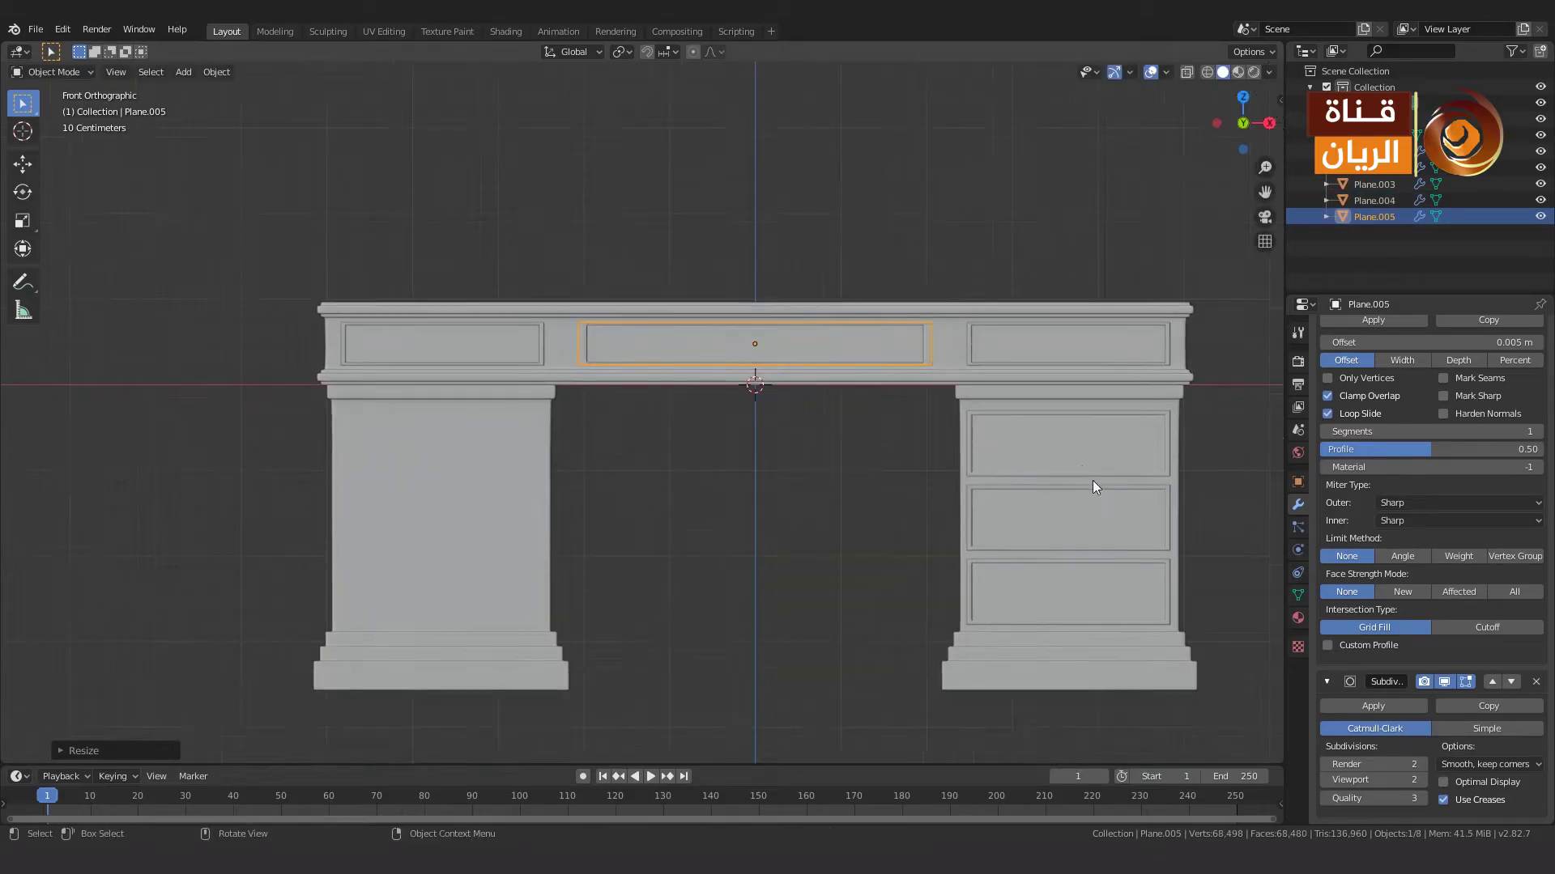
key(shift+d)
key(x)
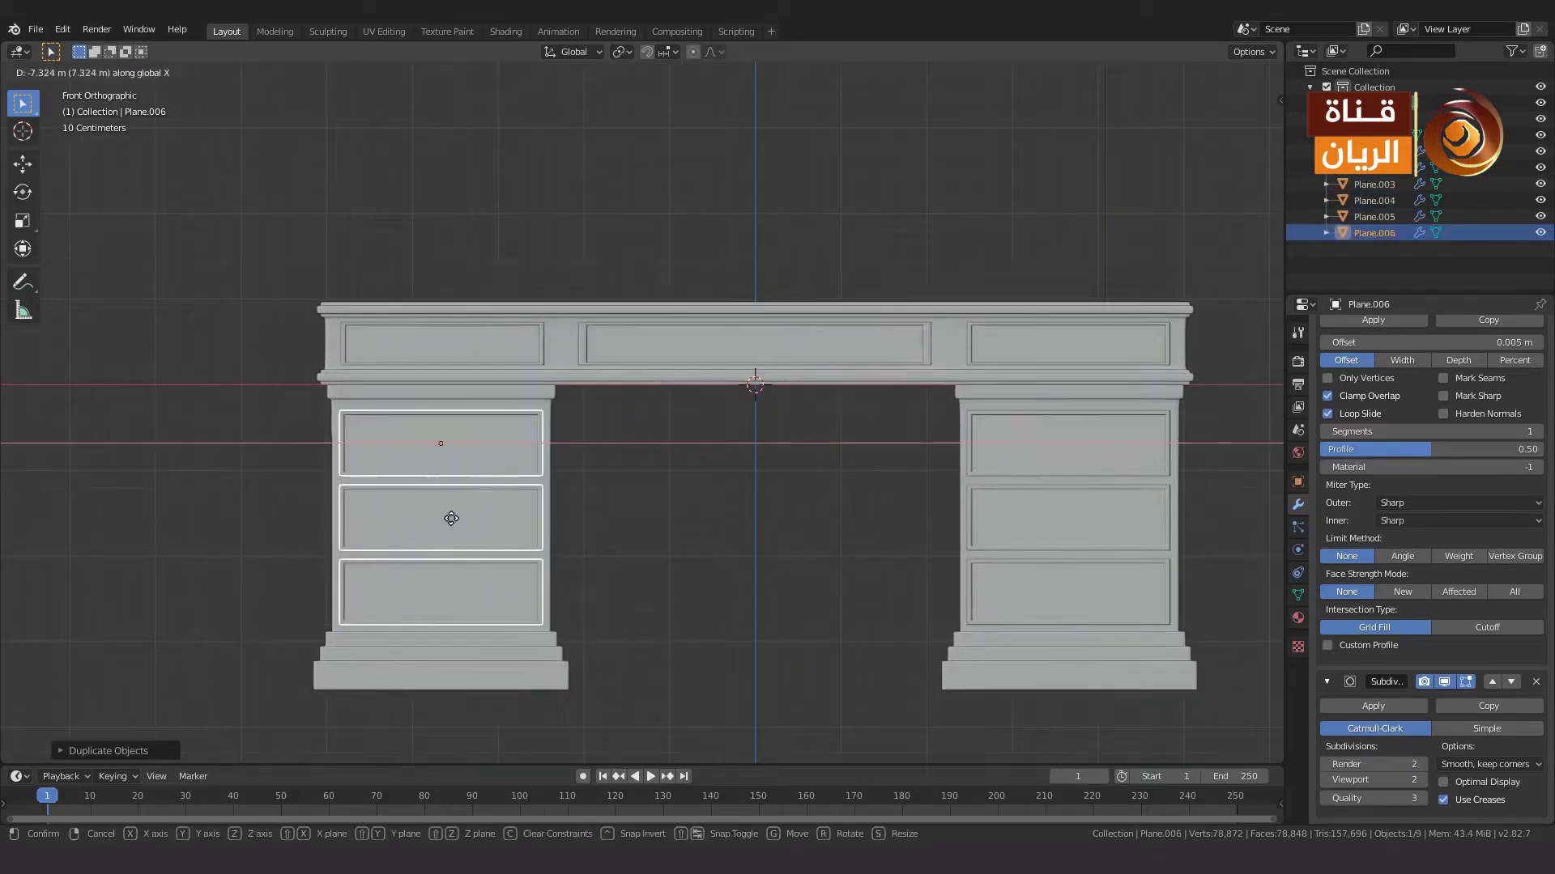
click(450, 518)
Return to front view and place the 3D cursor on the top right drawer.
middle_drag(450, 519, 567, 599)
key(alt+a)
key(KP_1)
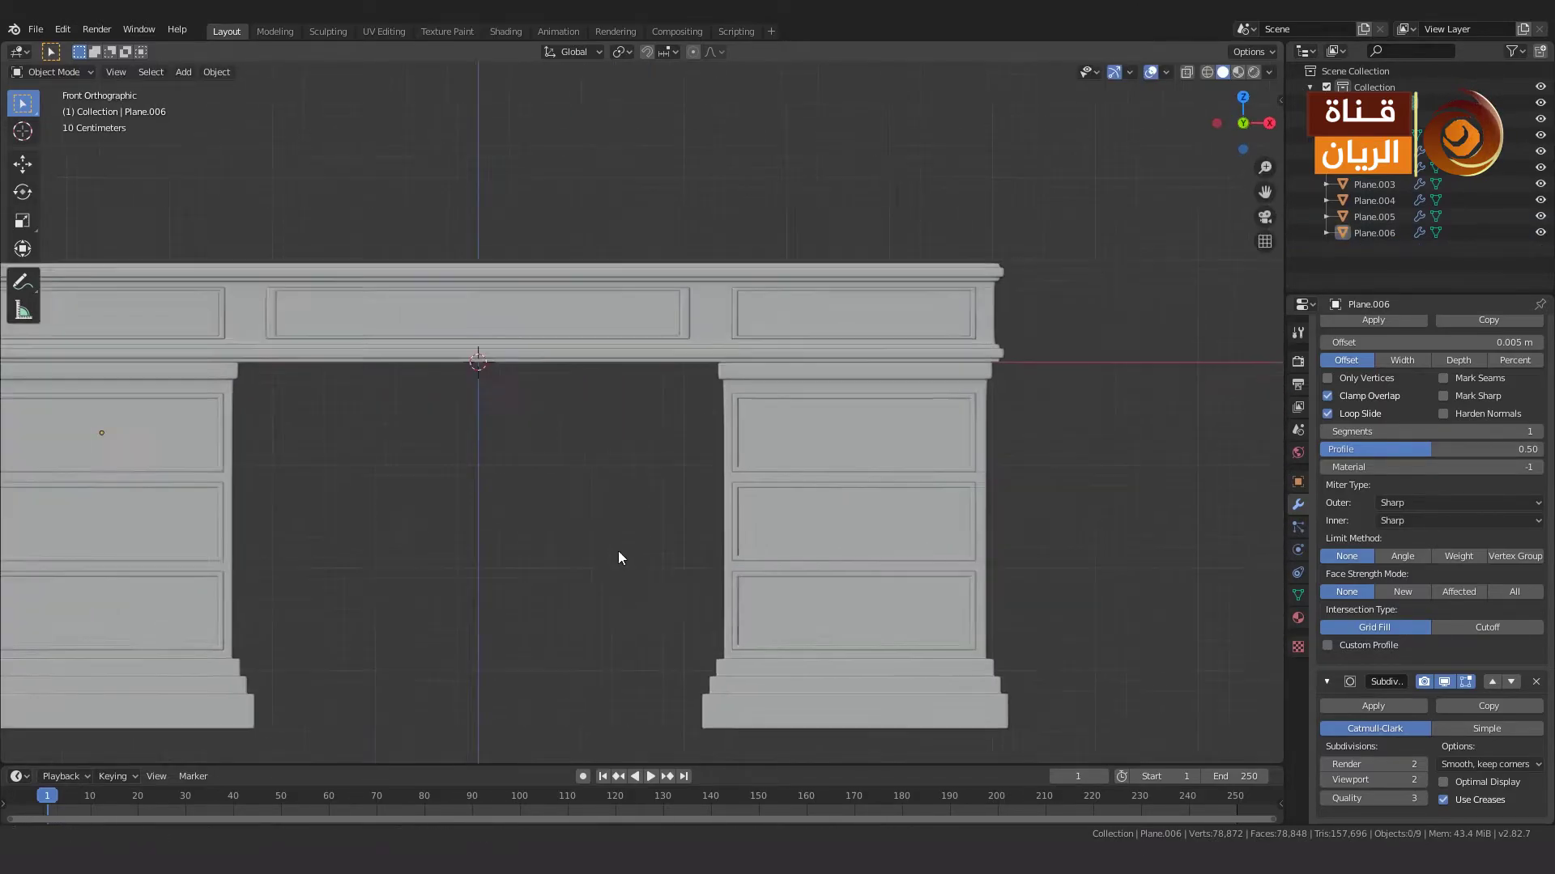
shift+middle_drag(618, 550, 746, 456)
shift+right_click(746, 450)
key(shift+a)
Add an eight-vertex circle at the cursor and rotate it 90° on X.
click(642, 529)
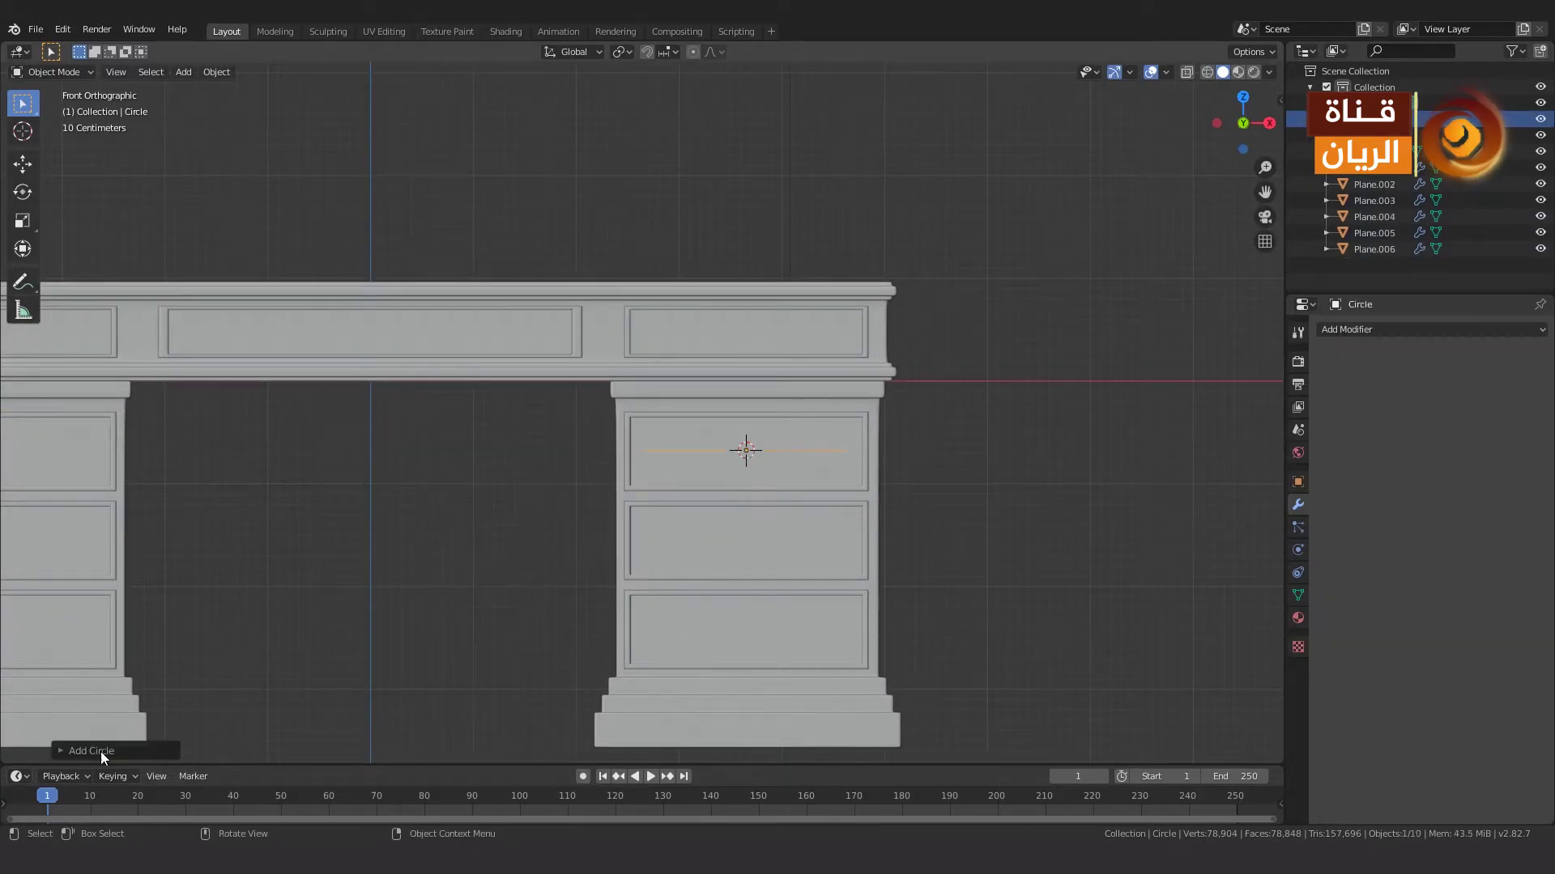
click(100, 751)
click(204, 574)
click(1298, 482)
double_click(1469, 446)
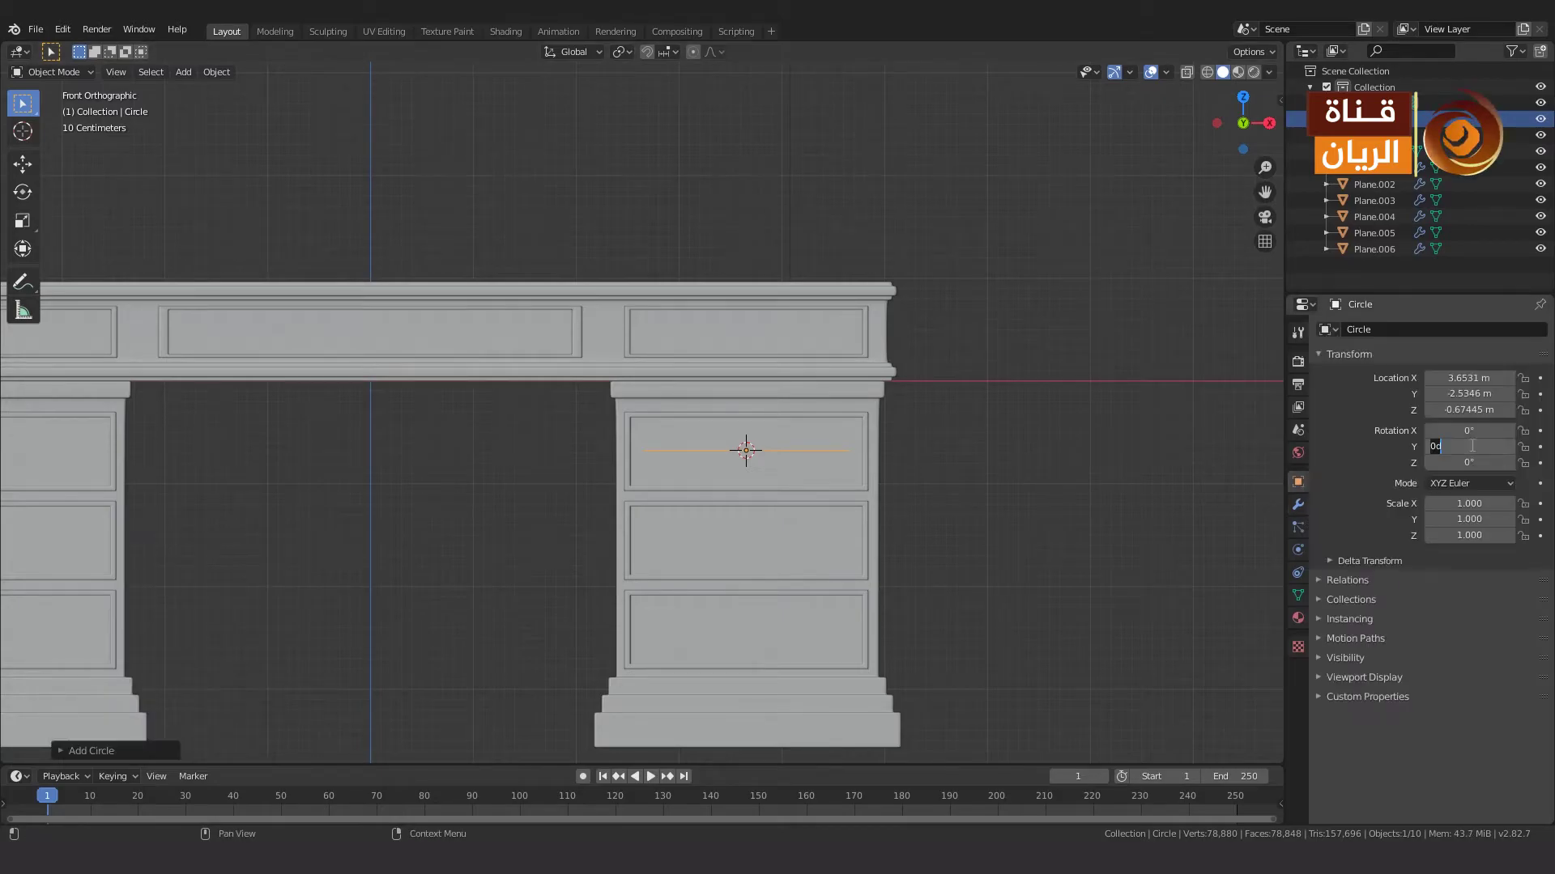
text(90d)
double_click(1468, 430)
text(90)
key(Return)
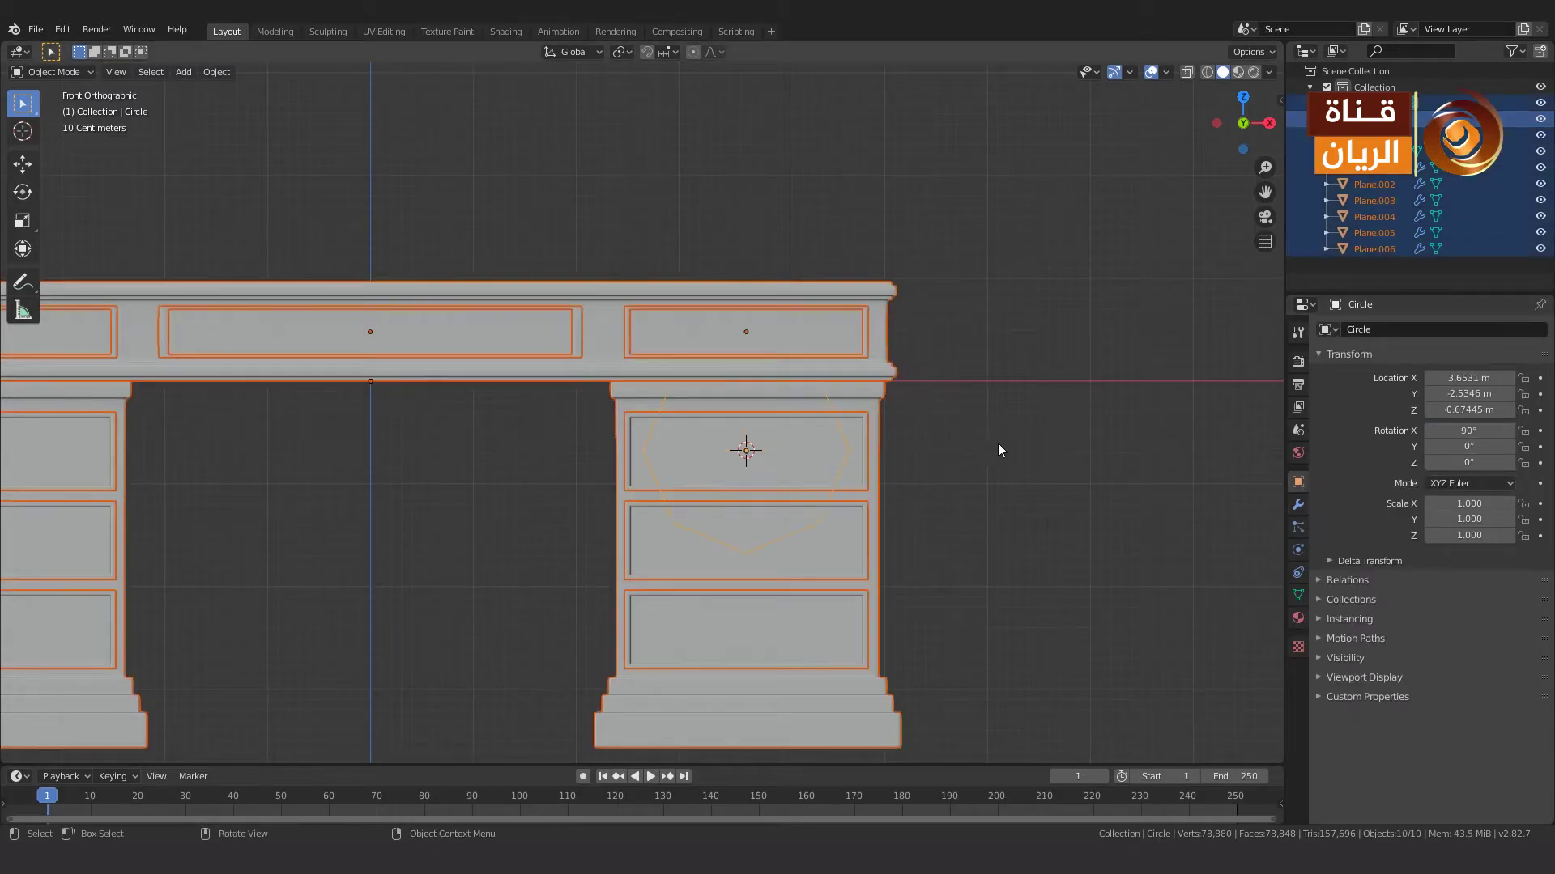
Shrink the circle to about 0.061 scale and enter Edit Mode.
key(s)
click(999, 437)
scroll(798, 459, up, 4)
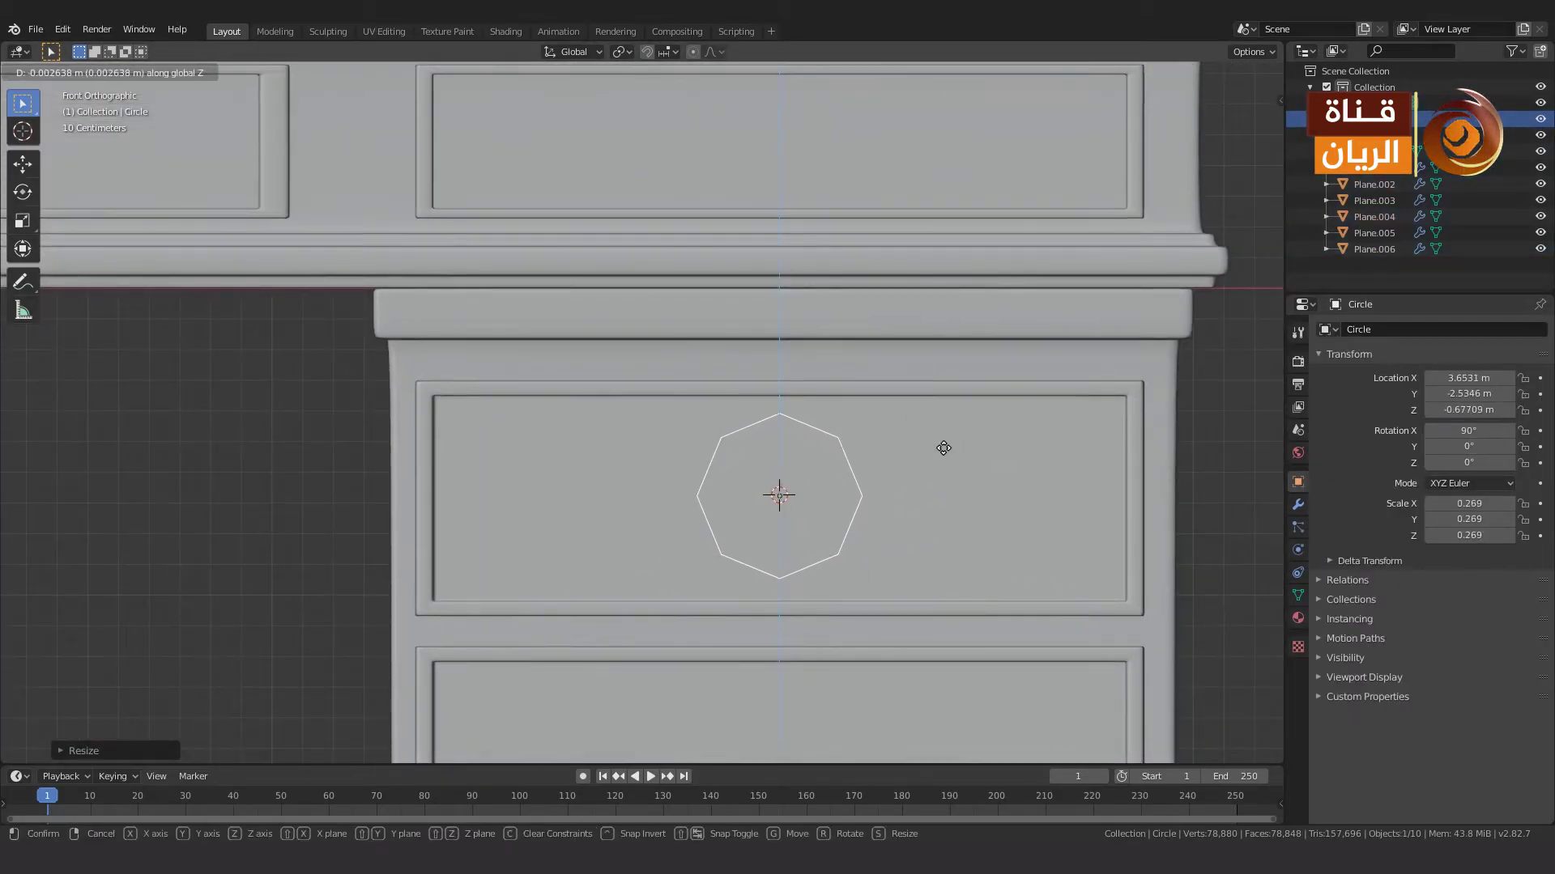
click(837, 500)
scroll(890, 550, up, 3)
mouse_move(963, 591)
middle_down()
mouse_move(831, 625)
mouse_move(811, 615)
mouse_move(912, 497)
mouse_move(733, 575)
middle_up()
key(Tab)
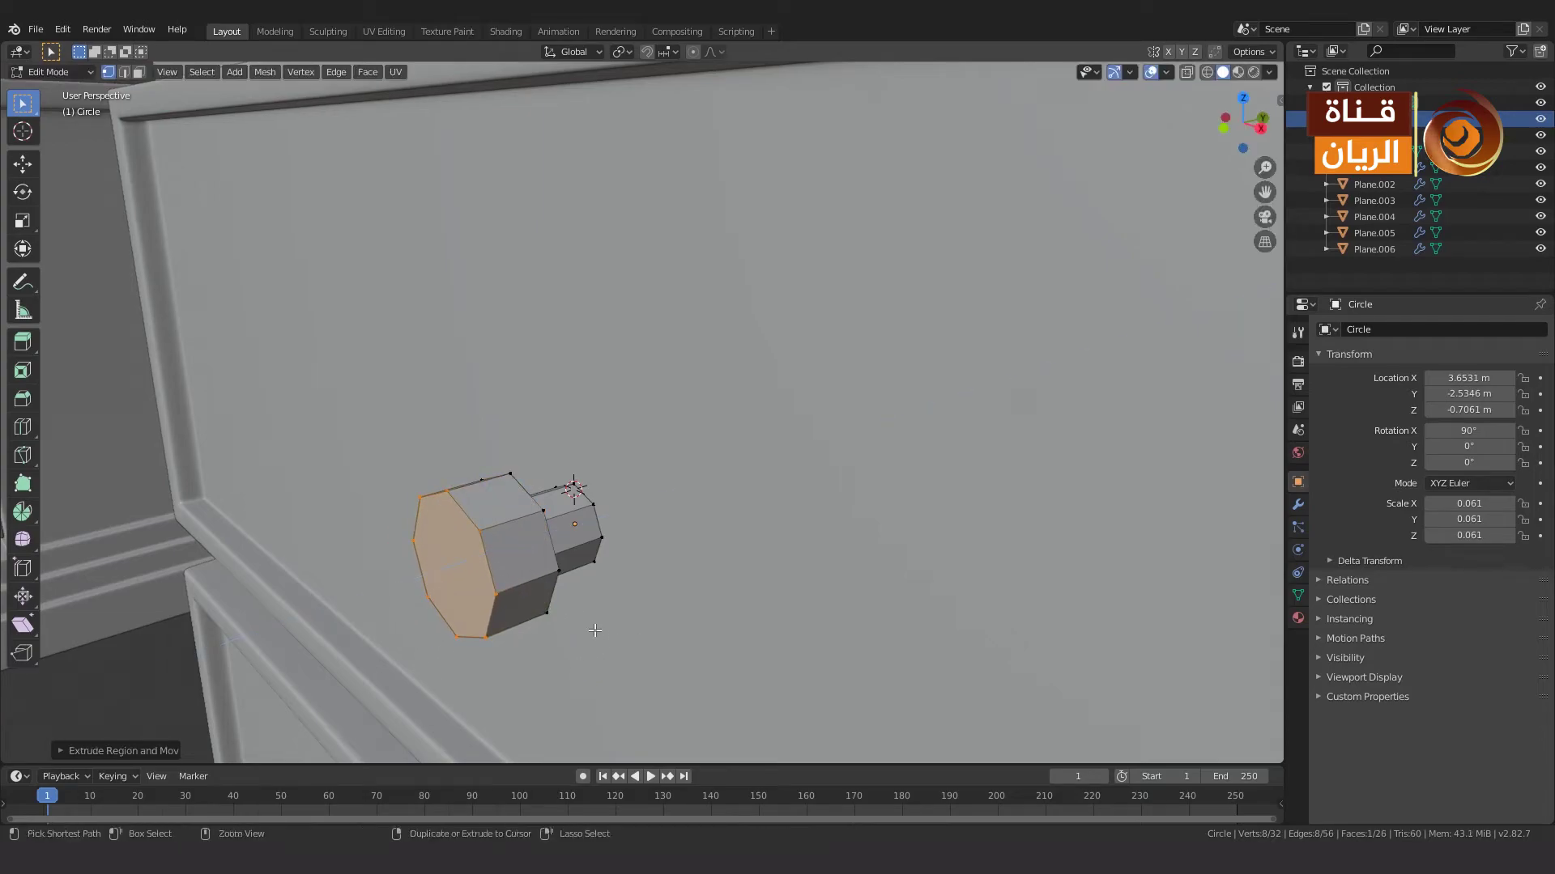
Smooth the knob with a level-3 Subdivision and inset its front face.
key(Tab)
key(ctrl+3)
scroll(580, 612, up, 3)
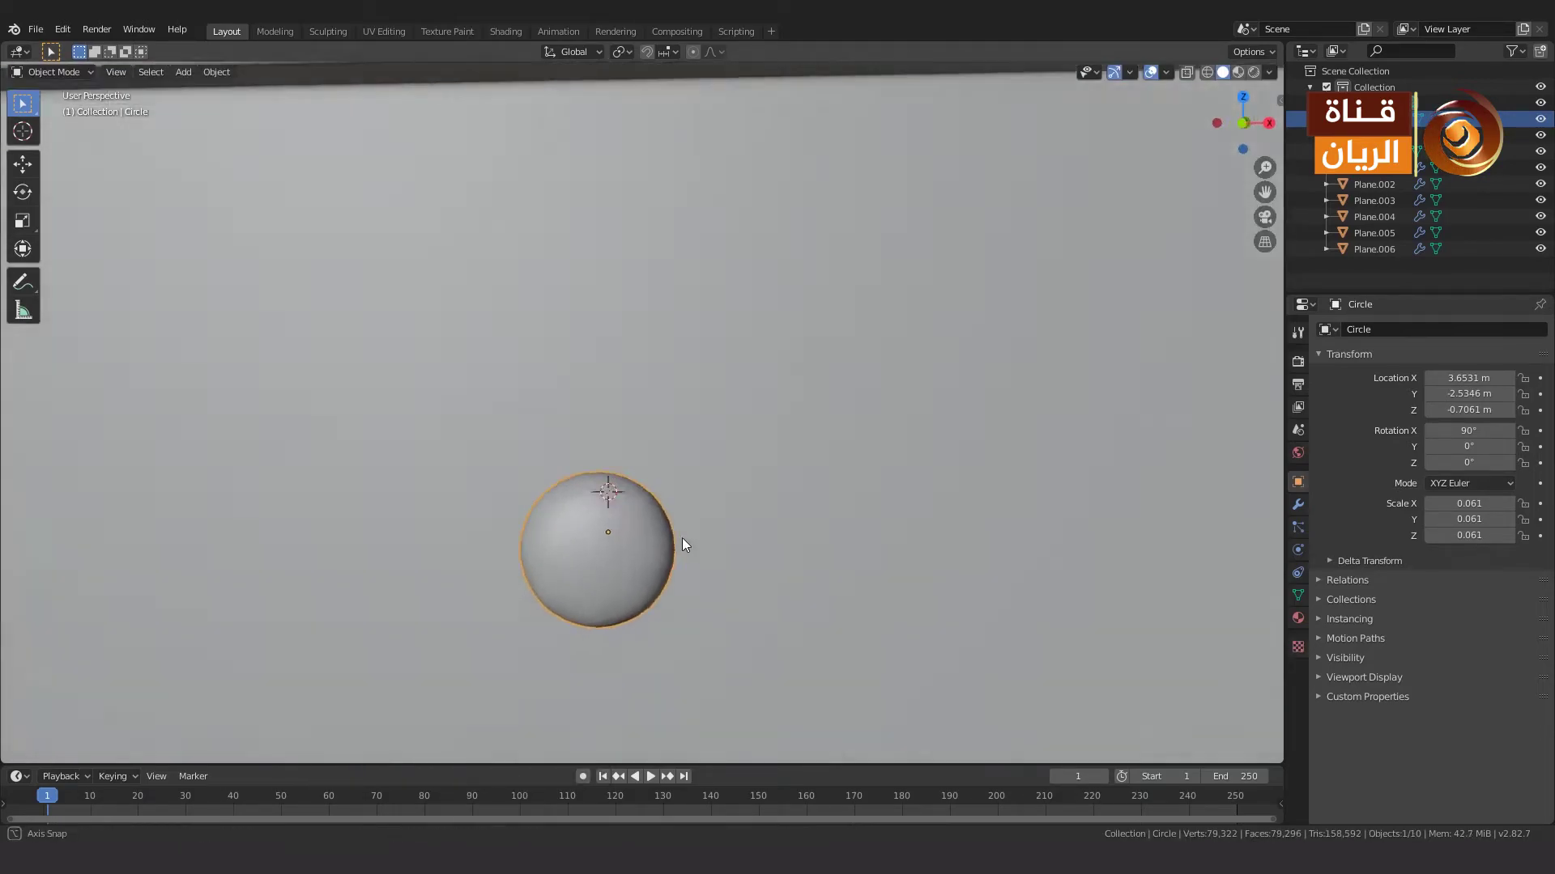
mouse_move(682, 538)
middle_down()
mouse_move(674, 585)
mouse_move(694, 611)
middle_up()
key(Tab)
key(i)
key(Escape)
key(Tab)
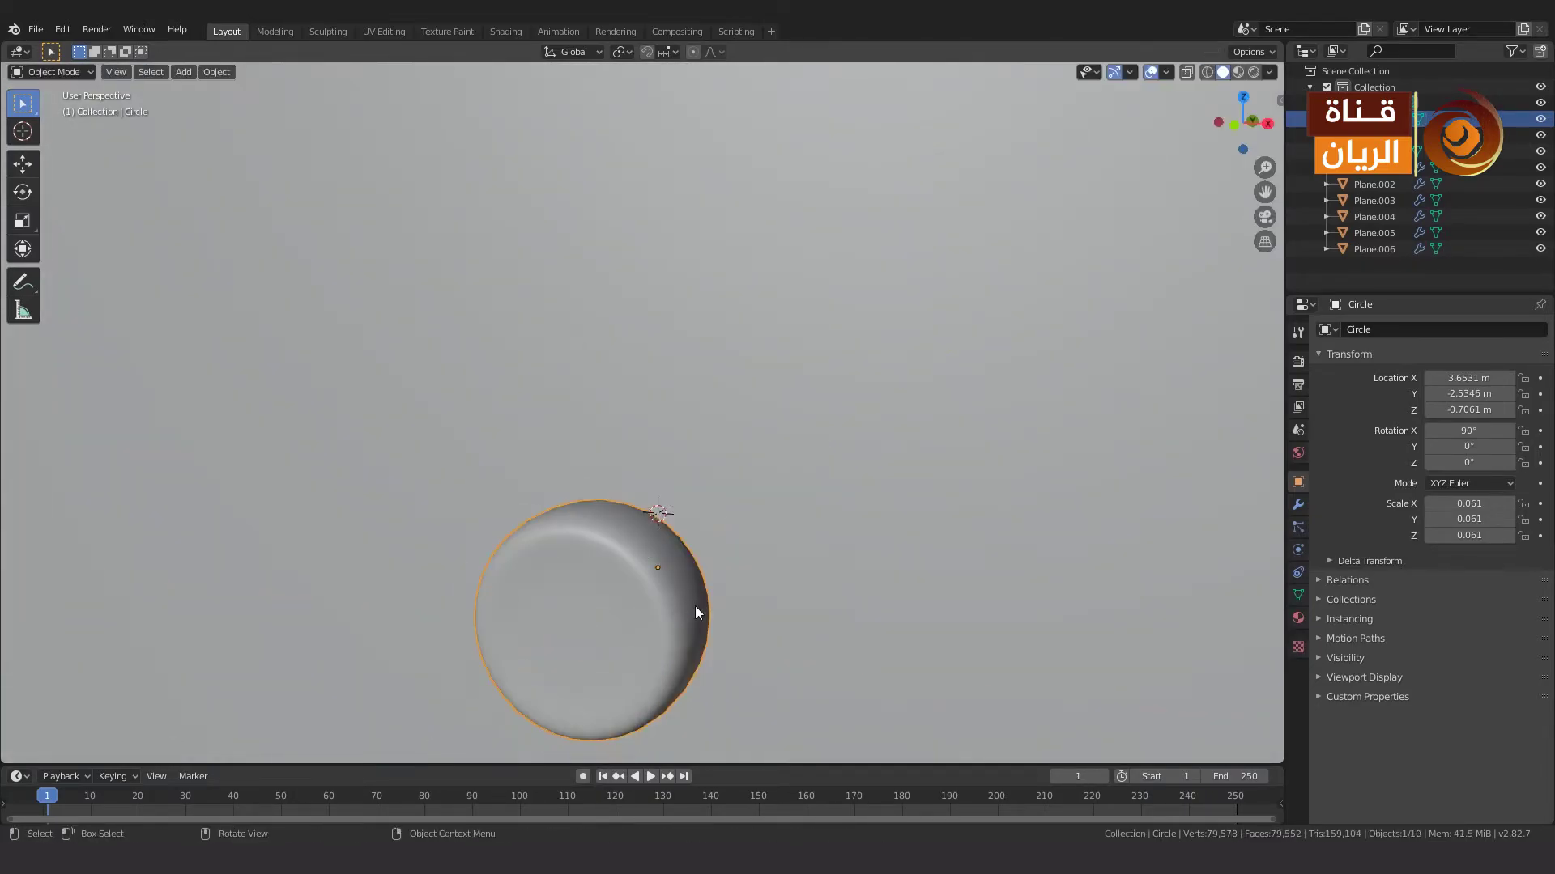
key(Tab)
key(i)
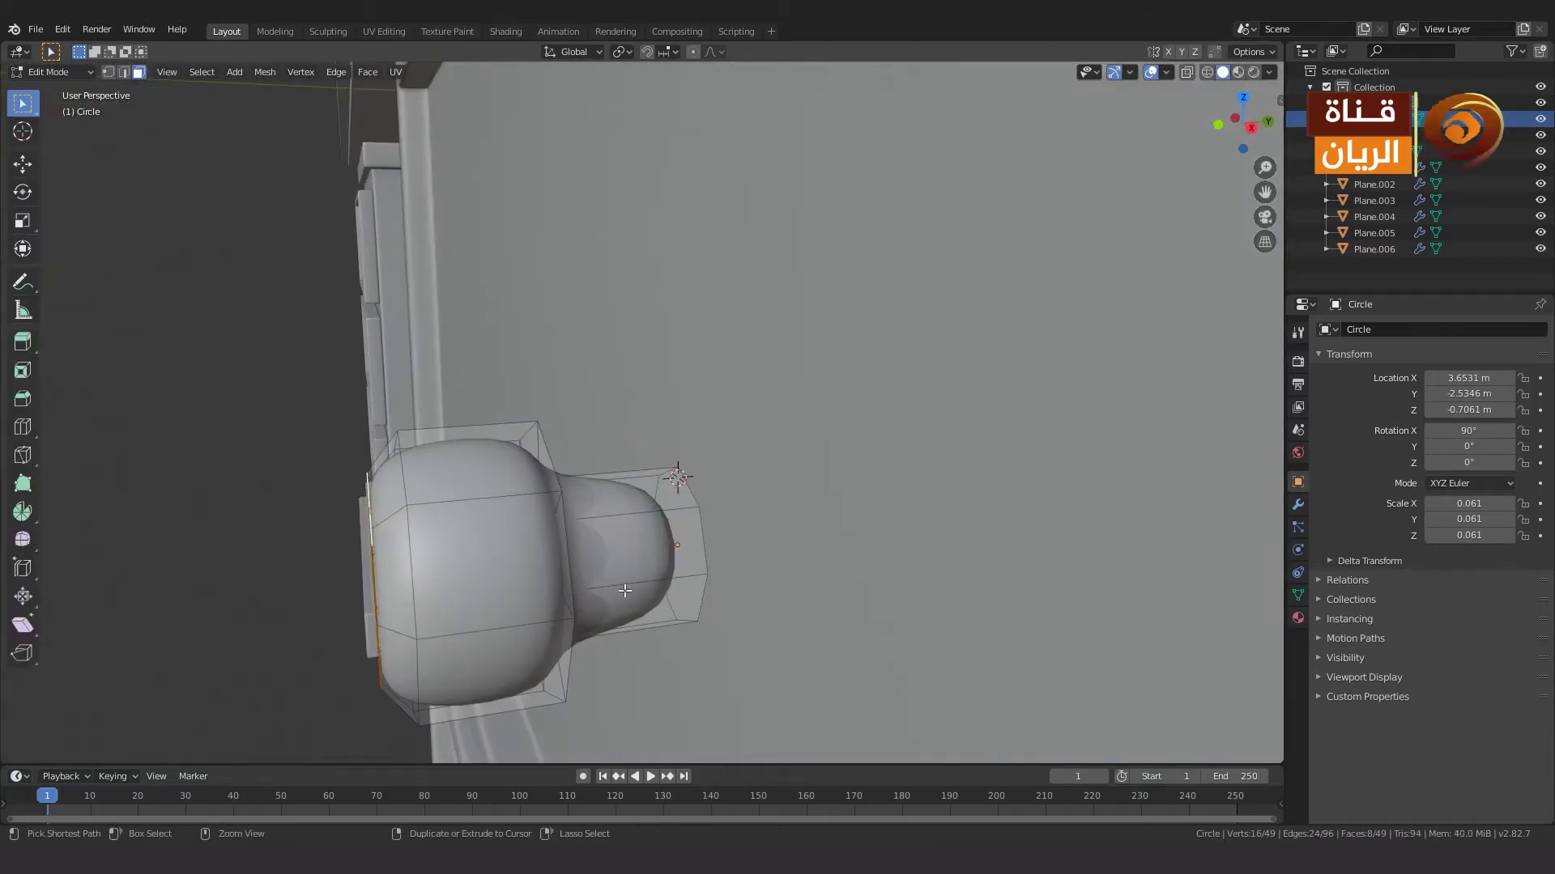
Add an edge loop around the knob neck and select the front cap faces.
key(ctrl+r)
click(625, 591)
key(3)
key(l)
mouse_move(511, 557)
middle_down()
mouse_move(679, 524)
mouse_move(714, 635)
middle_up()
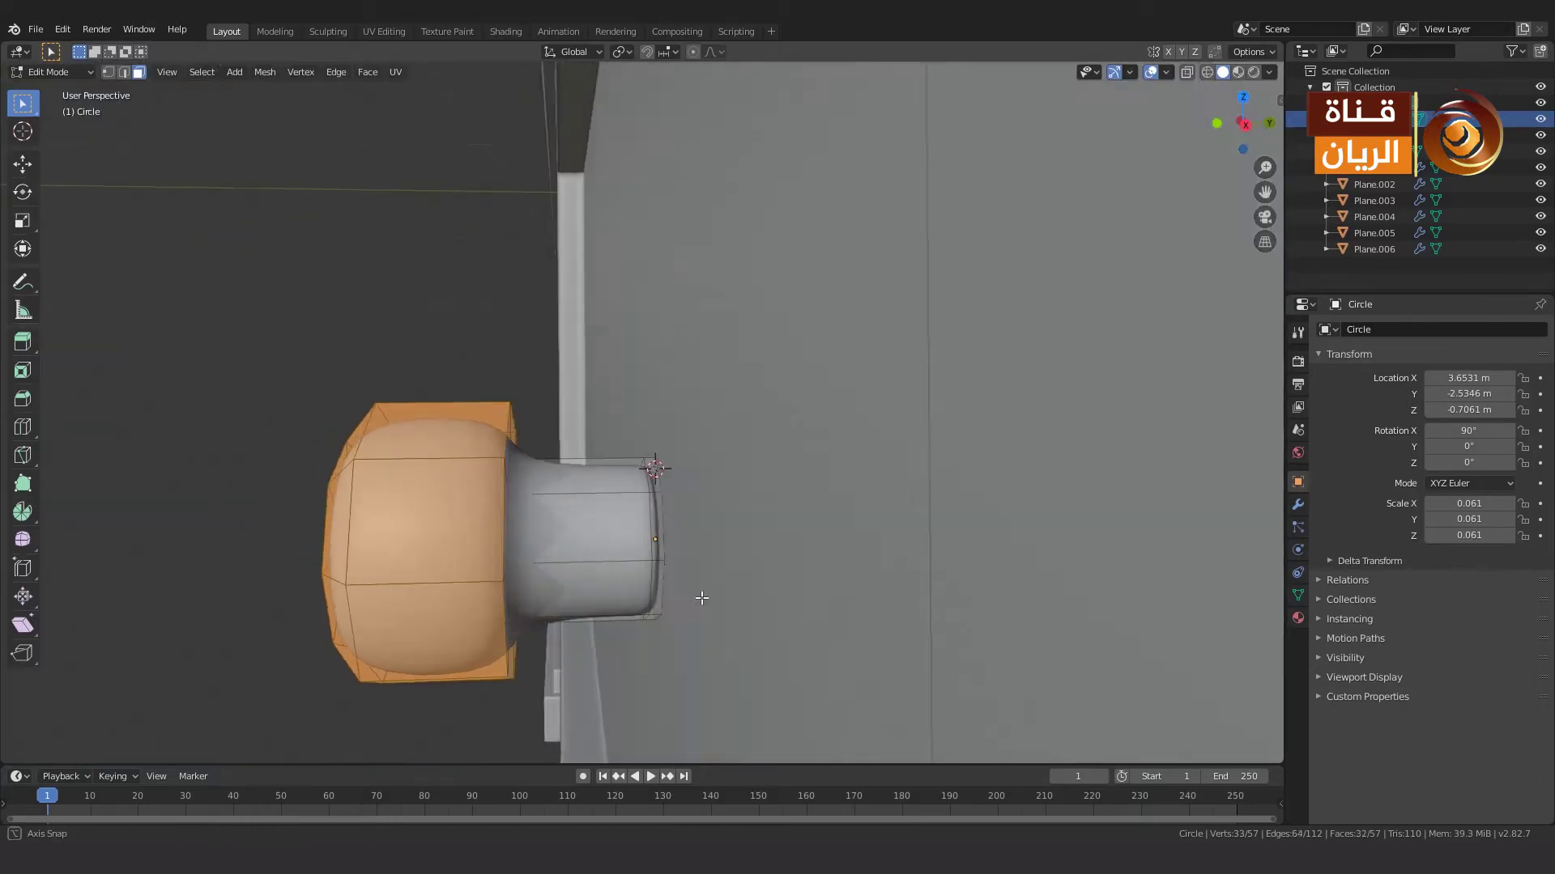
key(Tab)
key(Tab)
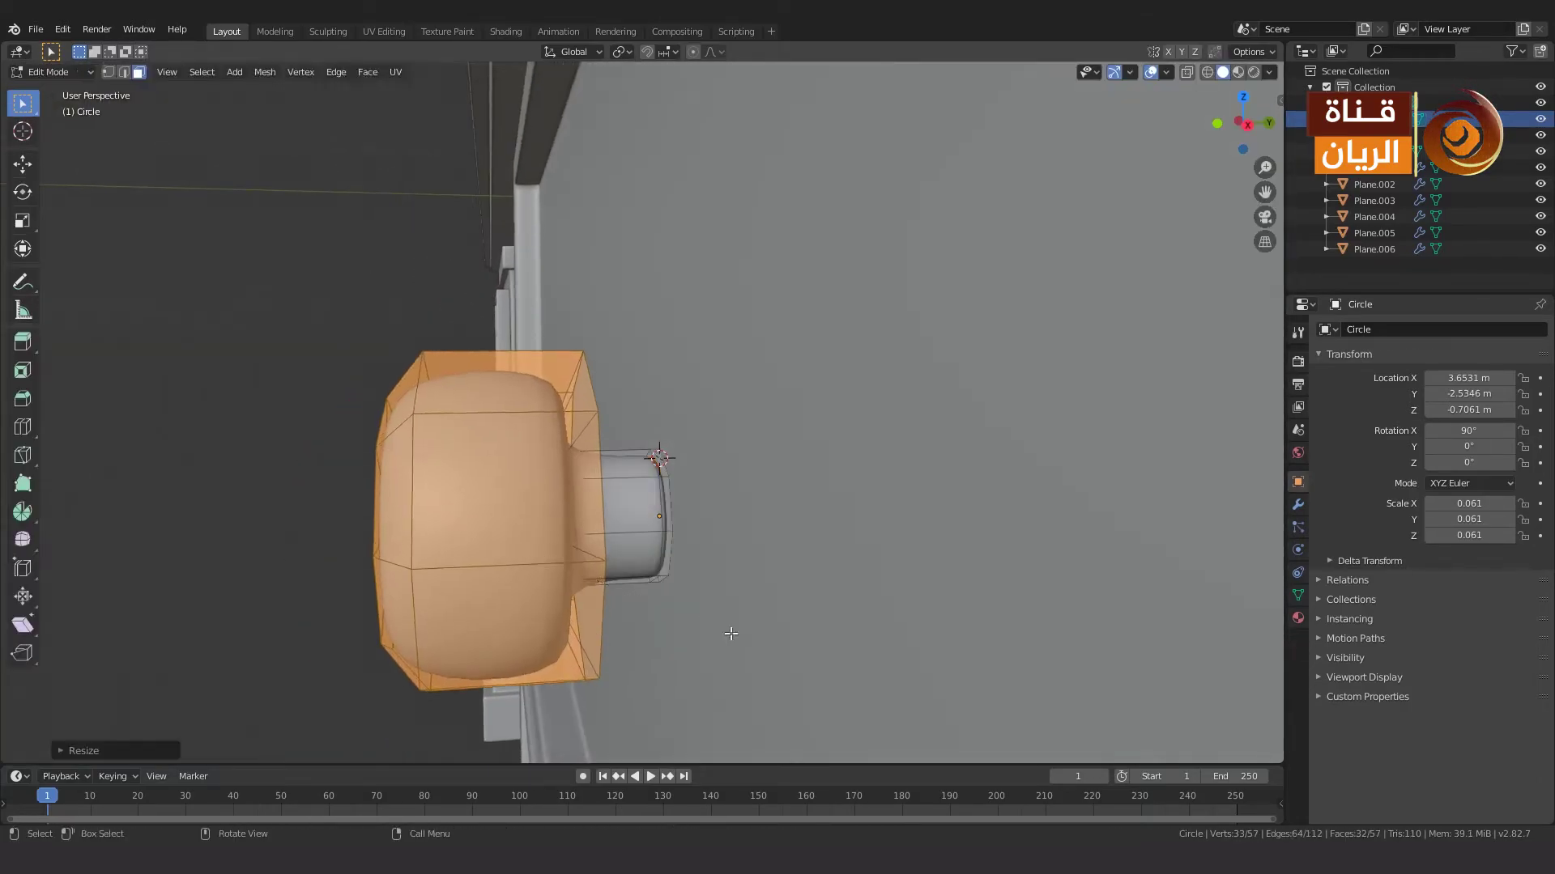
key(Tab)
scroll(711, 639, up, 3)
middle_drag(706, 645, 569, 633)
key(Tab)
click(400, 561)
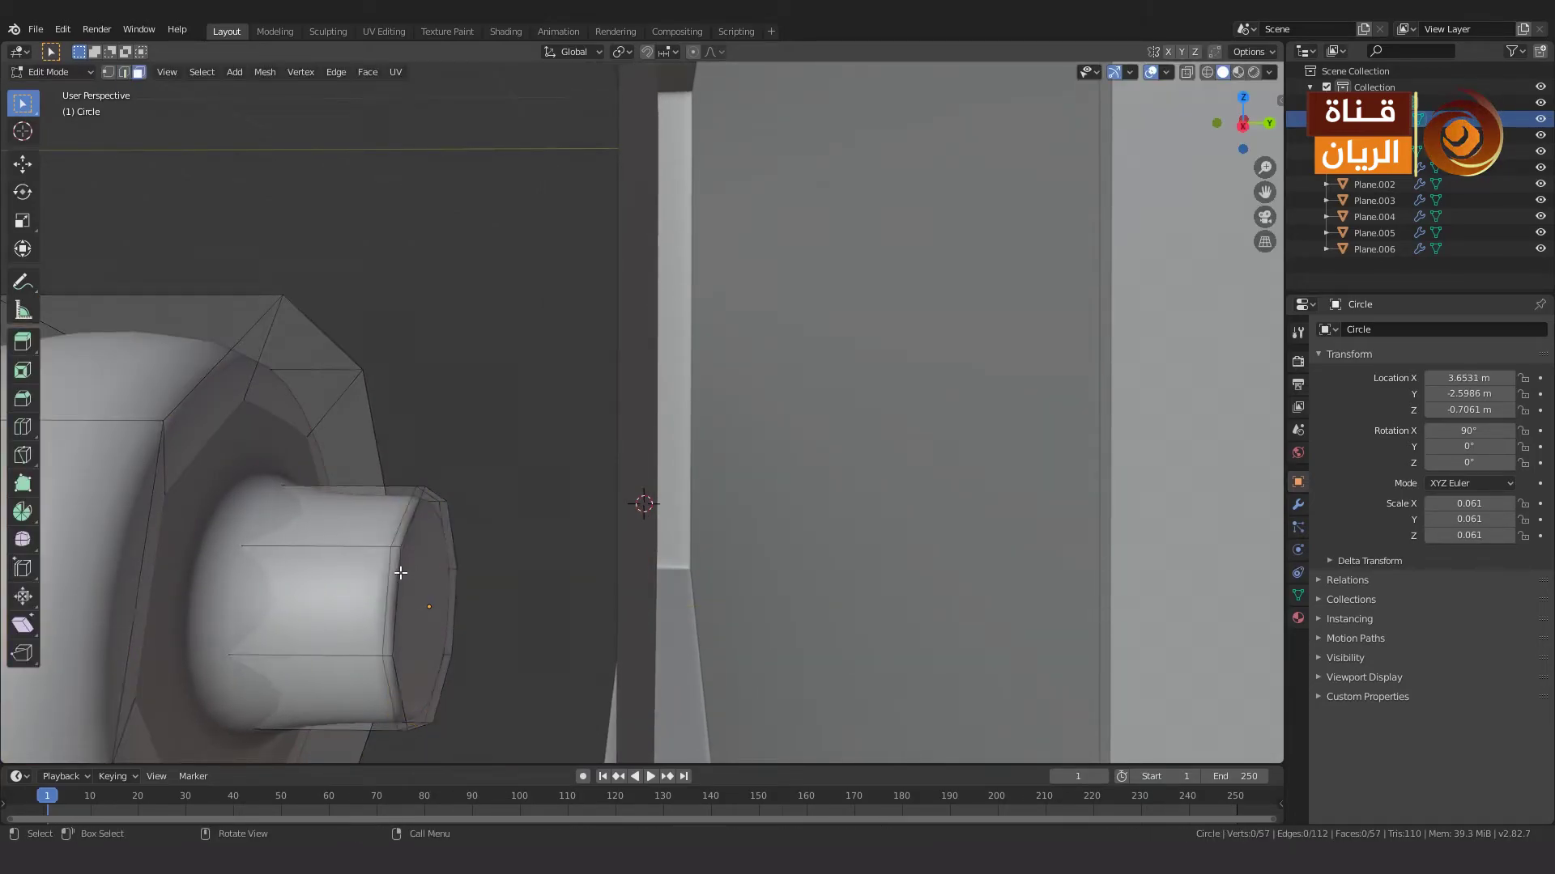
Move the knob along Y toward the drawer front.
key(Tab)
middle_drag(417, 581, 558, 634)
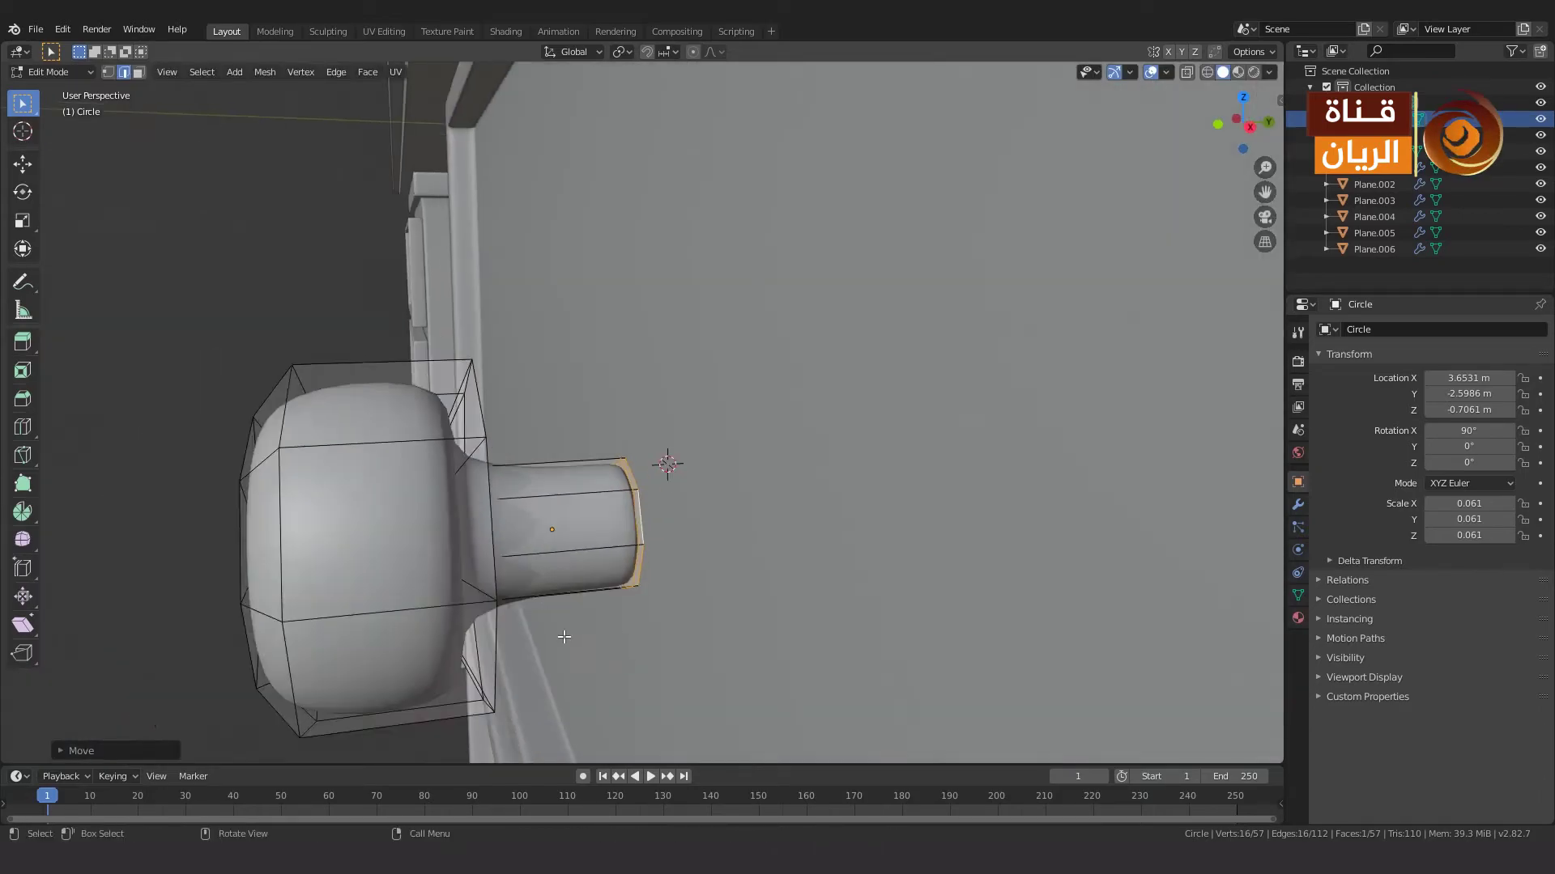
key(g)
key(y)
click(690, 606)
key(Tab)
click(659, 613)
key(Tab)
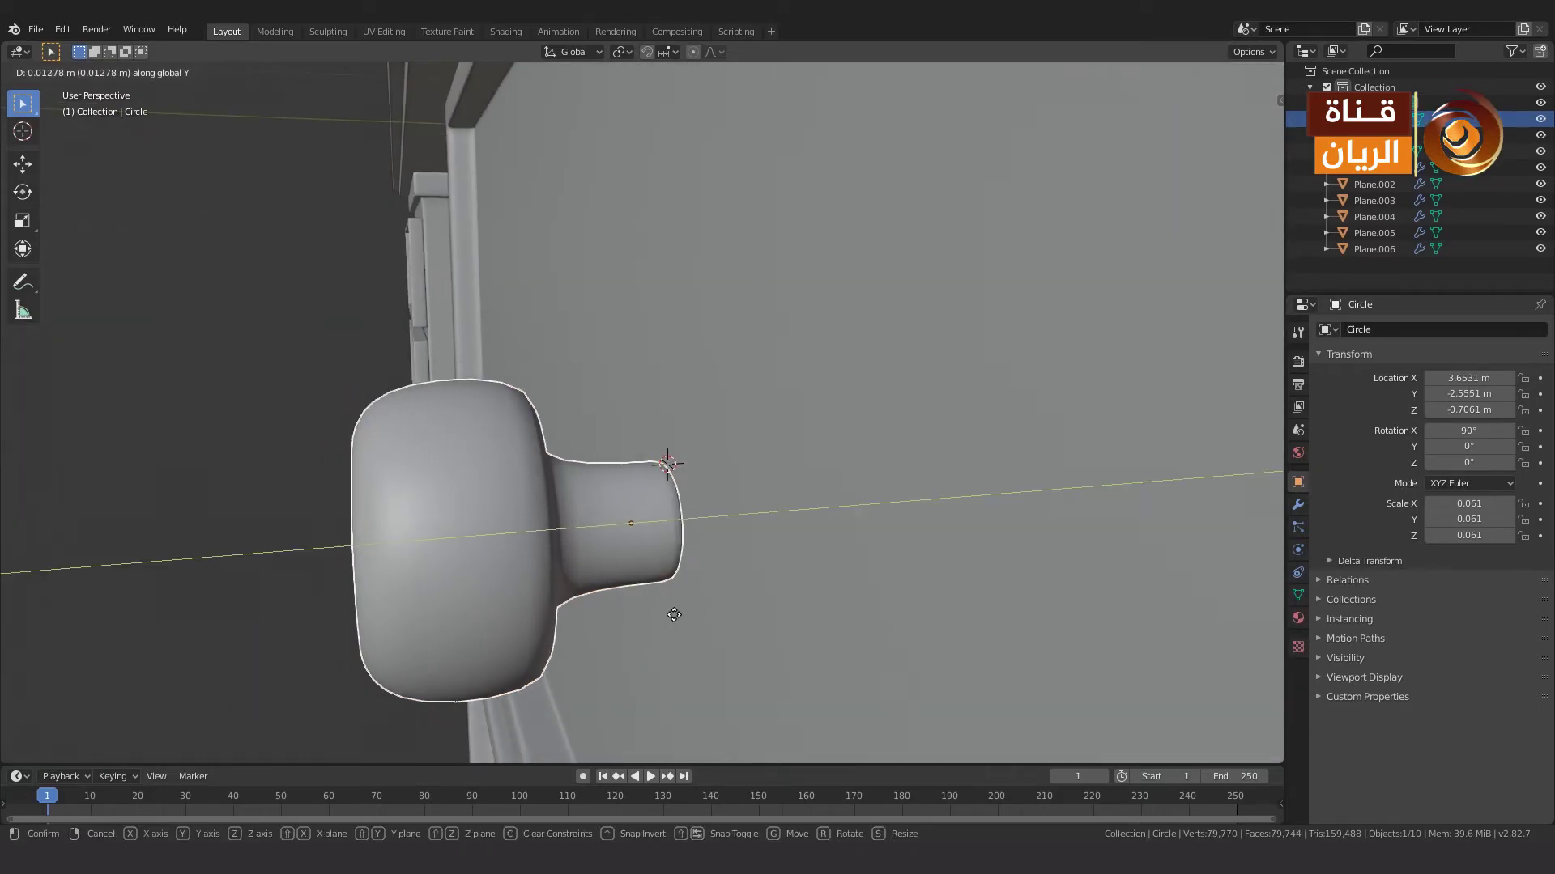
mouse_move(658, 613)
middle_down()
mouse_move(719, 633)
mouse_move(581, 641)
mouse_move(772, 583)
mouse_move(659, 644)
mouse_move(713, 614)
middle_up()
Fine-tune the knob's depth along Y so it sits on the drawer.
key(g)
key(y)
key(Tab)
key(g)
key(y)
click(738, 616)
click(760, 581)
key(Tab)
click(772, 581)
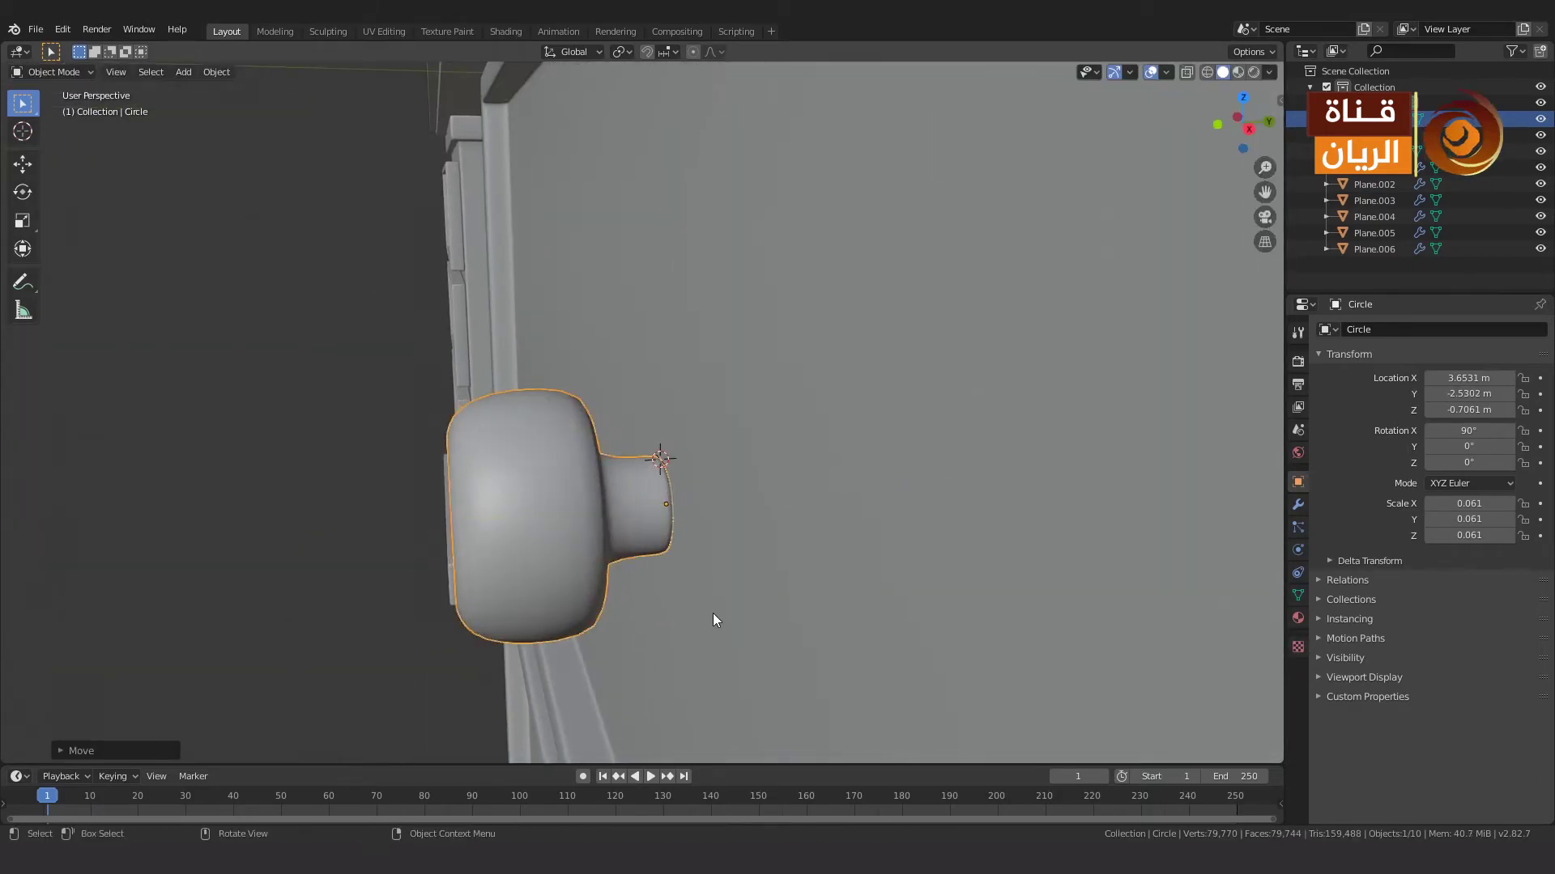
key(KP_1)
Duplicate the knob onto each drawer and top band panel.
click(660, 89)
scroll(656, 122, down, 2)
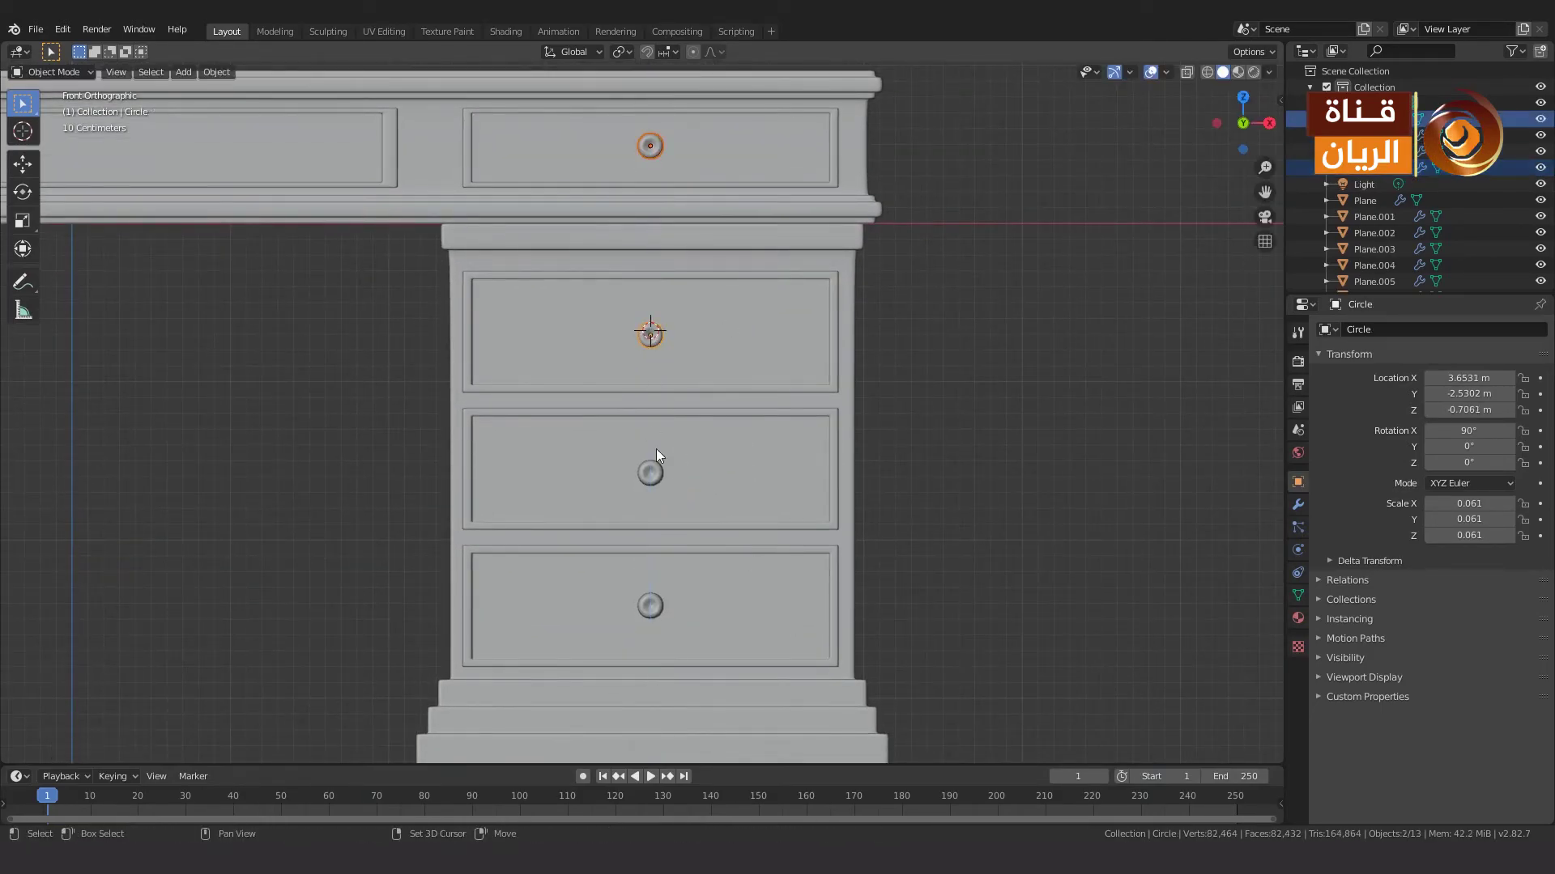
scroll(486, 632, up, 1)
key(g)
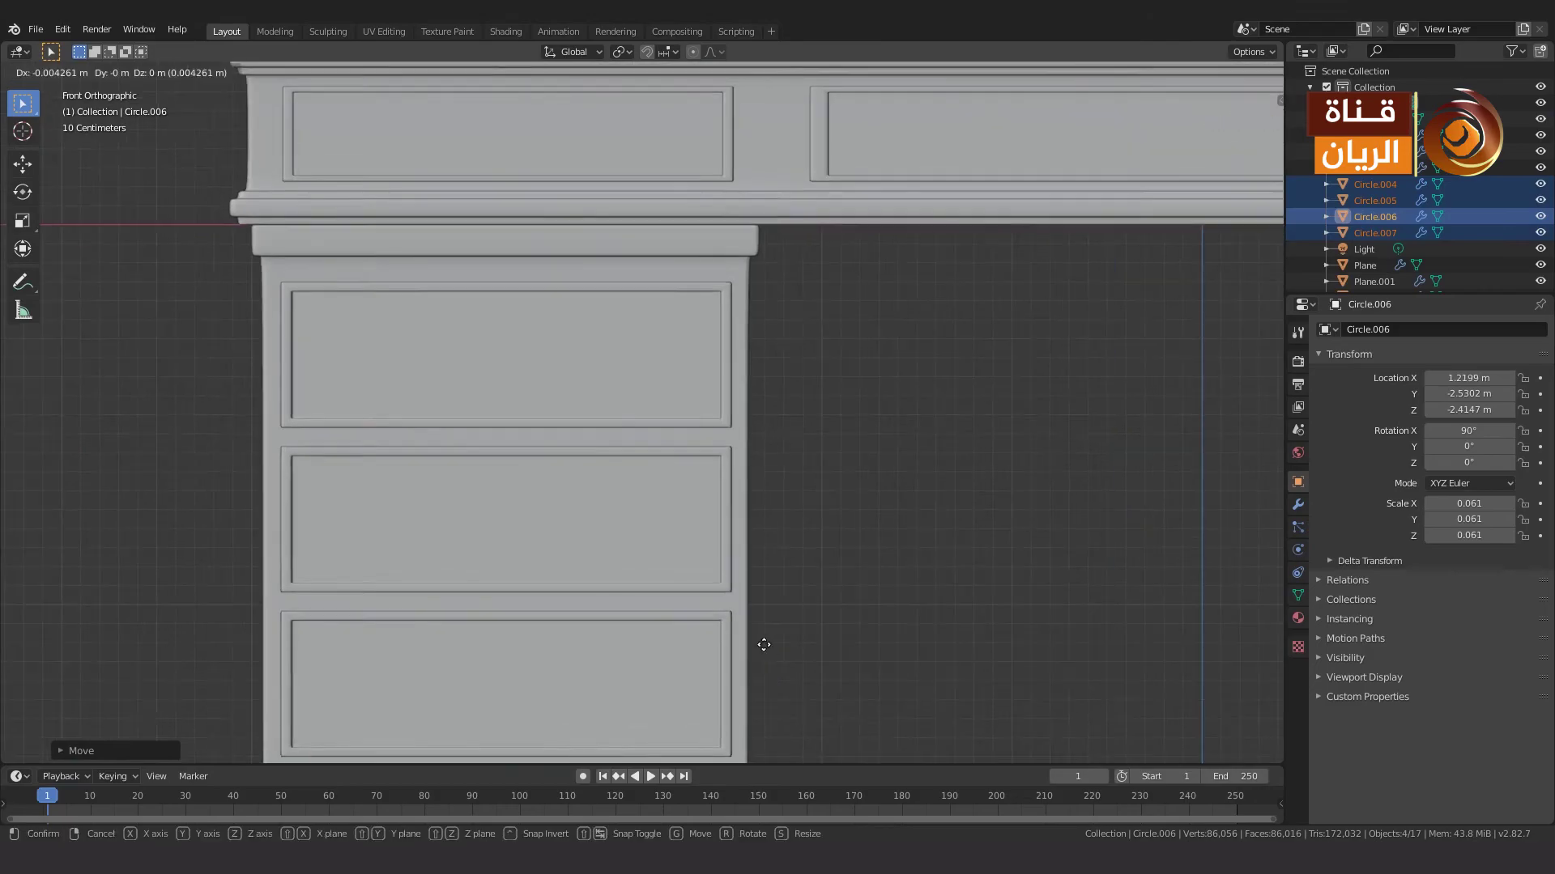
click(1118, 668)
scroll(402, 326, down, 2)
scroll(528, 570, up, 2)
key(shift+d)
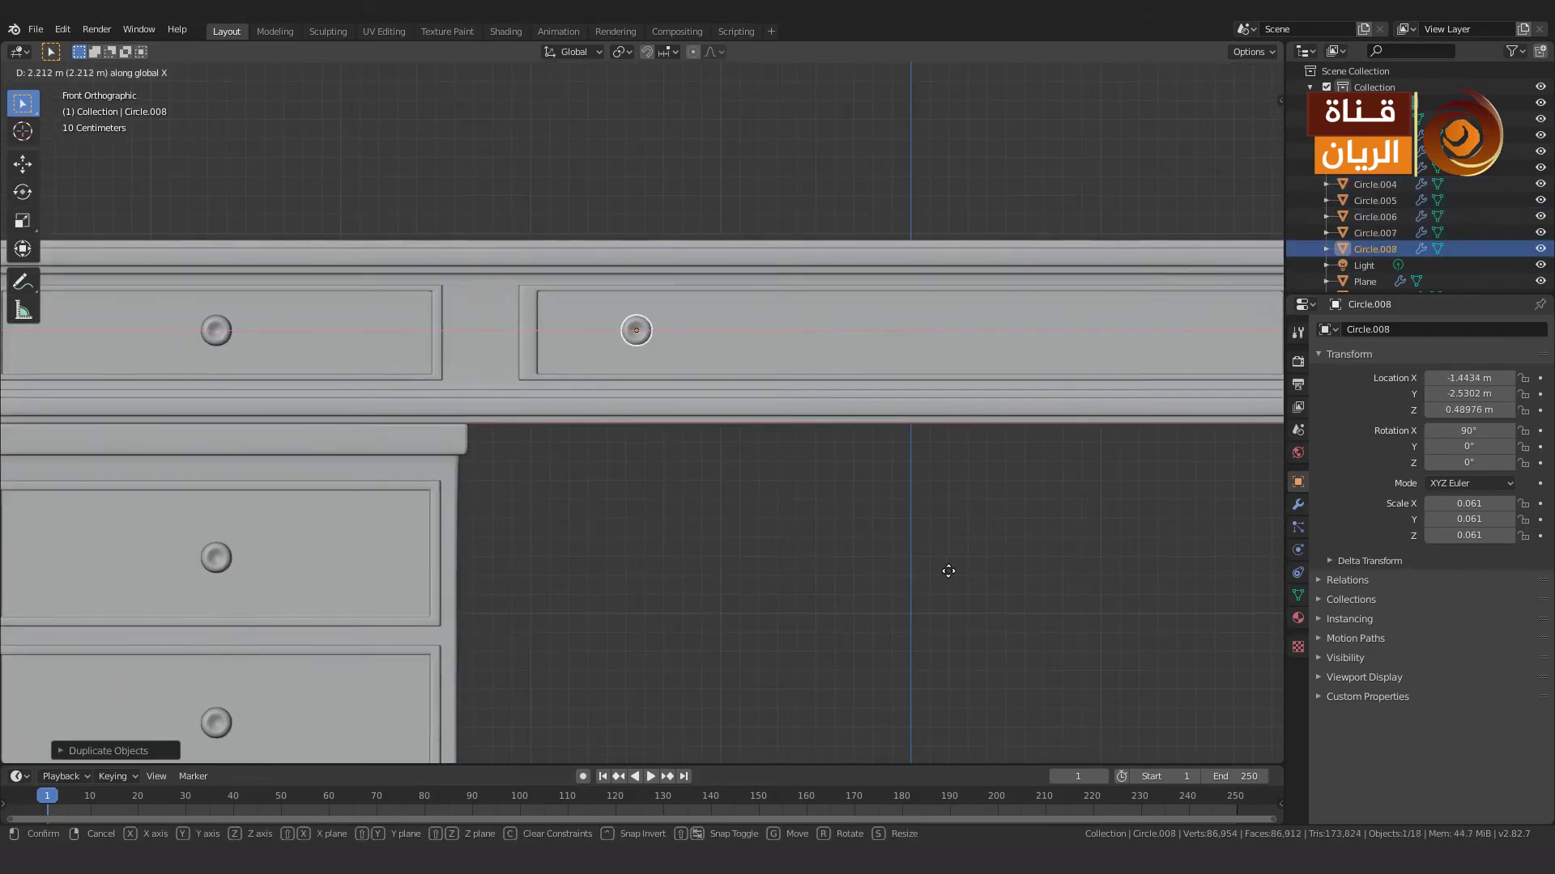
click(560, 572)
click(992, 598)
scroll(891, 603, down, 3)
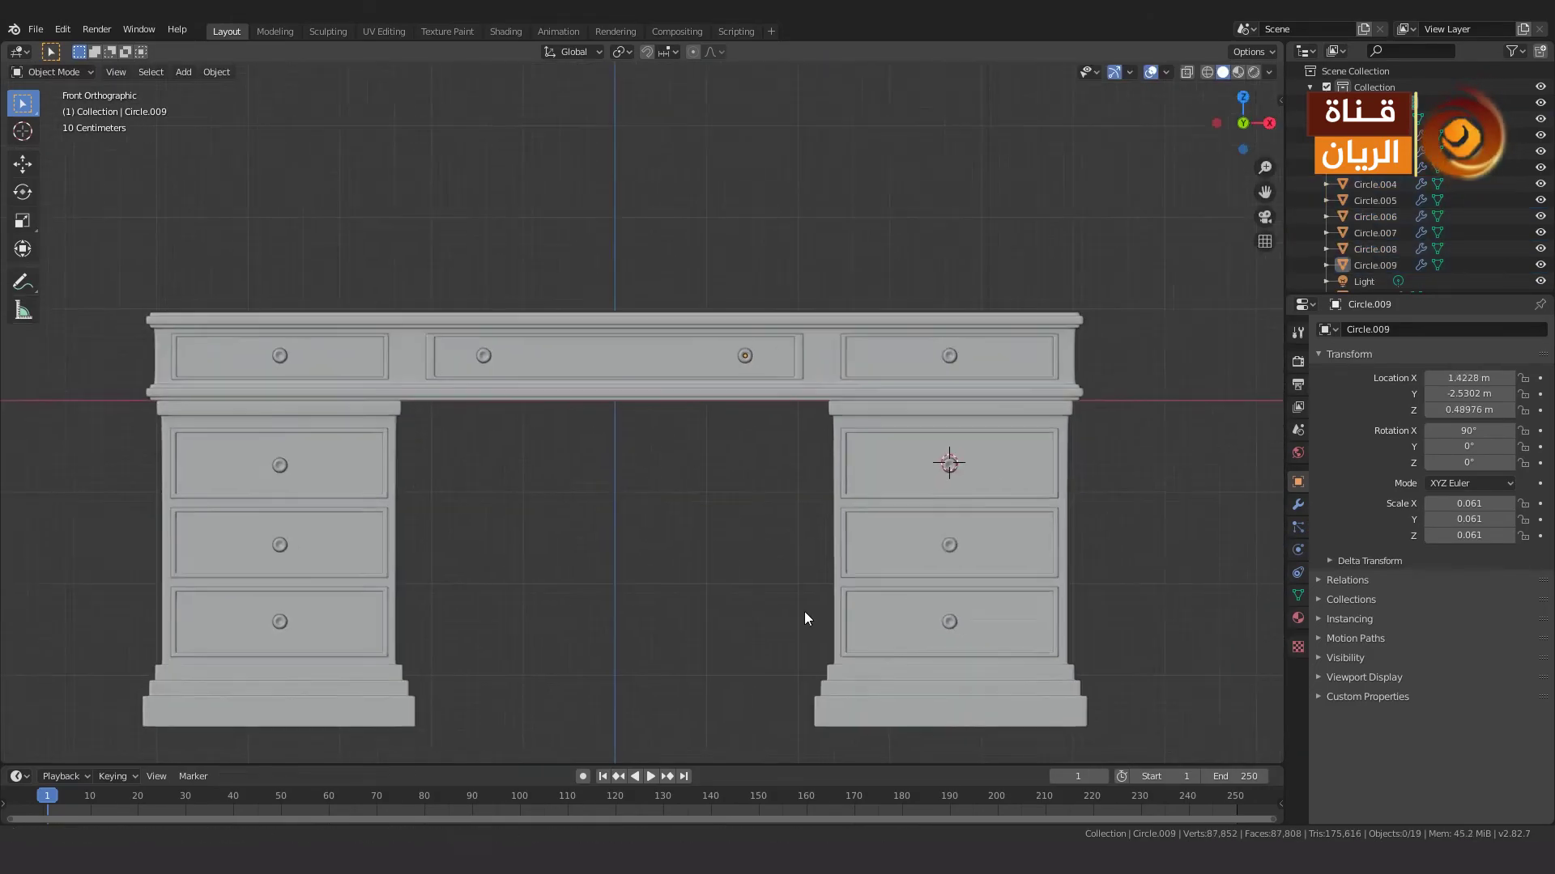
mouse_move(804, 610)
middle_down()
mouse_move(667, 669)
mouse_move(772, 631)
mouse_move(717, 667)
mouse_move(804, 599)
middle_up()
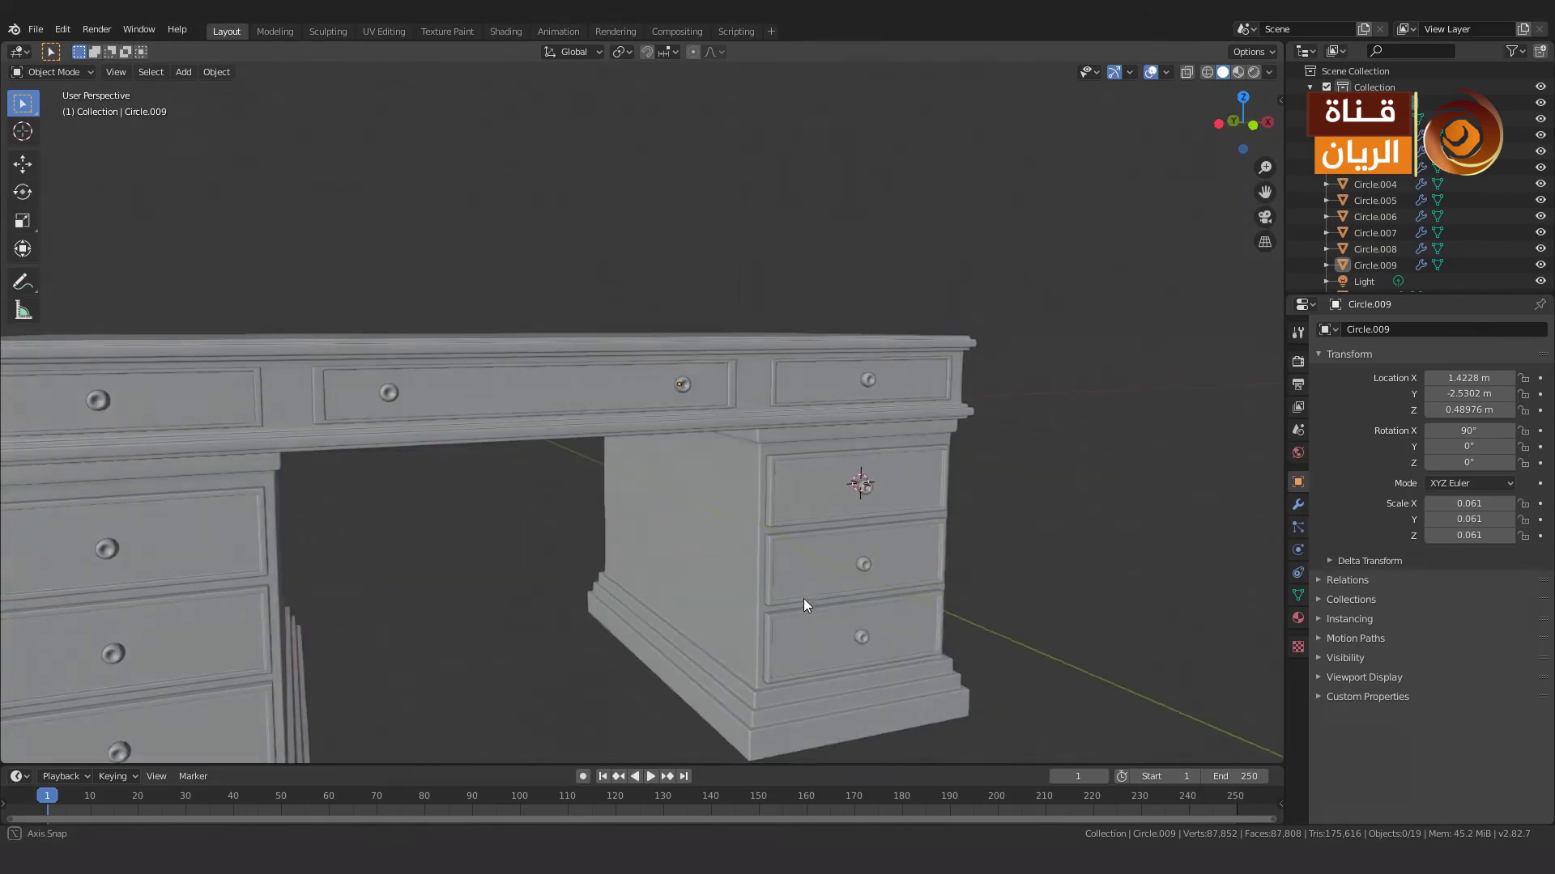
Shift the middle top drawer's left knob inward so that drawer carries two knobs.
click(683, 381)
key(KP_1)
scroll(652, 555, up, 3)
key(g)
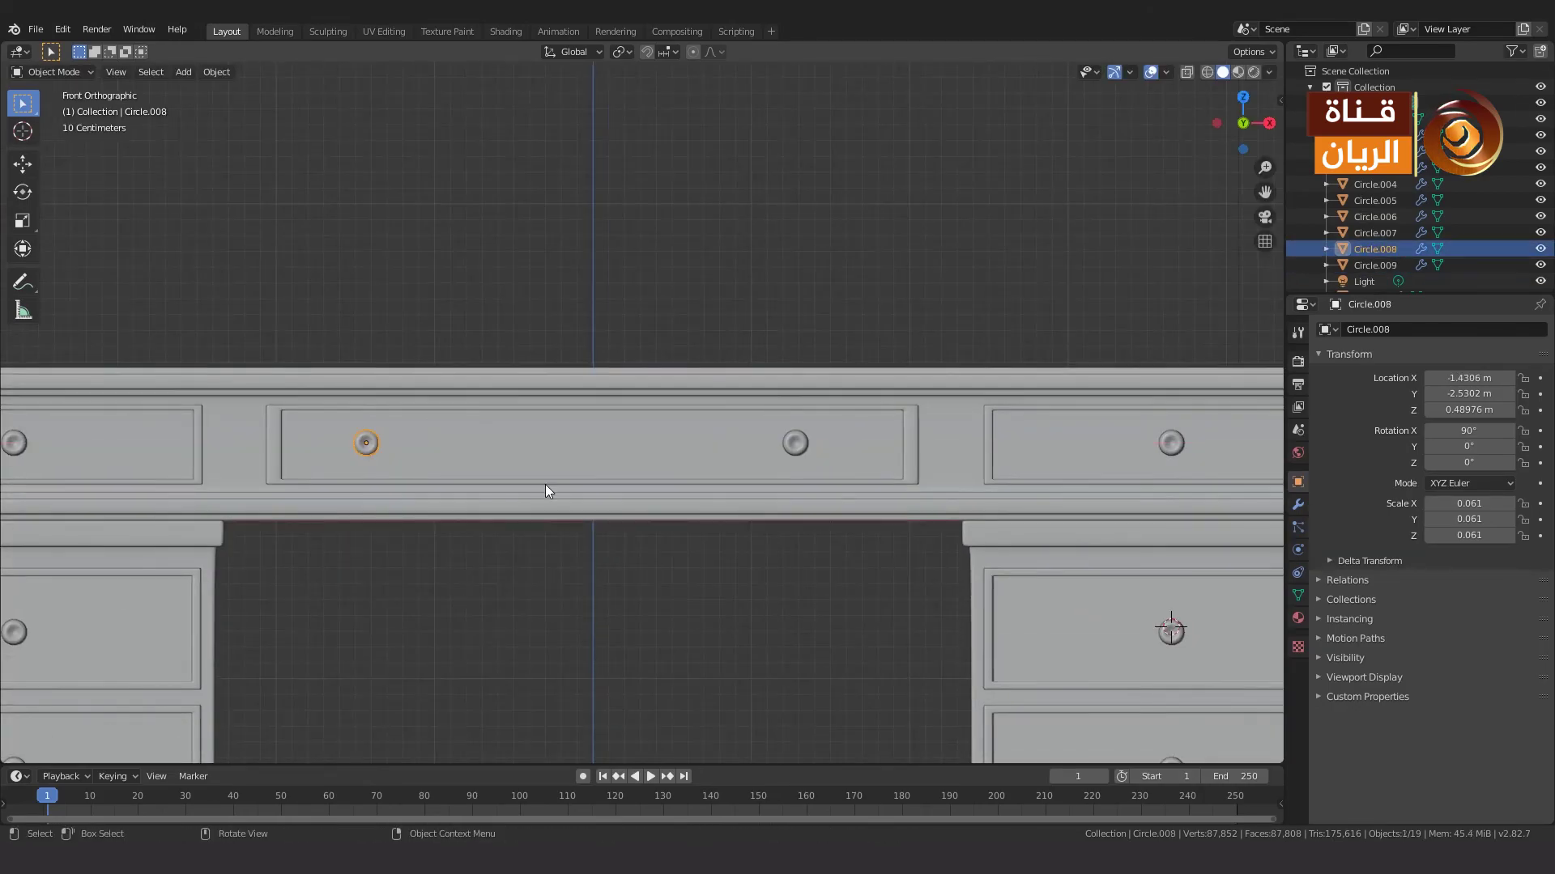
key(g)
click(559, 494)
click(567, 534)
mouse_move(566, 534)
middle_down()
mouse_move(648, 514)
mouse_move(625, 410)
mouse_move(735, 275)
middle_up()
Place the 3D cursor on the desk's front edge and orbit around the finished desk.
scroll(590, 322, up, 3)
shift+right_click(590, 322)
scroll(561, 298, up, 3)
scroll(561, 298, down, 5)
mouse_move(561, 298)
middle_down()
mouse_move(764, 475)
mouse_move(731, 513)
middle_up()
scroll(731, 513, down, 2)
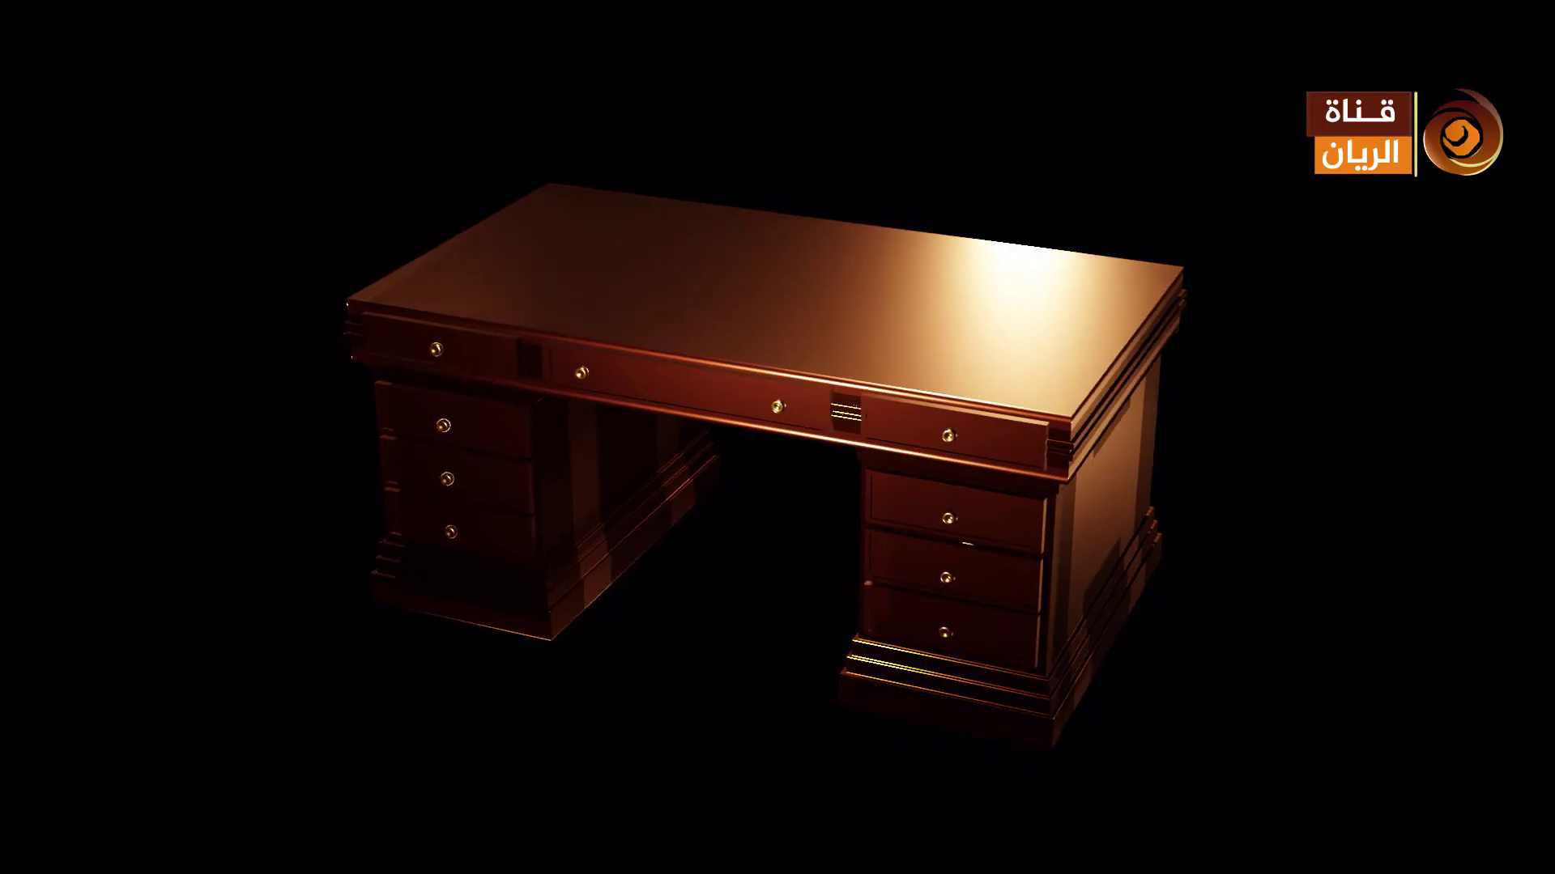